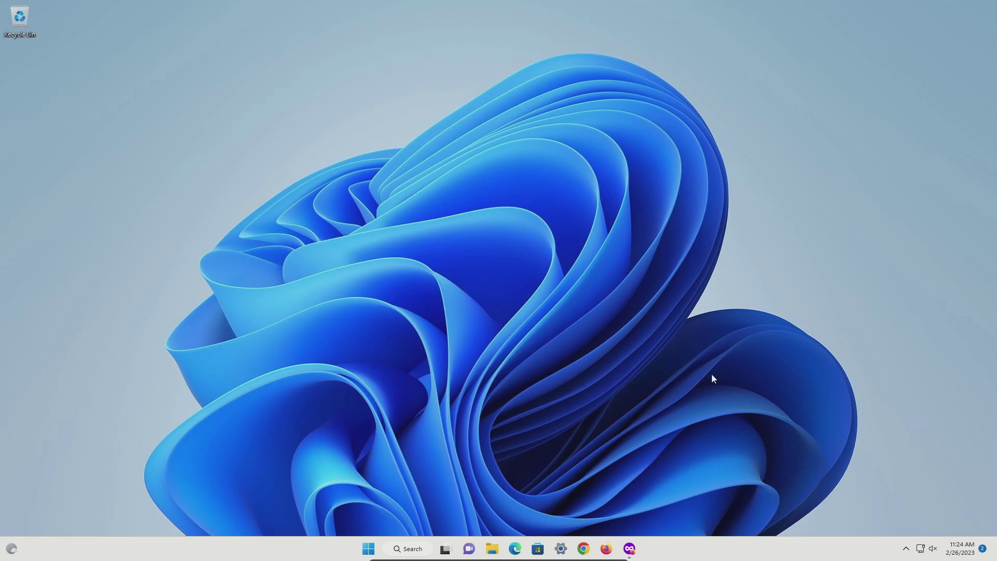
- Download the free Malwarebytes installer from malwarebytes.com in a private Firefox window
{"action": "left_click", "coordinate": [629, 549]}
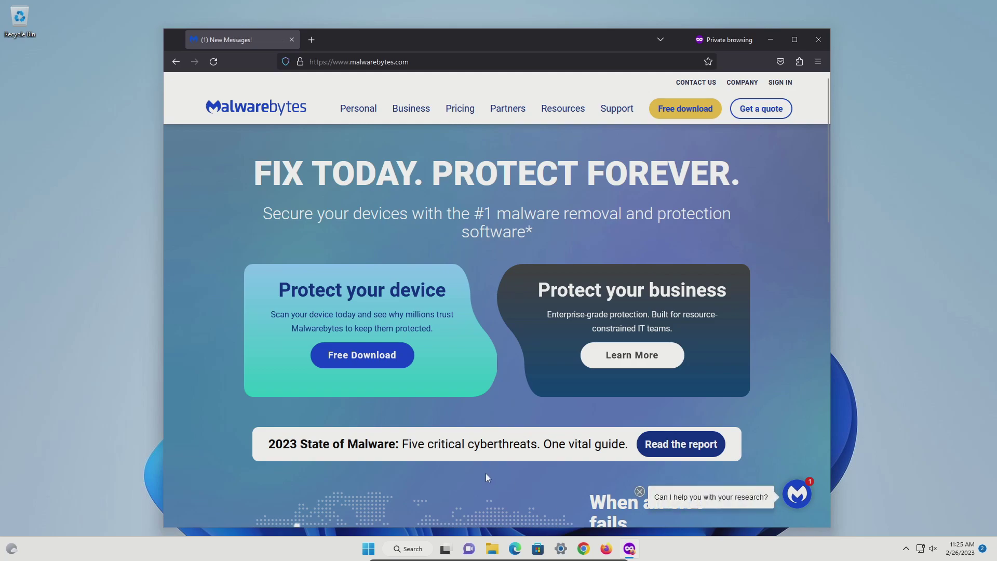
{"action": "left_click", "coordinate": [681, 118]}
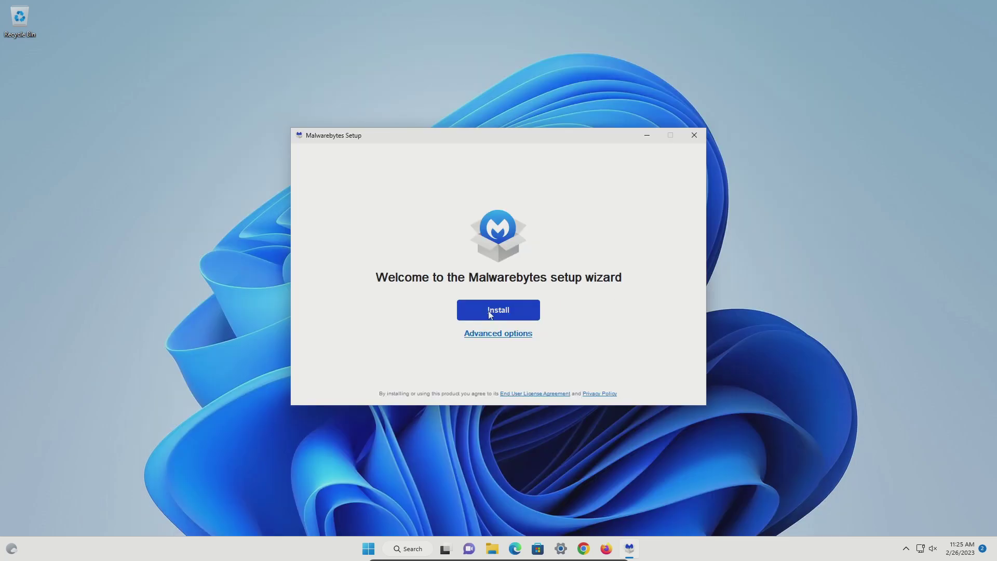
- Install Malwarebytes for me or my family, skip browser protection, and start the 14-day trial
{"action": "left_click", "coordinate": [490, 314]}
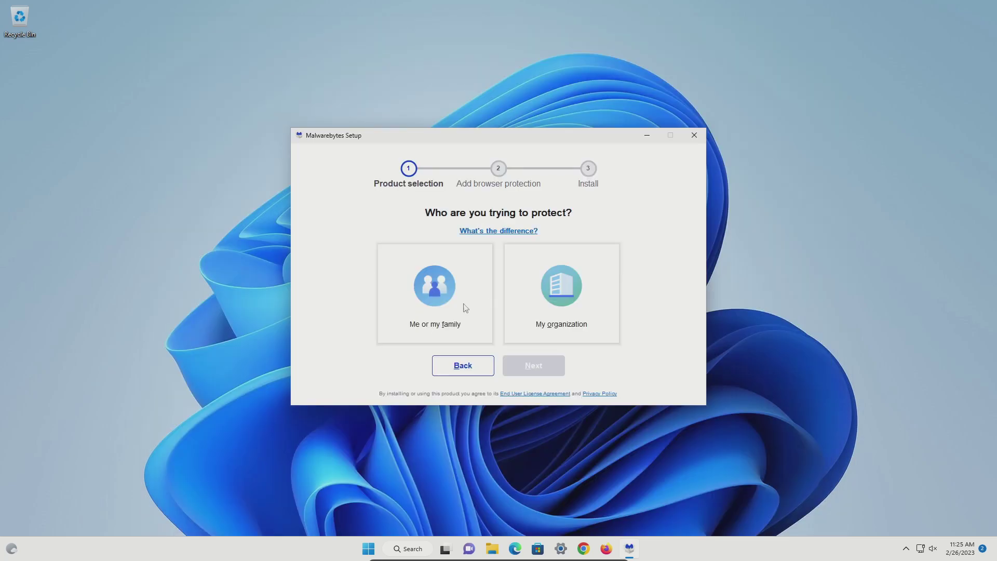
{"action": "left_click", "coordinate": [434, 289]}
{"action": "left_click", "coordinate": [531, 363]}
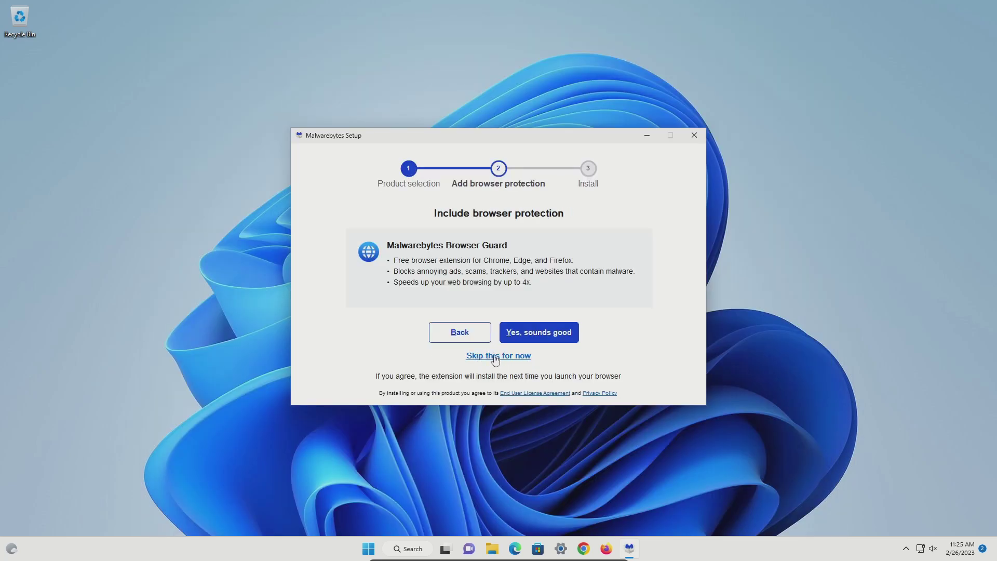
{"action": "left_click", "coordinate": [497, 354]}
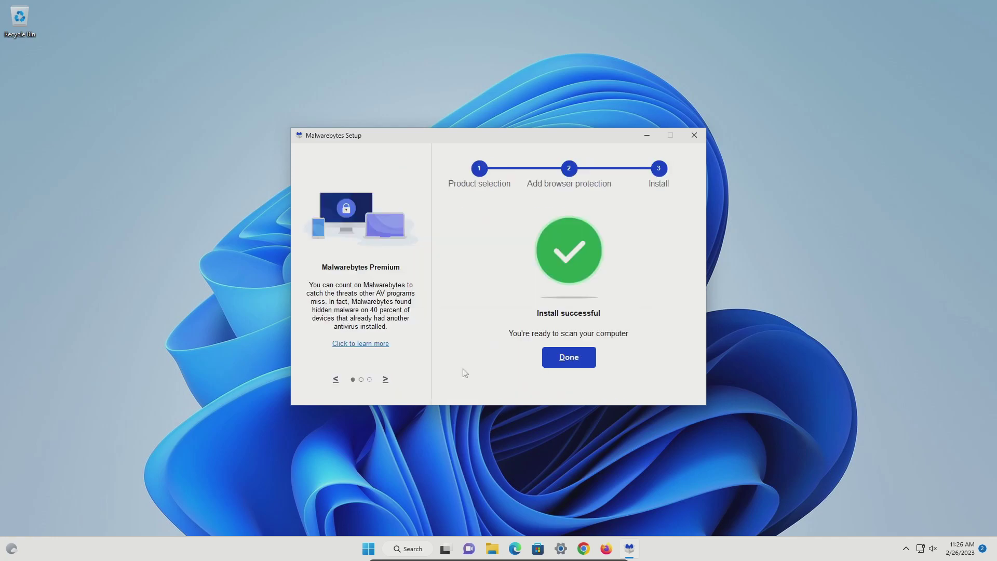
{"action": "left_click", "coordinate": [553, 358]}
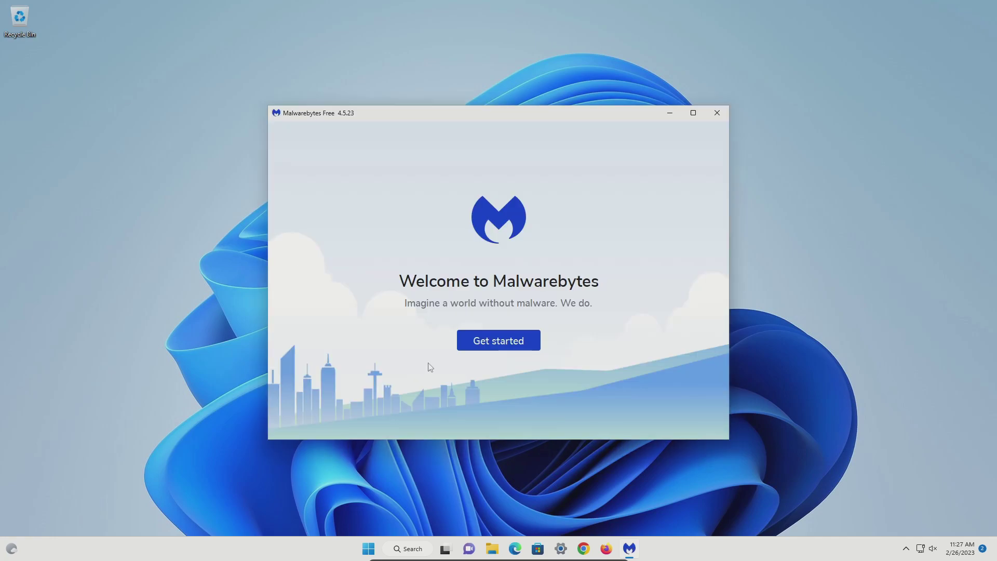
{"action": "left_click", "coordinate": [513, 339]}
{"action": "left_click", "coordinate": [495, 378]}
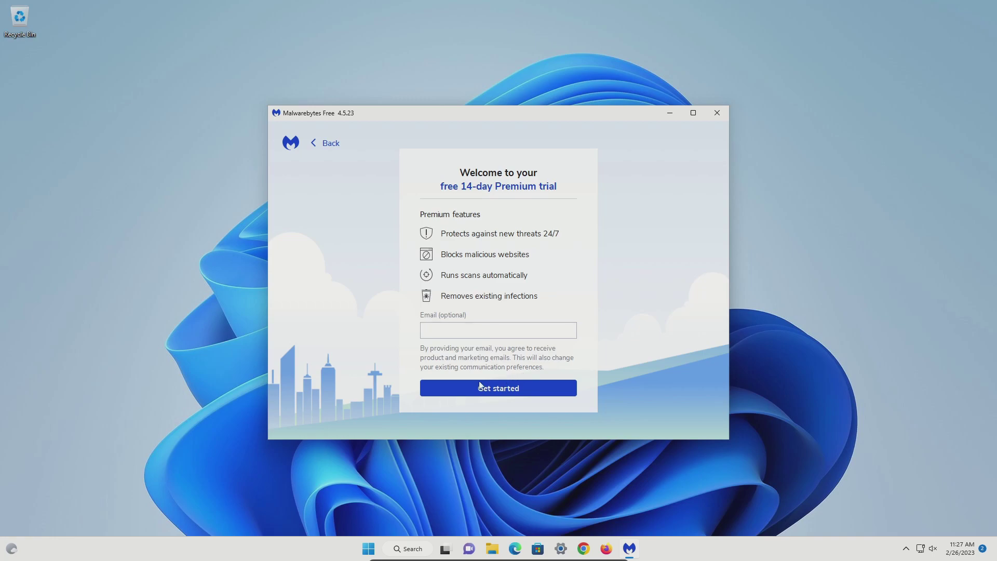
{"action": "left_click", "coordinate": [491, 388]}
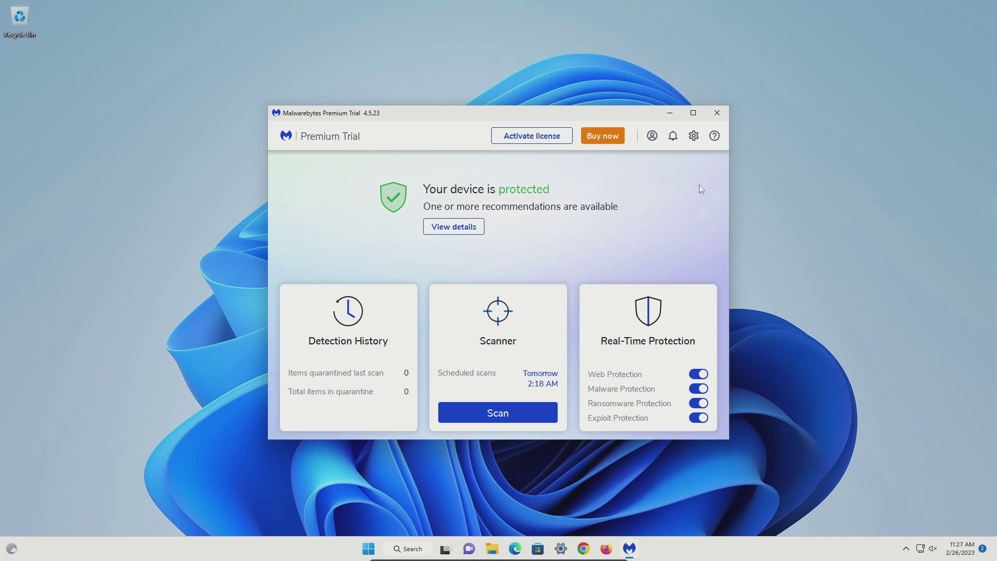
- End the Malwarebytes Premium trial in Account settings and revert to the Free version
{"action": "left_click", "coordinate": [694, 136]}
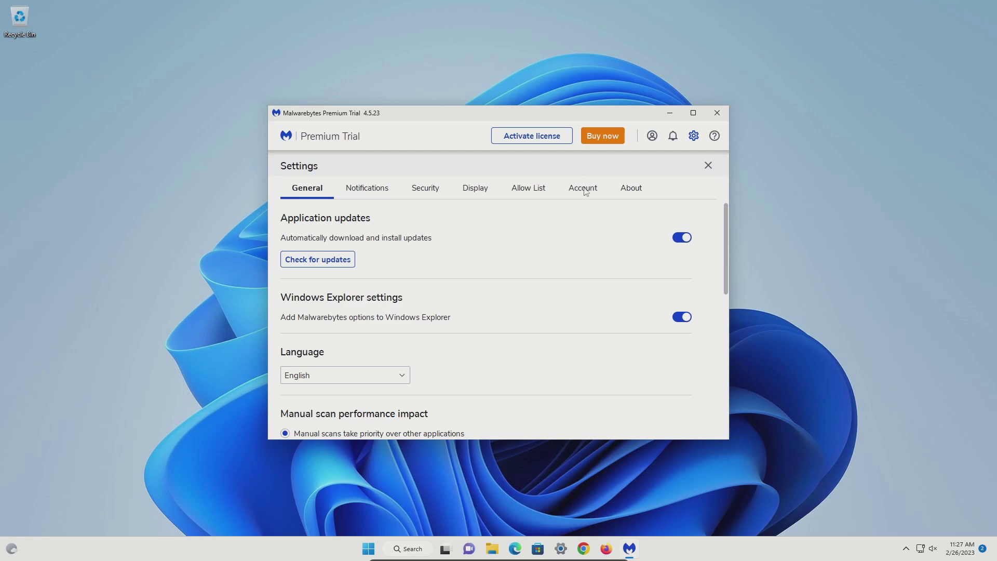
{"action": "left_click", "coordinate": [585, 192]}
{"action": "left_click", "coordinate": [522, 272]}
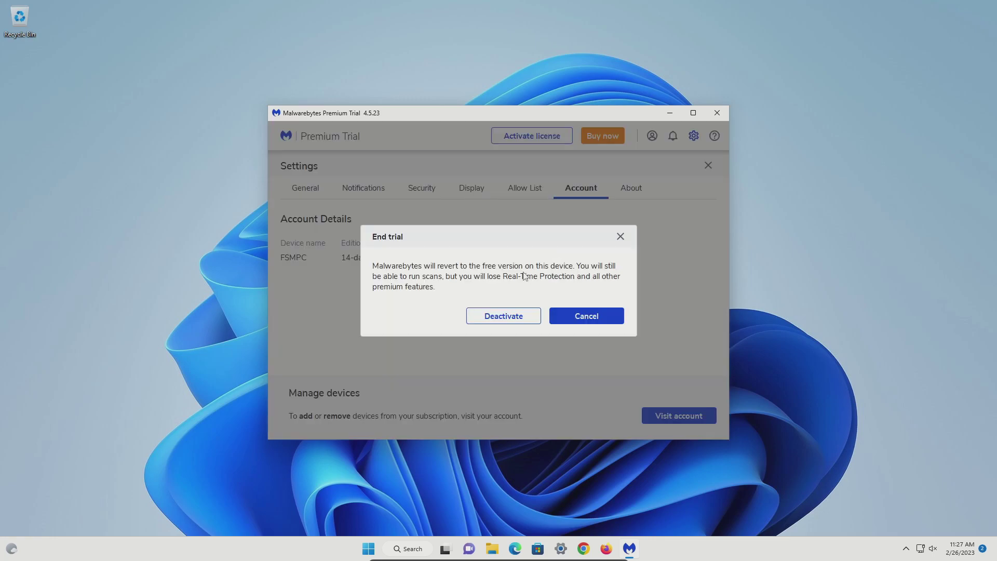
{"action": "left_click", "coordinate": [486, 319]}
{"action": "key", "text": "Return"}
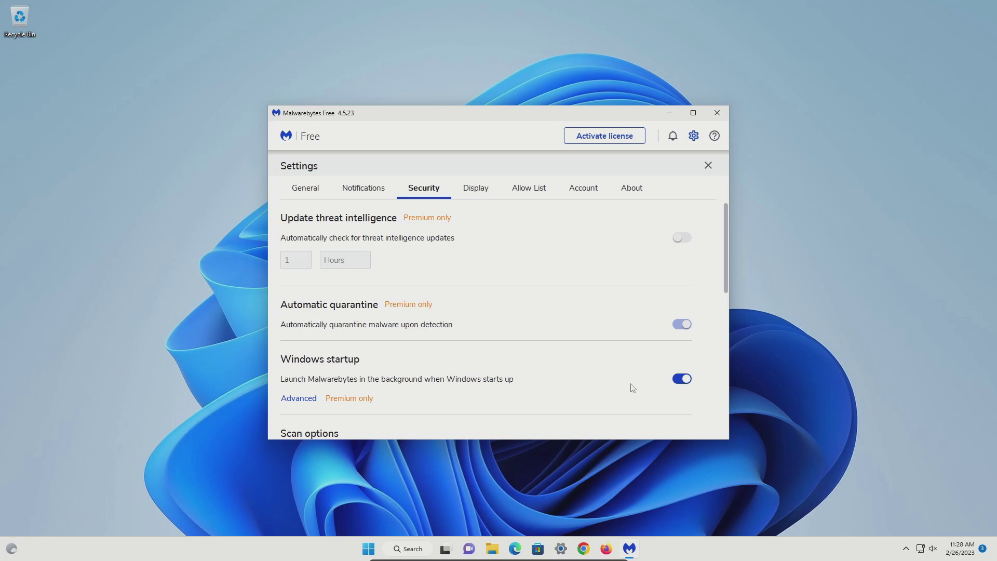
- Turn off Malwarebytes at Windows startup, turn on rootkit scanning, and start a threat scan
{"action": "left_click", "coordinate": [682, 378]}
{"action": "scroll", "coordinate": [608, 351], "scroll_direction": "down", "scroll_amount": 3}
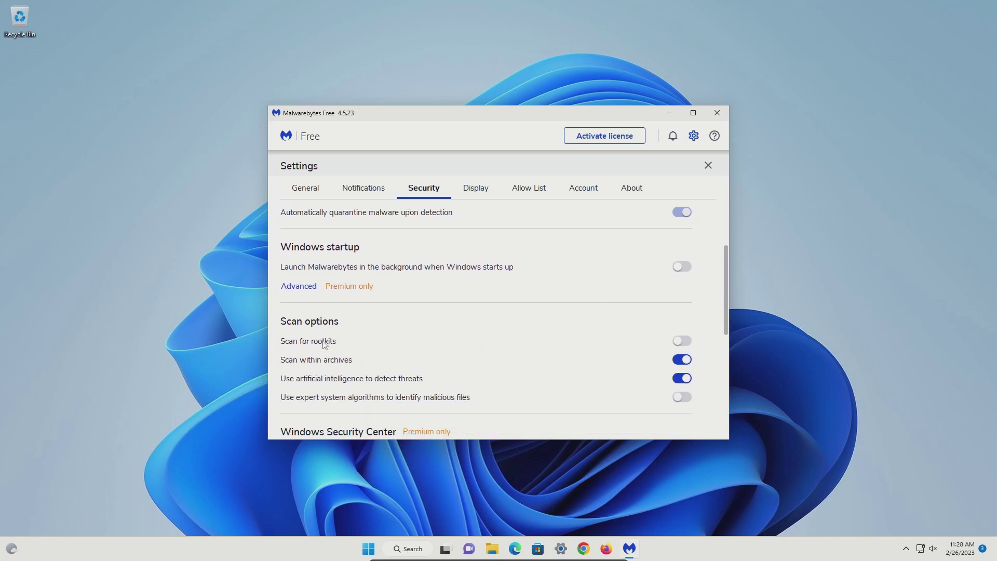
{"action": "left_click", "coordinate": [678, 344]}
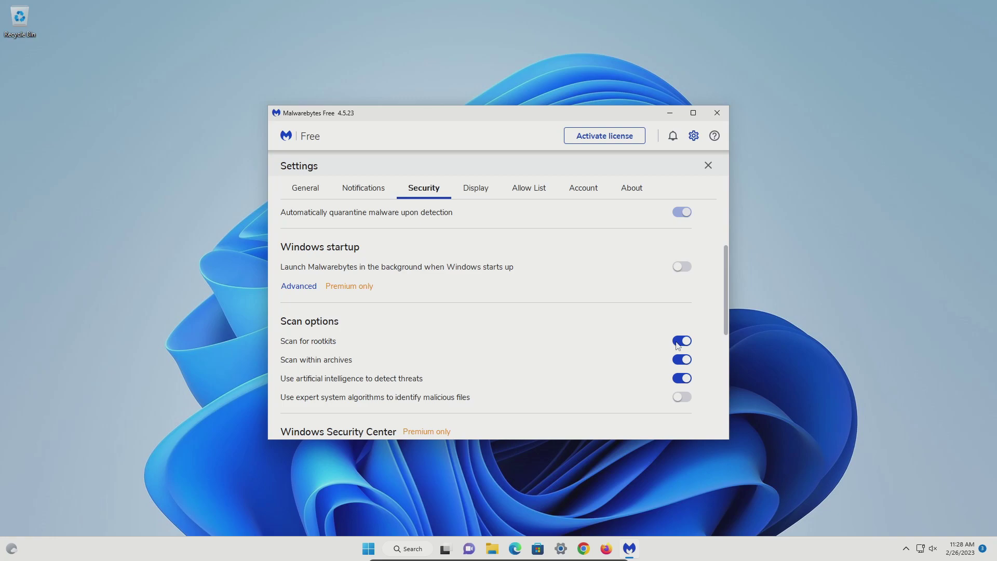
{"action": "left_click", "coordinate": [708, 167]}
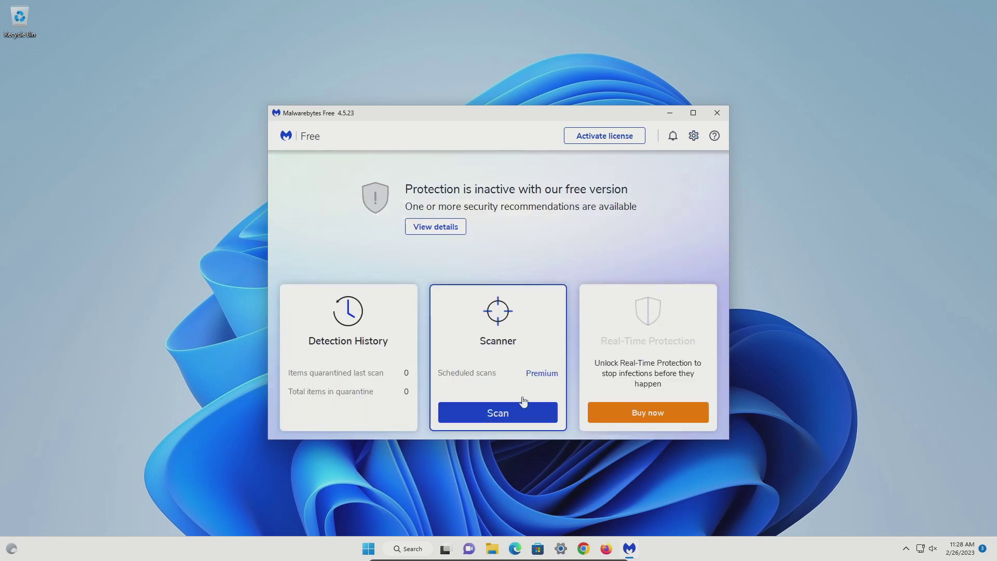
{"action": "left_click", "coordinate": [497, 410]}
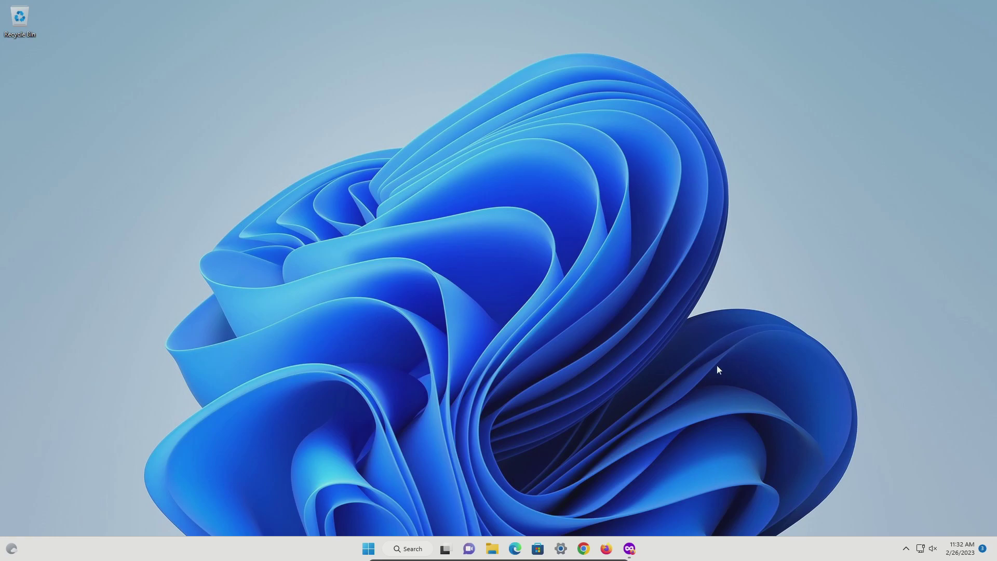
- Install Emsisoft Emergency Kit, accept its licence, update definitions and start a Malware Scan
{"action": "left_click", "coordinate": [630, 548]}
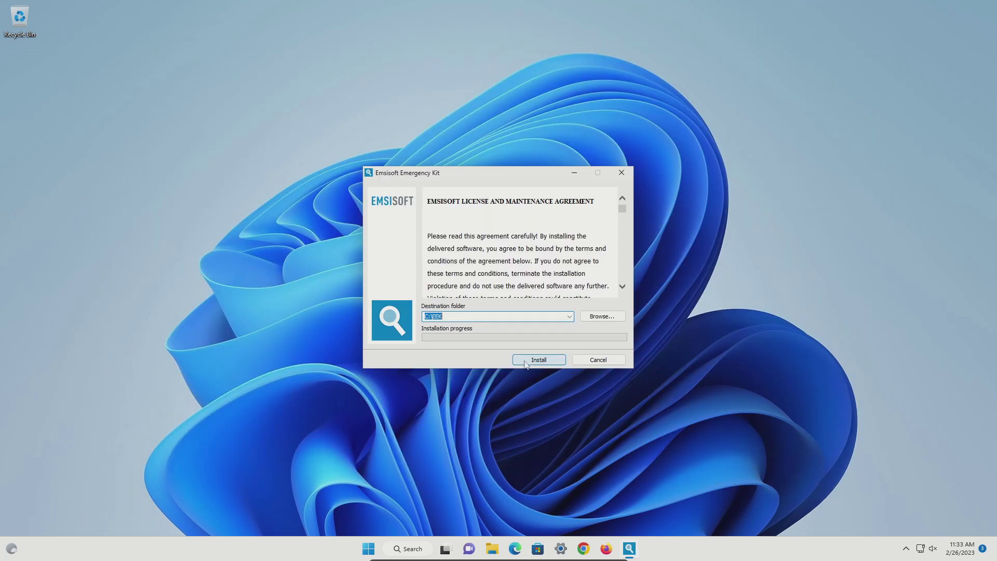
{"action": "left_click", "coordinate": [539, 360]}
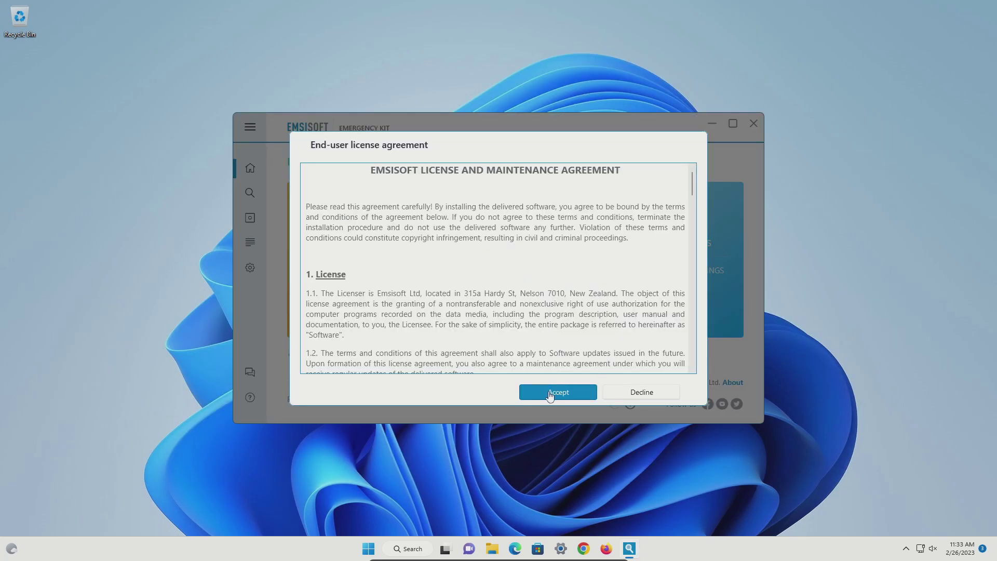
{"action": "left_click", "coordinate": [553, 394]}
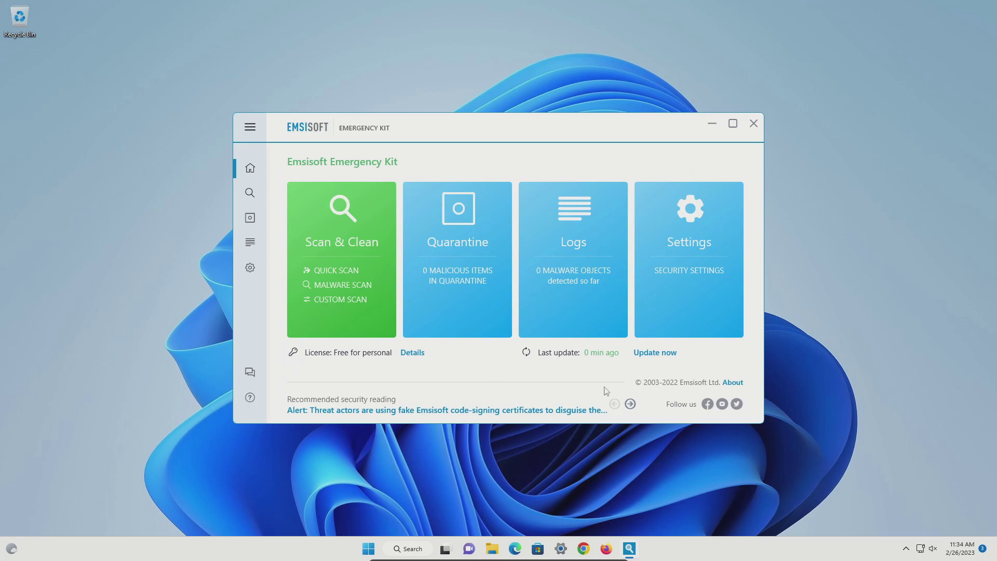
{"action": "left_click", "coordinate": [660, 354]}
{"action": "left_click", "coordinate": [334, 286]}
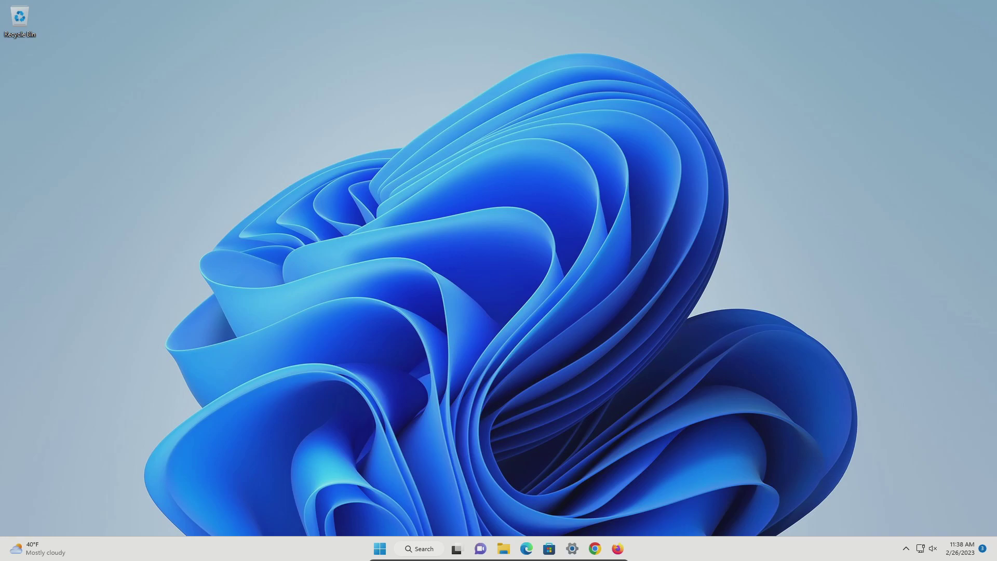
- Disable Spotify in Task Manager's Startup apps list
{"action": "left_click", "coordinate": [381, 551]}
{"action": "type", "text": "task manager"}
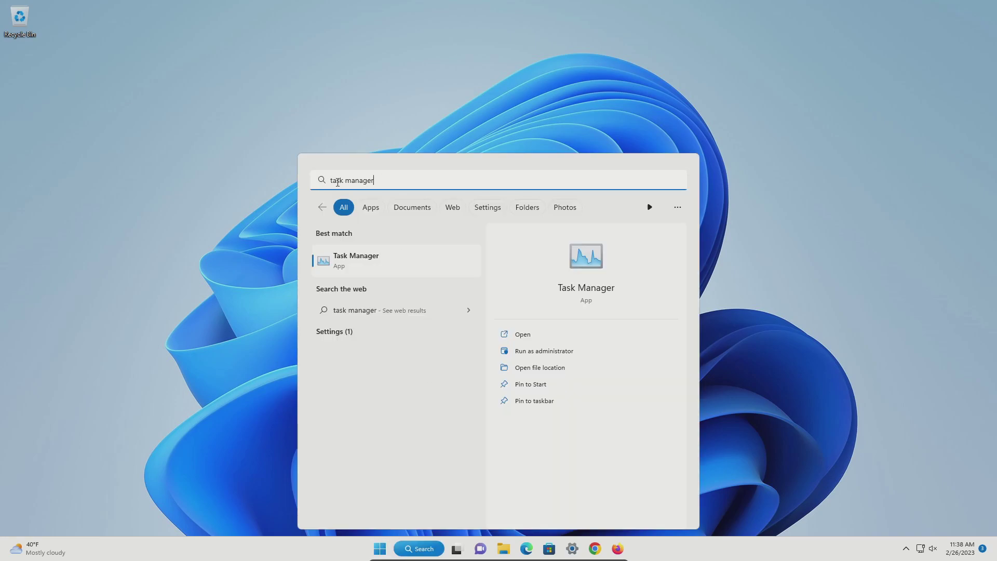
{"action": "left_click", "coordinate": [356, 263]}
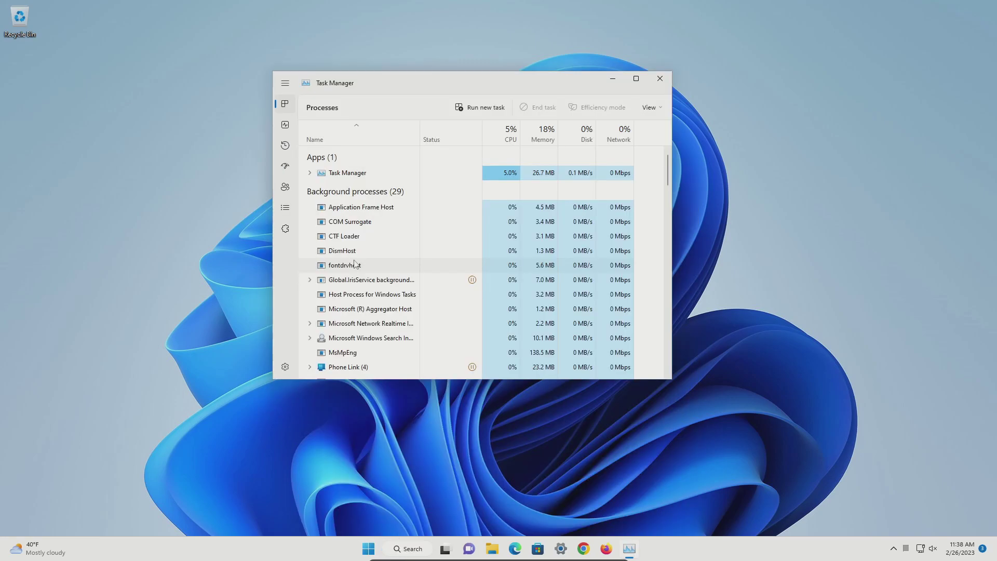
{"action": "left_click", "coordinate": [285, 168]}
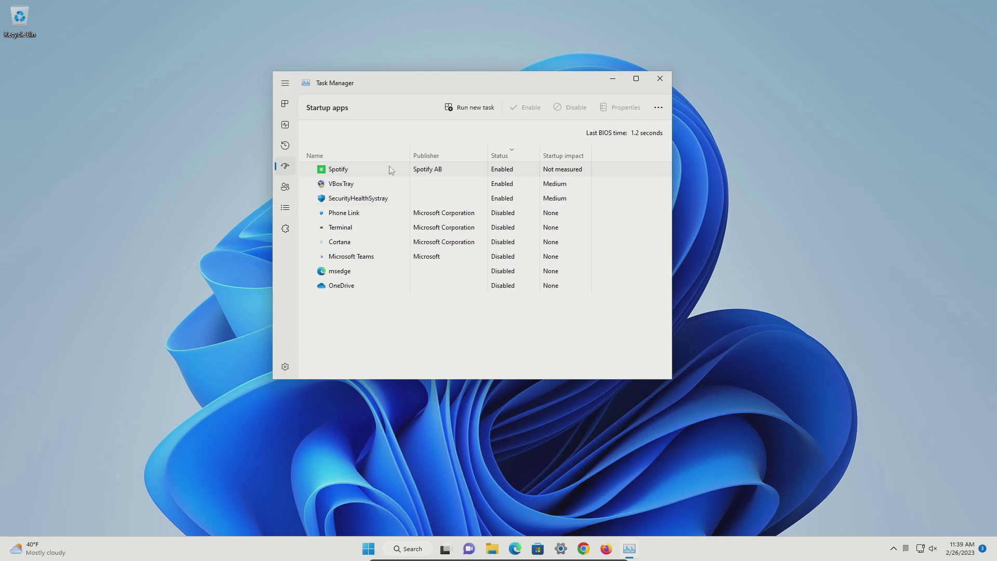
{"action": "left_click", "coordinate": [490, 170]}
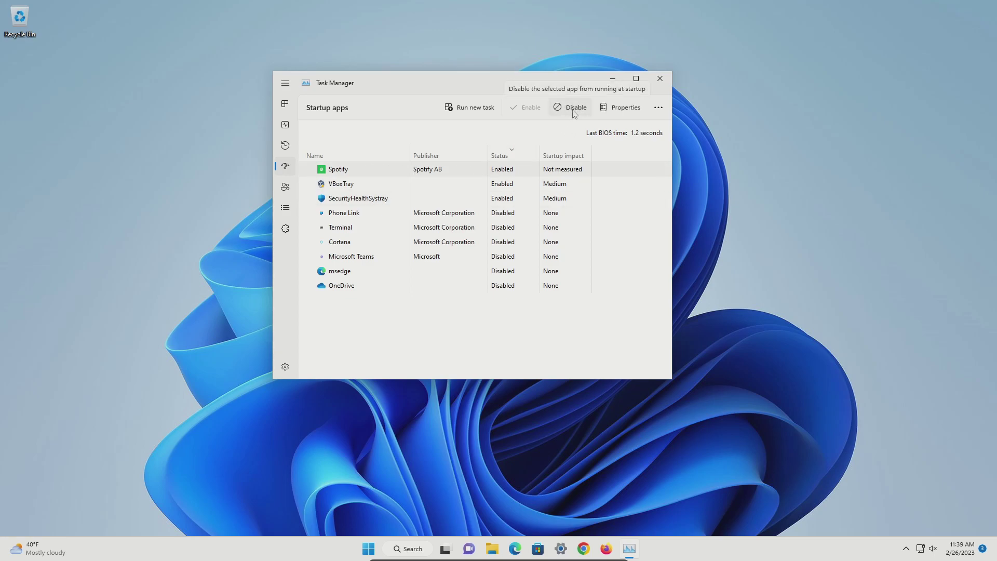
{"action": "left_click", "coordinate": [660, 79]}
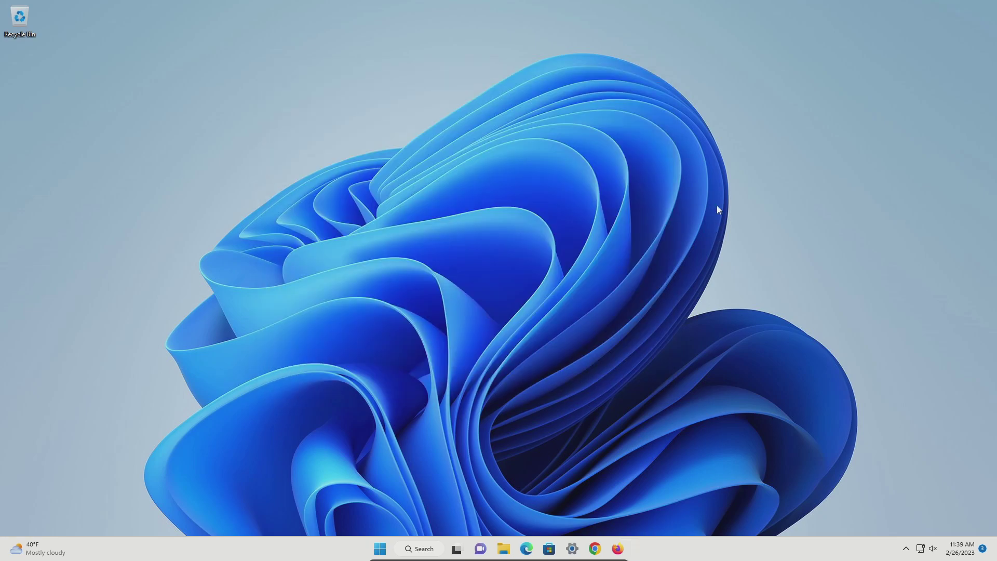
- Open Settings, look over Apps > Startup, then go back to the Apps page
{"action": "left_click", "coordinate": [380, 549]}
{"action": "type", "text": "settings"}
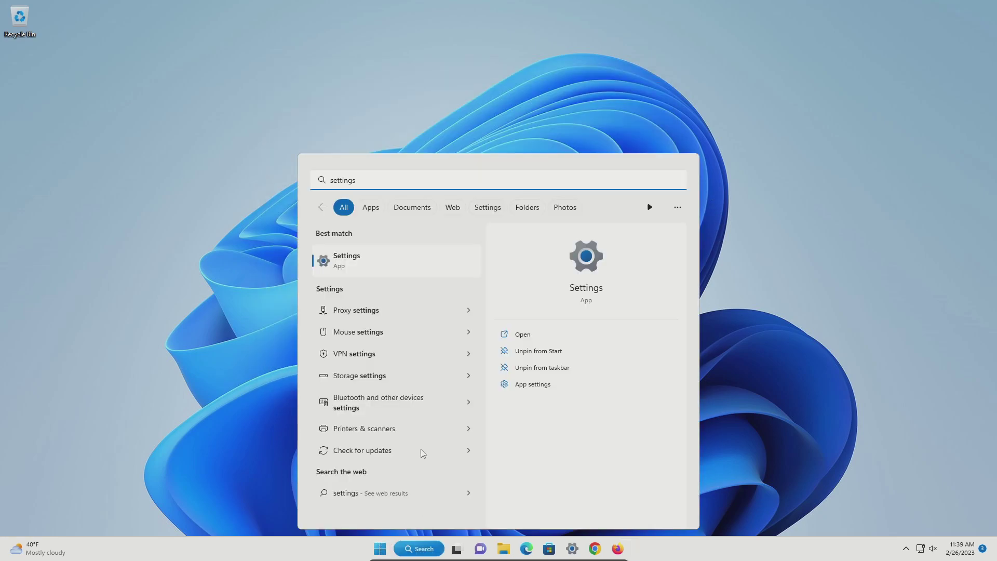
{"action": "left_click", "coordinate": [359, 265]}
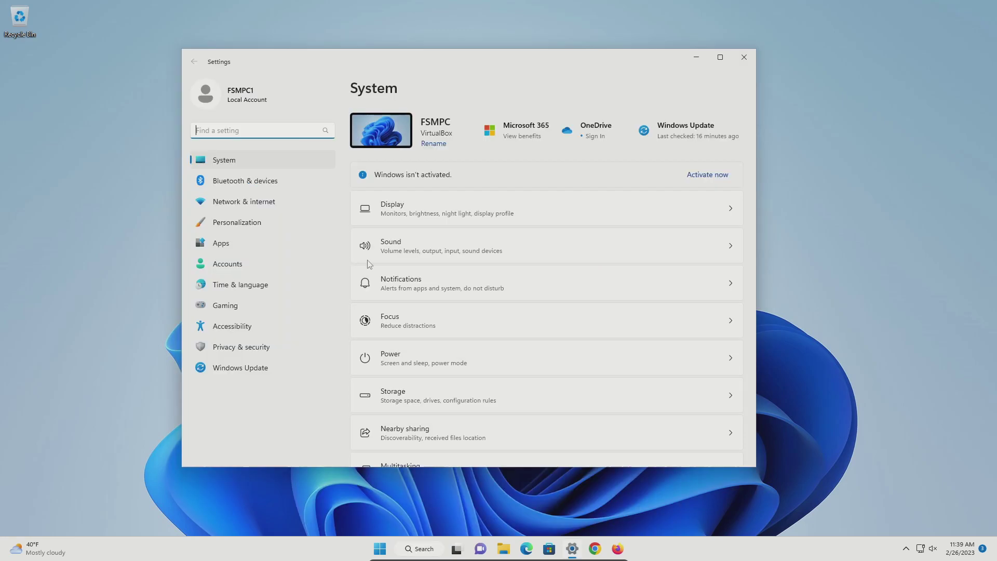
{"action": "left_click", "coordinate": [231, 243]}
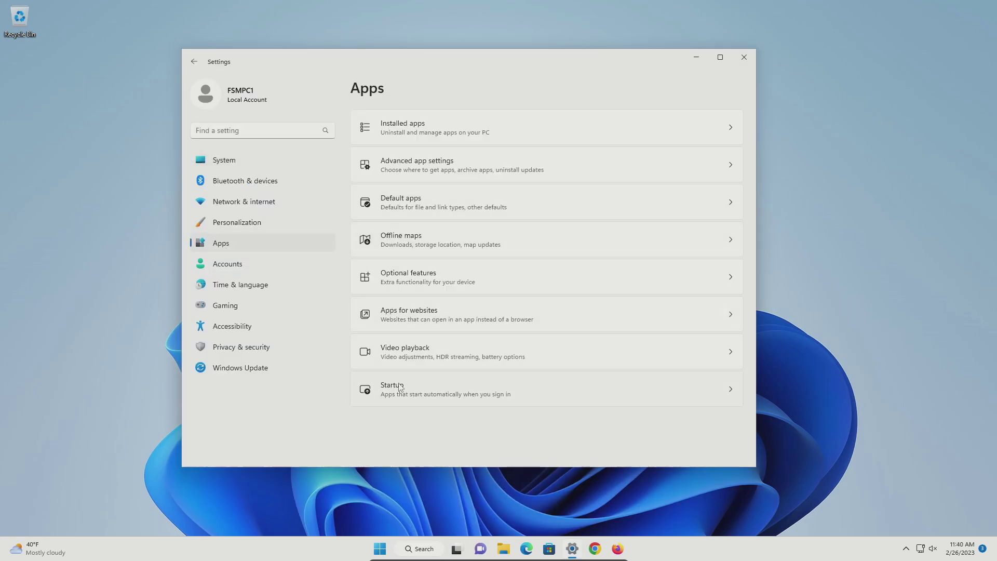
{"action": "left_click", "coordinate": [430, 387]}
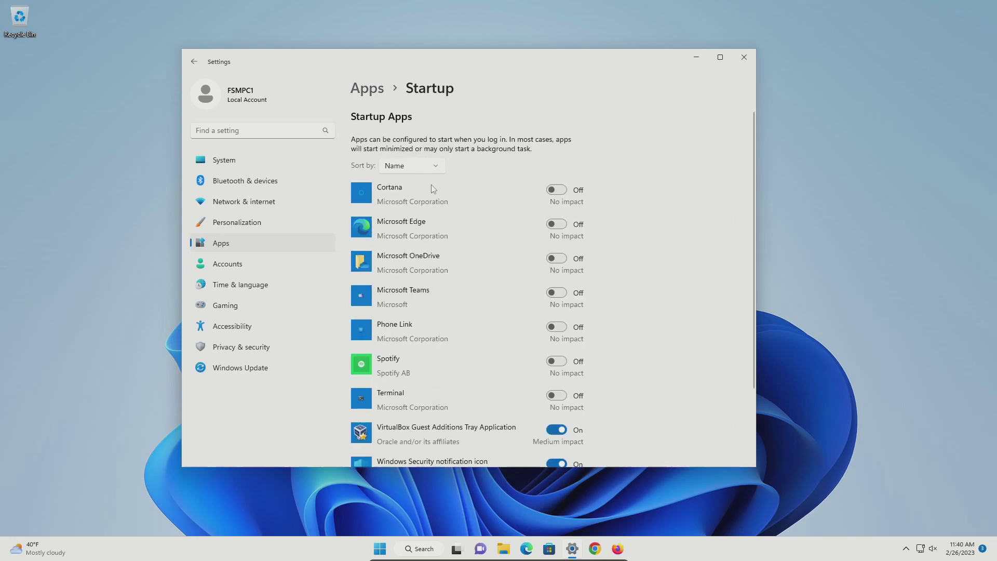
{"action": "left_click", "coordinate": [372, 93]}
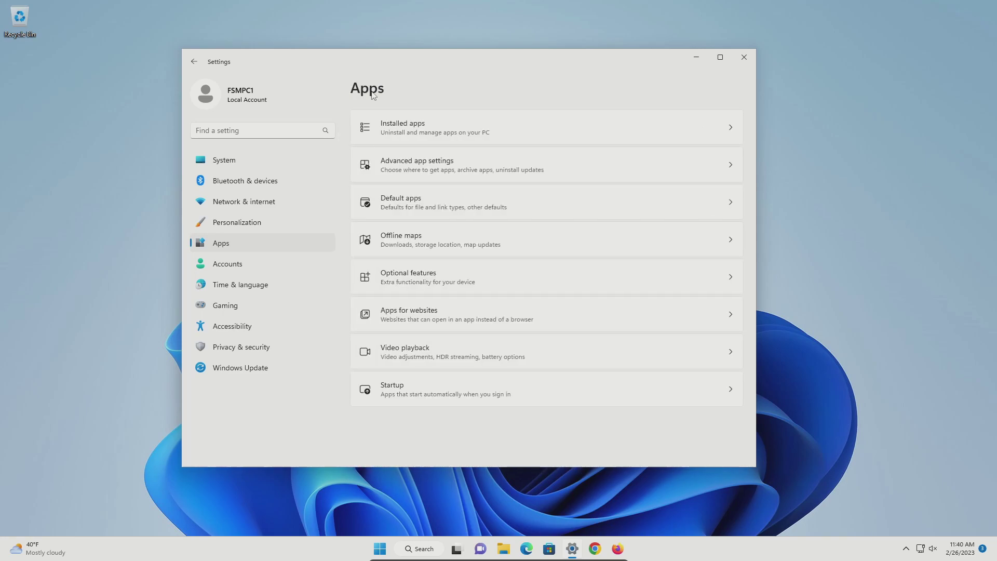
- Set Cortana's 'Let this app run in background' option to Never in Advanced options
{"action": "left_click", "coordinate": [407, 133]}
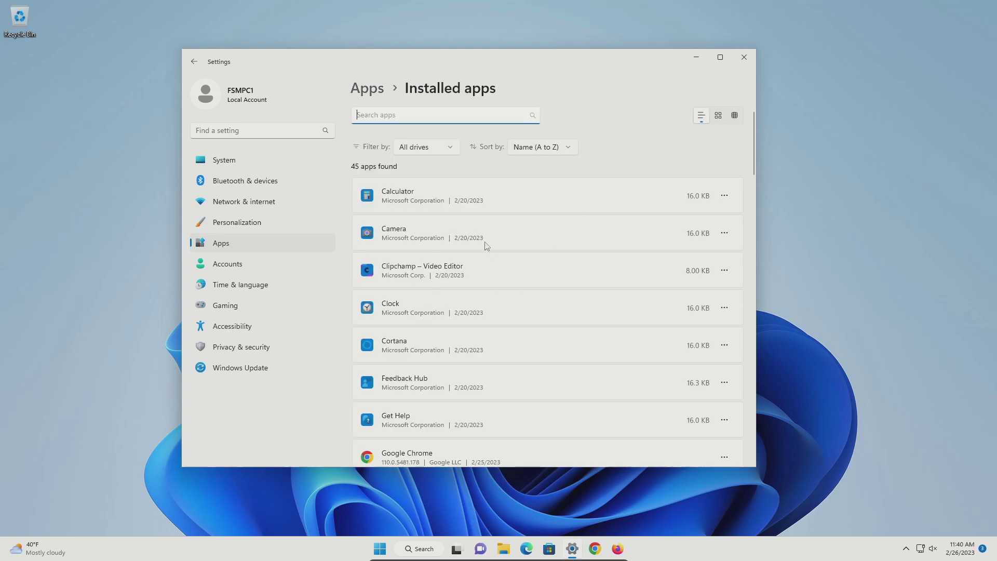
{"action": "left_click", "coordinate": [726, 346]}
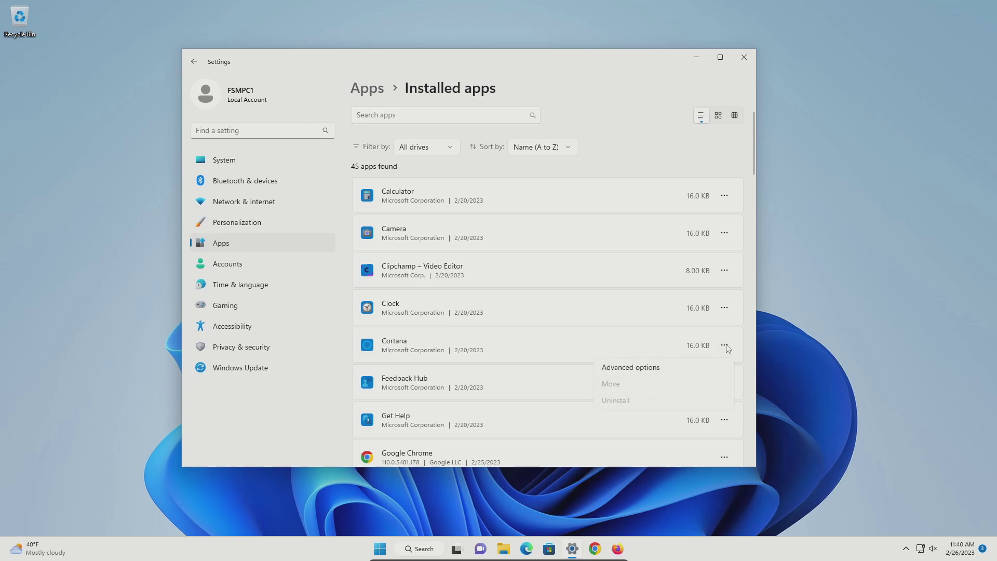
{"action": "left_click", "coordinate": [619, 370]}
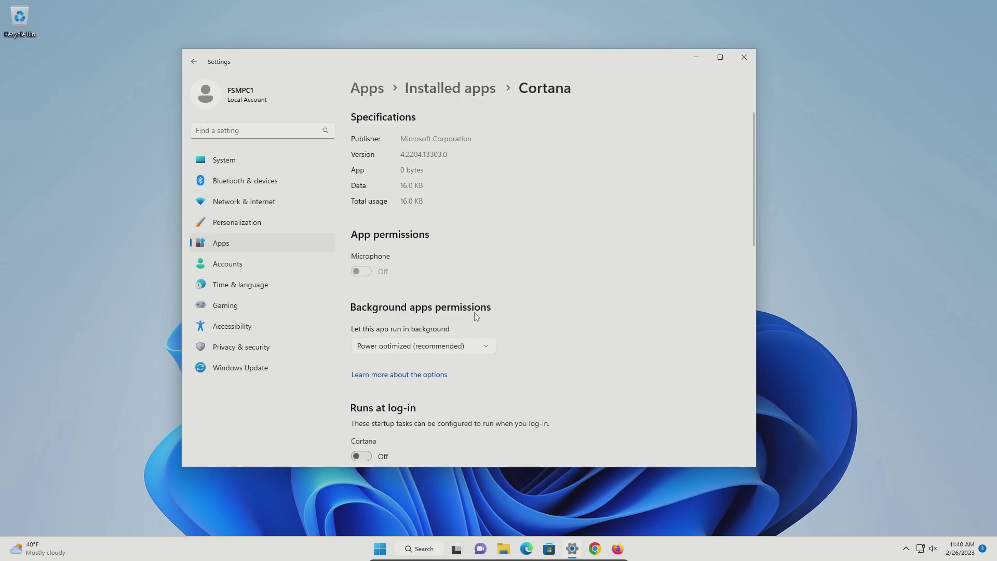
{"action": "left_click", "coordinate": [486, 347]}
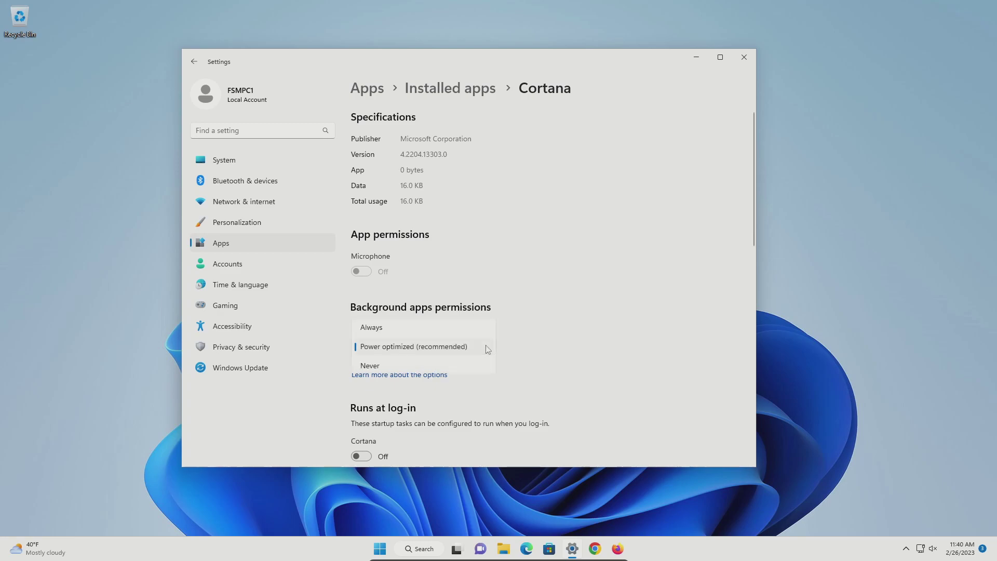
{"action": "left_click", "coordinate": [370, 366]}
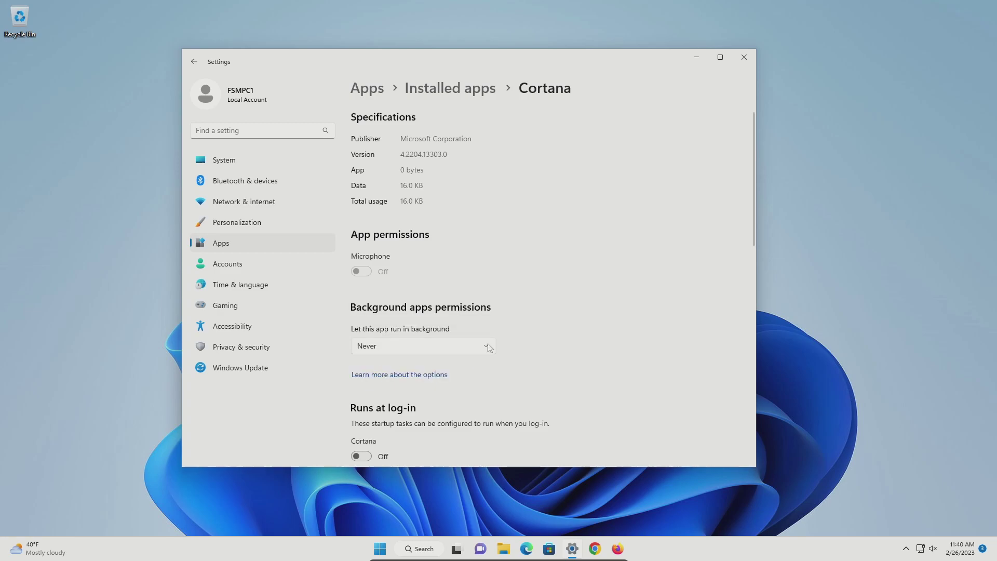
{"action": "left_click", "coordinate": [454, 94]}
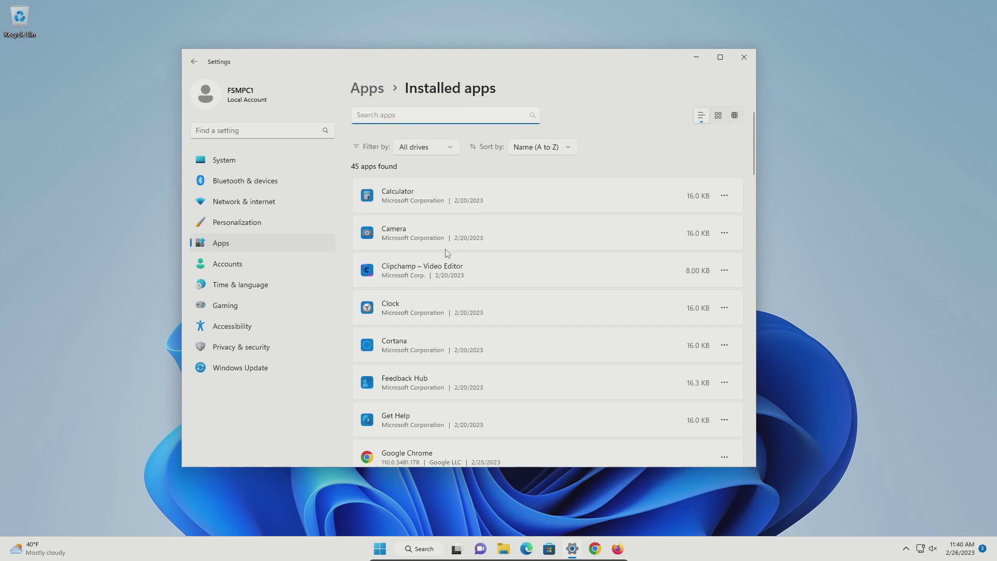
{"action": "scroll", "coordinate": [448, 253], "scroll_direction": "down", "scroll_amount": 3}
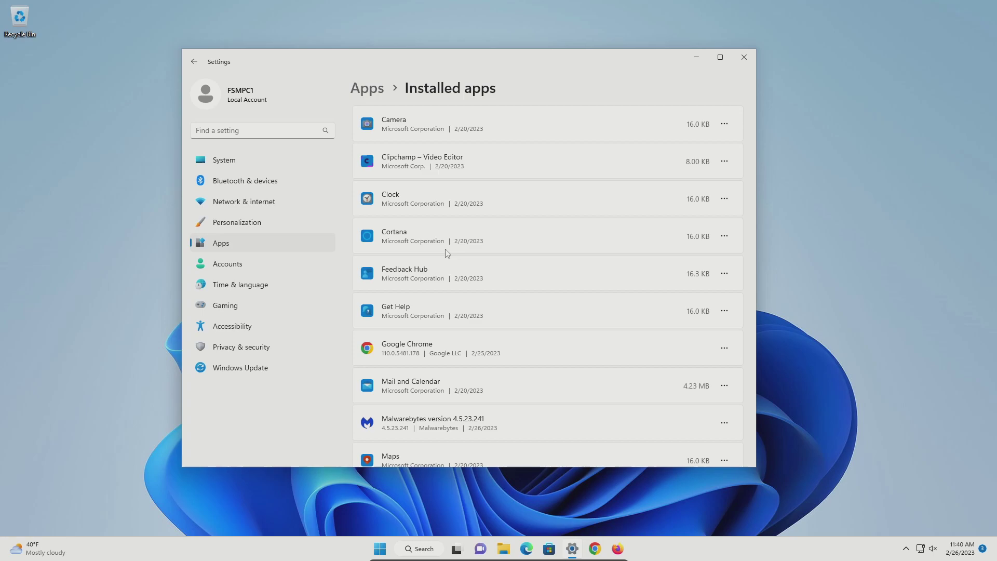
{"action": "scroll", "coordinate": [448, 253], "scroll_direction": "up", "scroll_amount": 3}
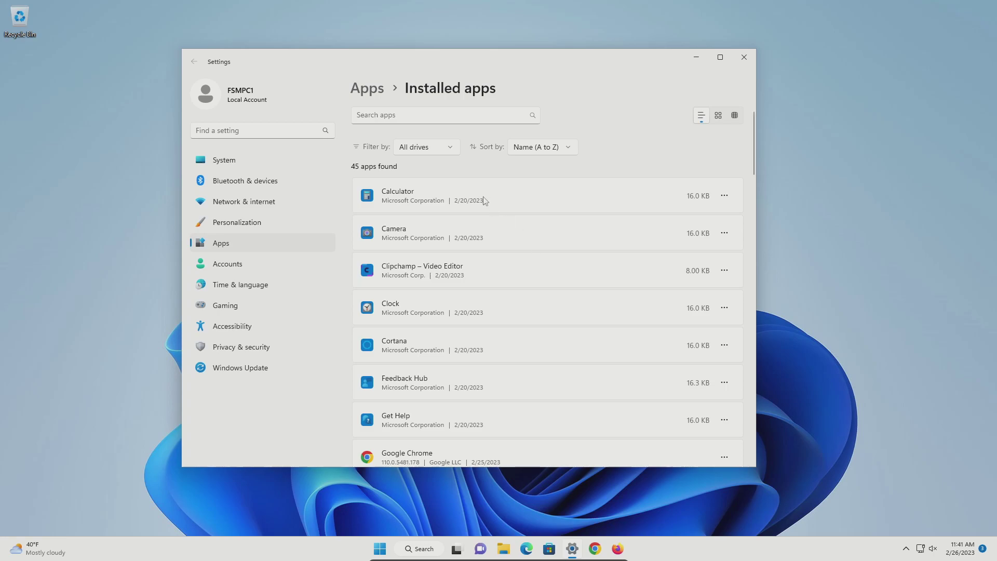
{"action": "scroll", "coordinate": [537, 295], "scroll_direction": "down", "scroll_amount": 3}
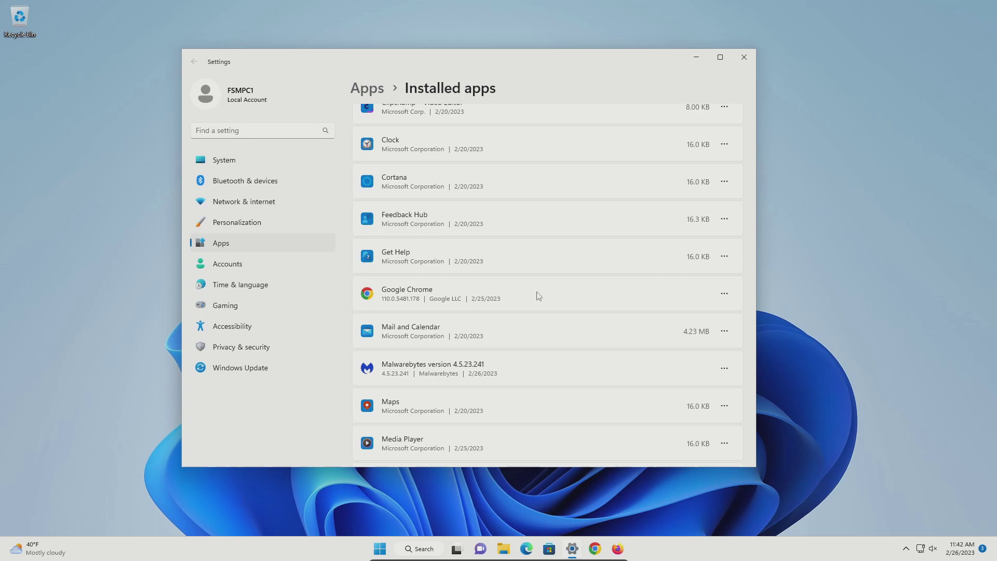
{"action": "scroll", "coordinate": [474, 251], "scroll_direction": "up", "scroll_amount": 2}
{"action": "scroll", "coordinate": [521, 273], "scroll_direction": "down", "scroll_amount": 5}
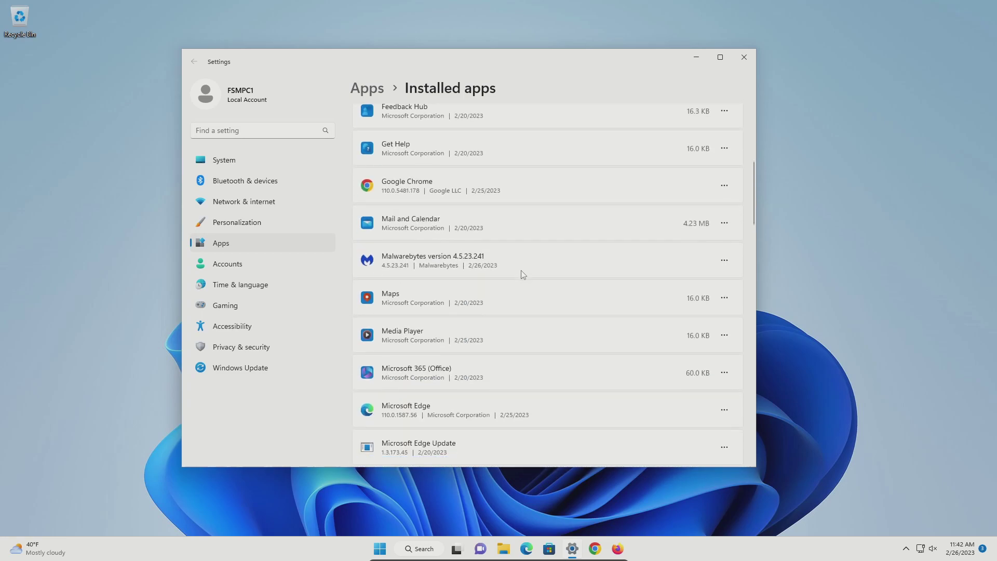
{"action": "scroll", "coordinate": [523, 274], "scroll_direction": "up", "scroll_amount": 5}
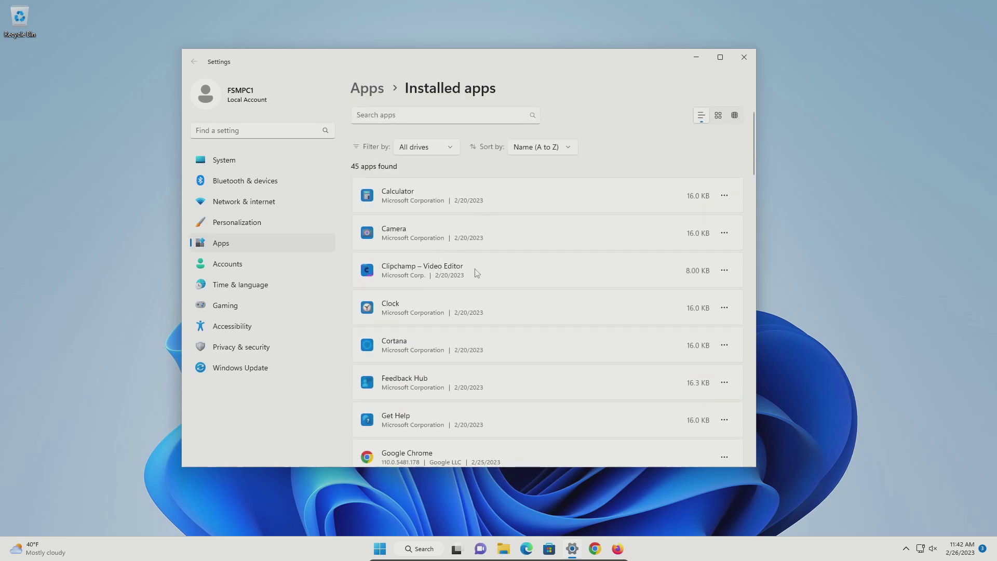
- Check the Clock app's actions menu without changes, scroll the apps list, and start a Windows search
{"action": "left_click", "coordinate": [718, 312]}
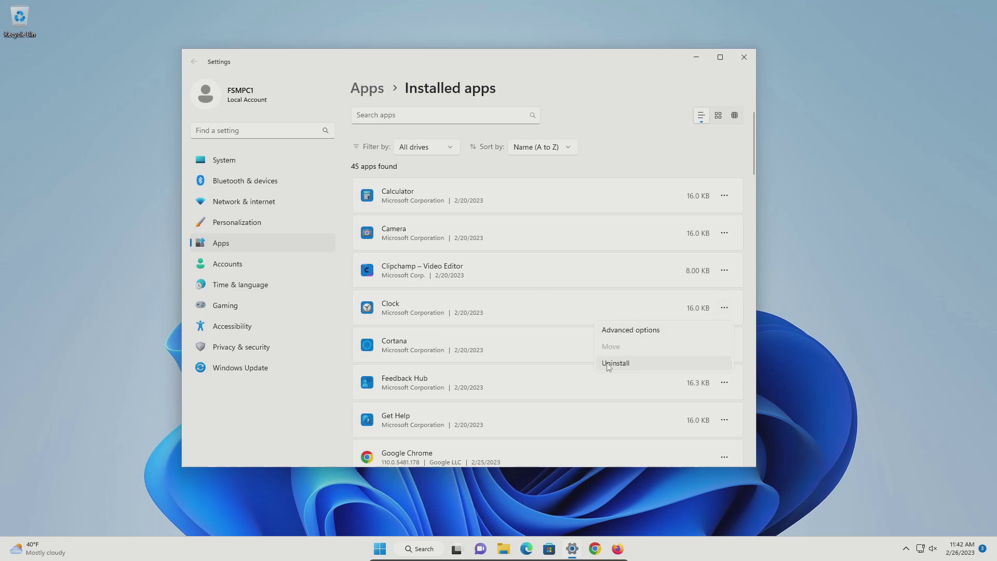
{"action": "left_click", "coordinate": [587, 248]}
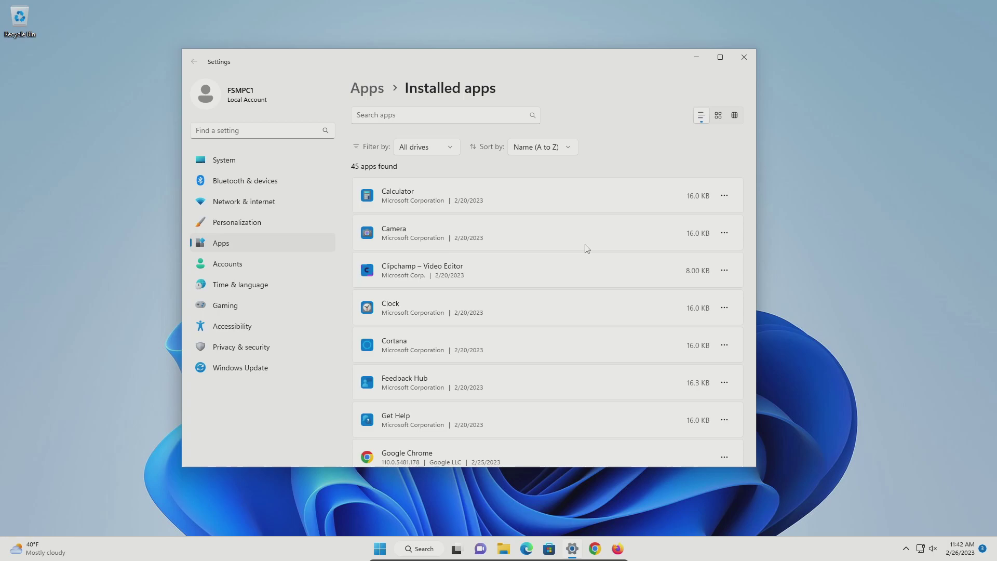
{"action": "scroll", "coordinate": [501, 260], "scroll_direction": "down", "scroll_amount": 5}
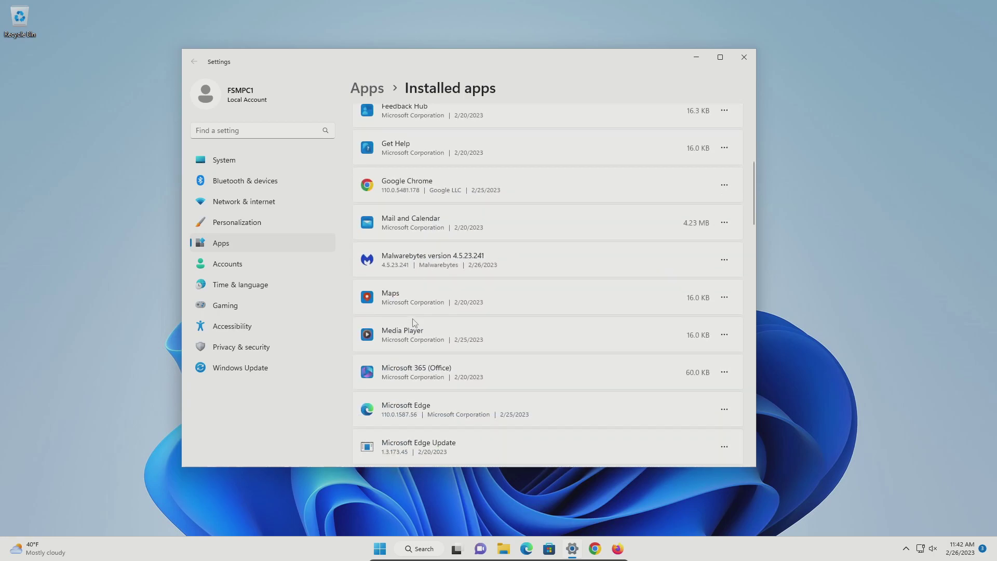
{"action": "scroll", "coordinate": [546, 305], "scroll_direction": "up", "scroll_amount": 5}
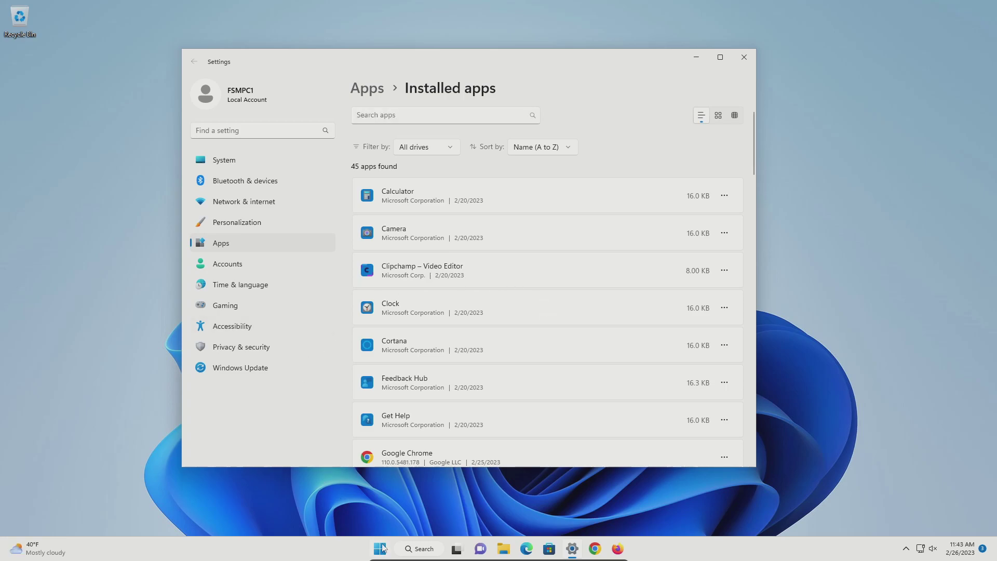
{"action": "left_click", "coordinate": [379, 548]}
- Open Control Panel's Programs and Features to review the 9 installed programs
{"action": "type", "text": "control panel"}
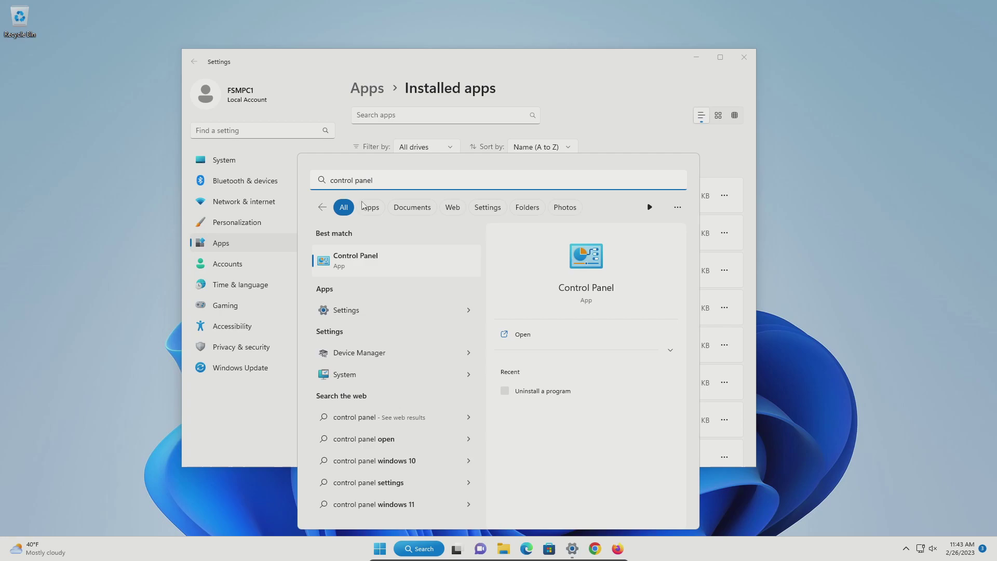
{"action": "left_click", "coordinate": [362, 267]}
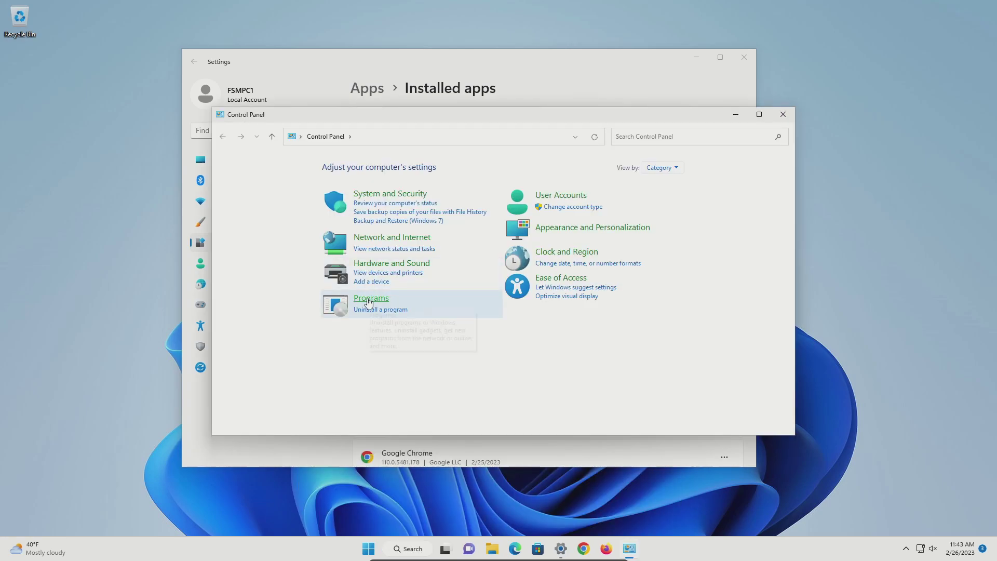
{"action": "left_click", "coordinate": [366, 303]}
{"action": "left_click", "coordinate": [377, 167]}
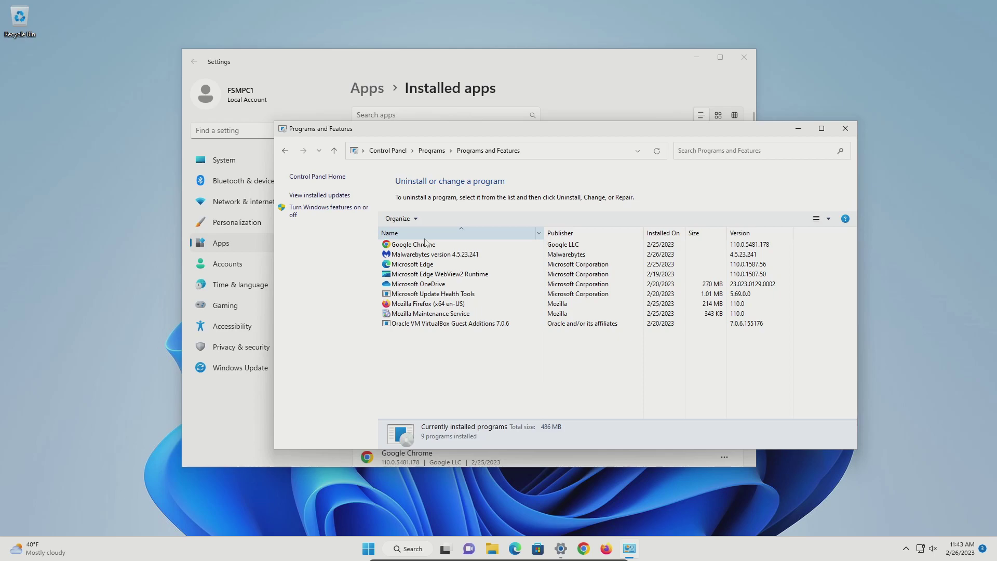
{"action": "left_click_drag", "start_coordinate": [563, 128], "coordinate": [698, 129]}
{"action": "left_click", "coordinate": [542, 68]}
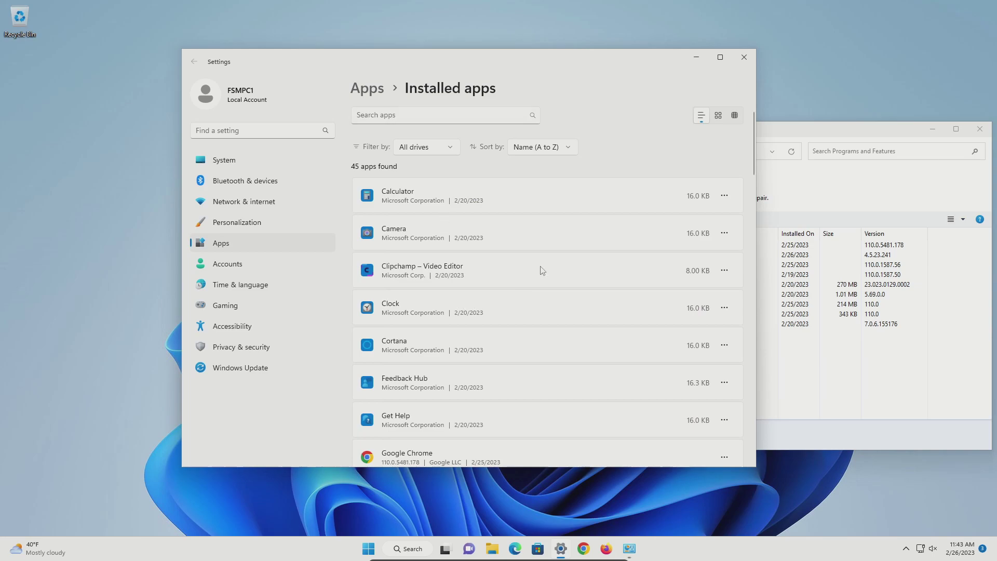
{"action": "left_click", "coordinate": [819, 355]}
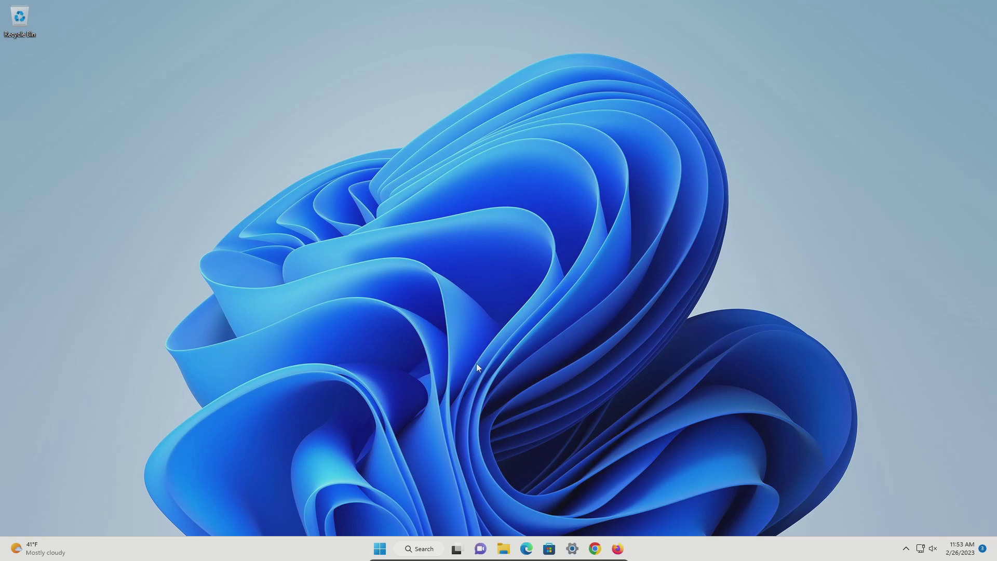
- Review the Temporary files categories in Storage settings, then return to the Local Disk (C:) overview
{"action": "left_click", "coordinate": [380, 548]}
{"action": "type", "text": "storage"}
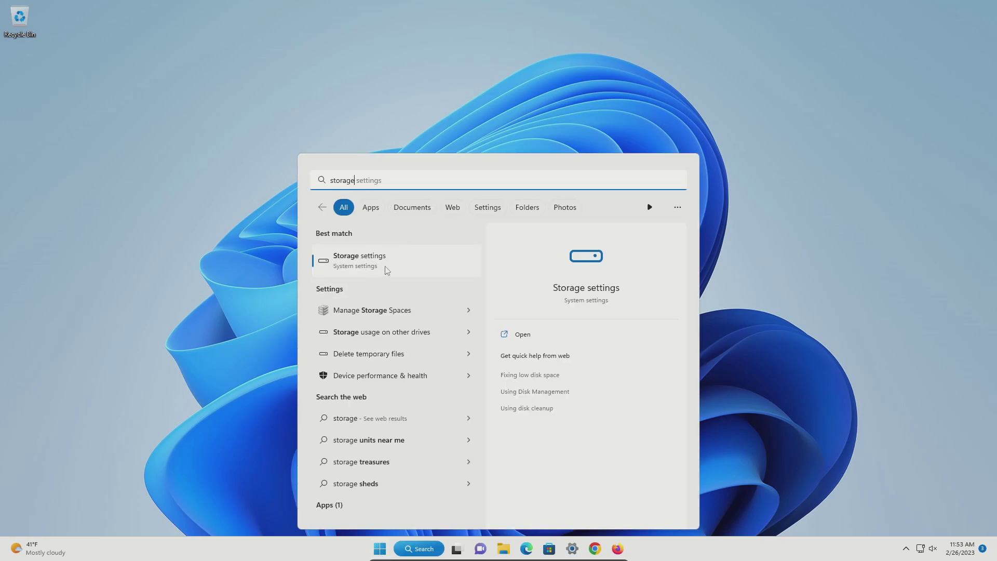
{"action": "left_click", "coordinate": [365, 260]}
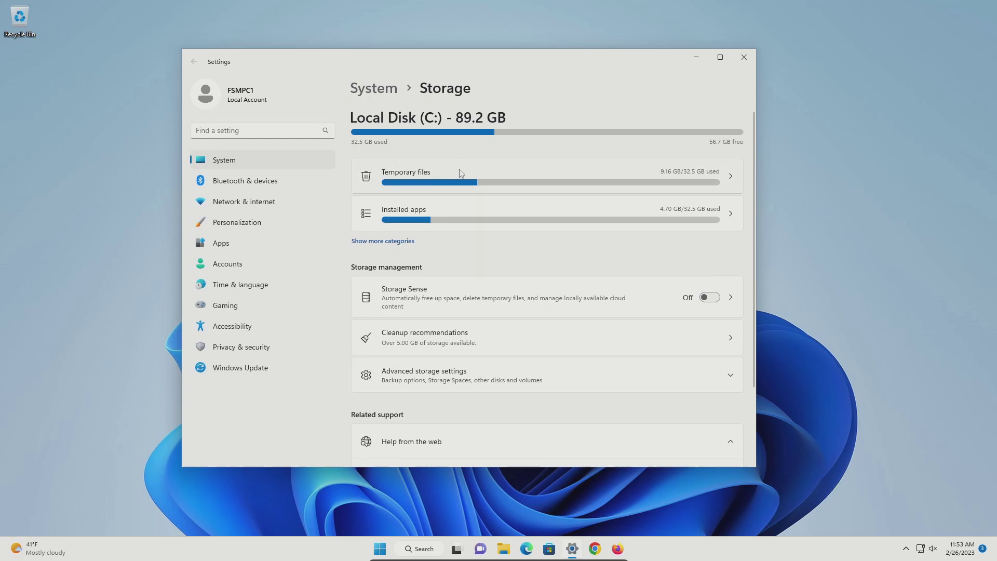
{"action": "left_click", "coordinate": [445, 174]}
{"action": "scroll", "coordinate": [485, 166], "scroll_direction": "down", "scroll_amount": 6}
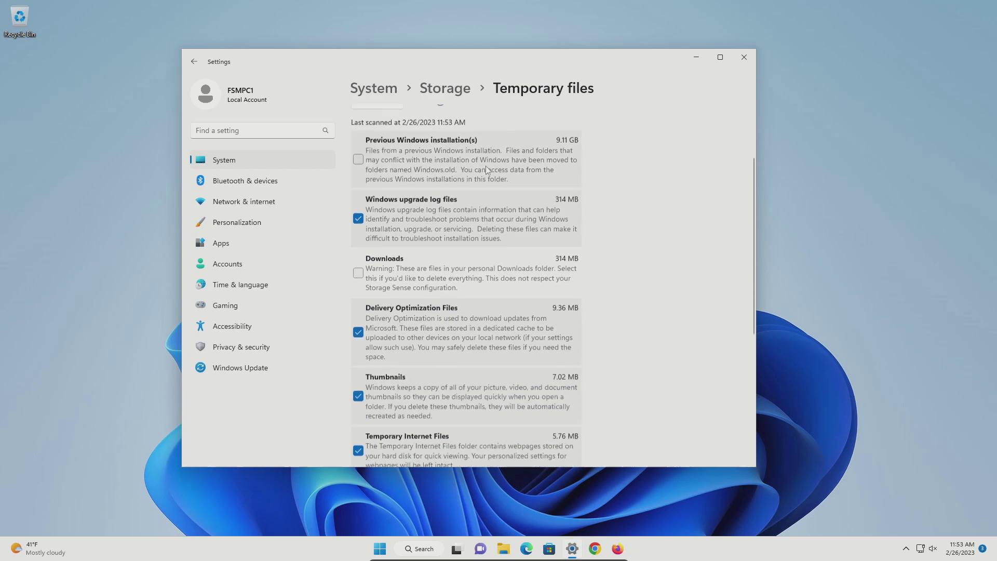
{"action": "scroll", "coordinate": [485, 166], "scroll_direction": "down", "scroll_amount": 2}
{"action": "scroll", "coordinate": [485, 166], "scroll_direction": "up", "scroll_amount": 10}
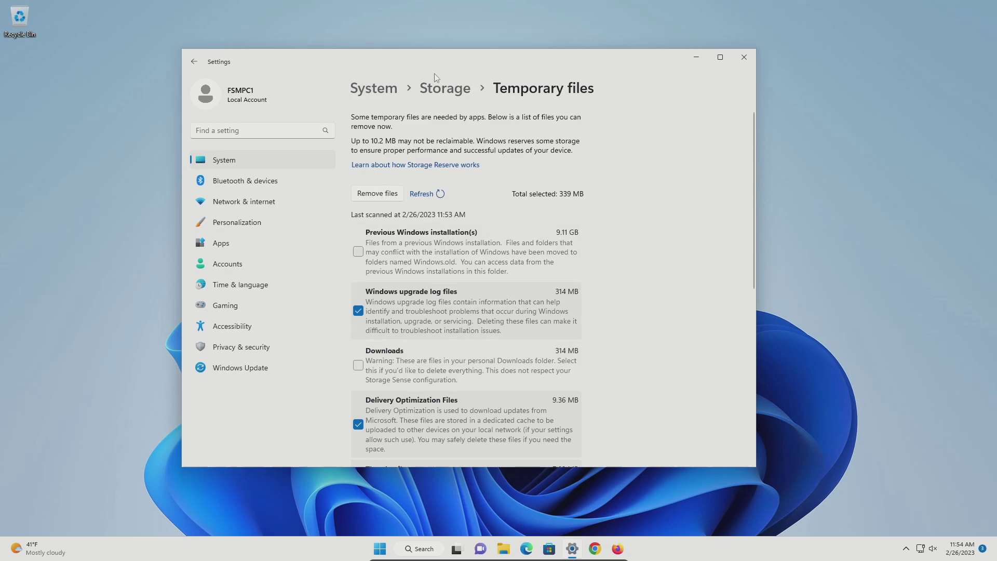
{"action": "left_click", "coordinate": [439, 89]}
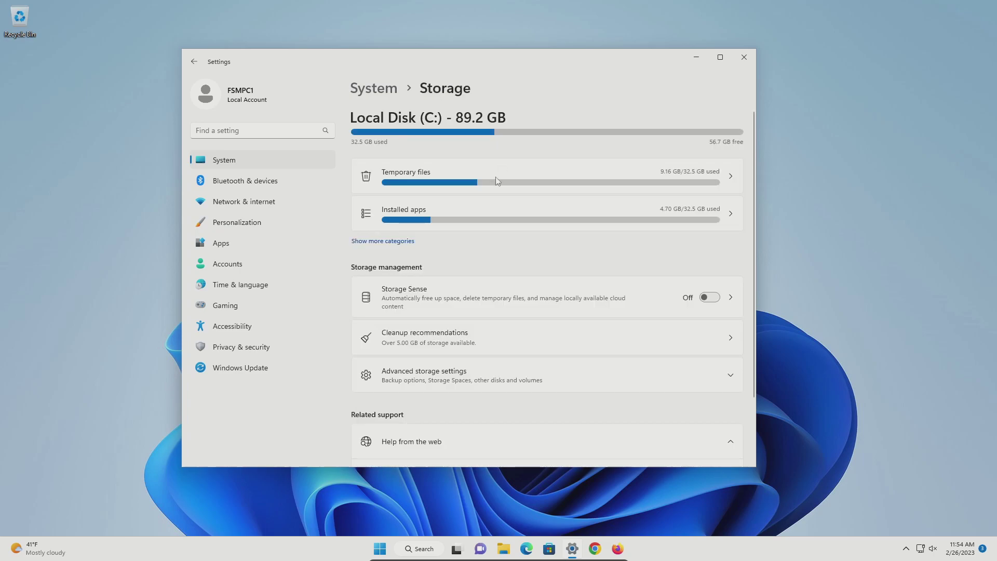
- Show all storage categories for drive C: and scroll through them
{"action": "left_click", "coordinate": [378, 245]}
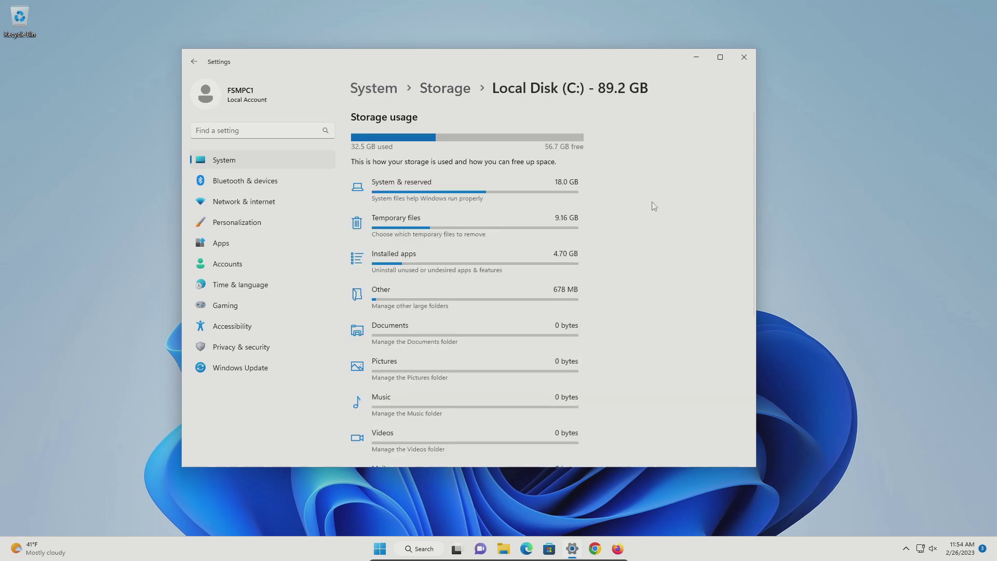
{"action": "scroll", "coordinate": [638, 212], "scroll_direction": "down", "scroll_amount": 2}
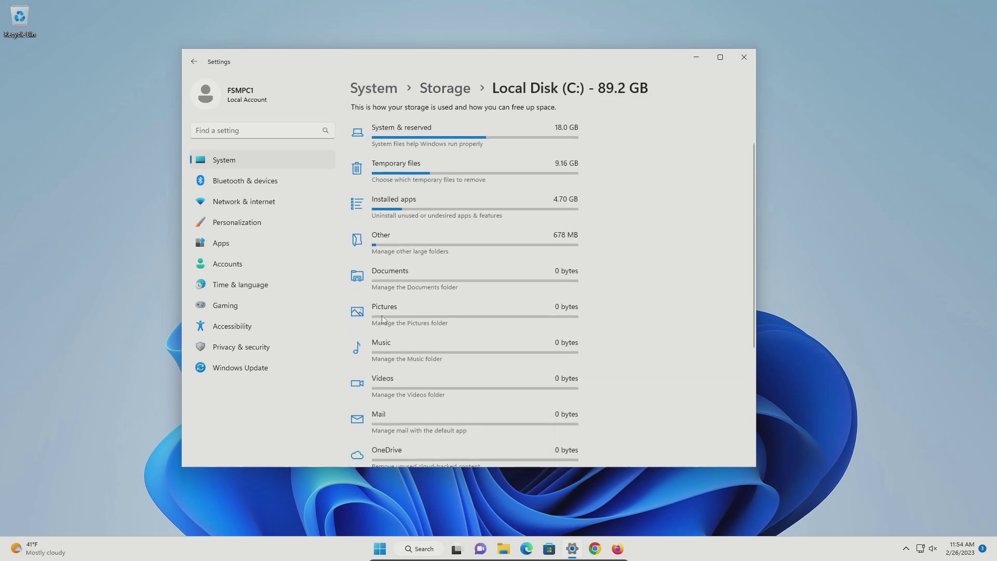
{"action": "scroll", "coordinate": [402, 358], "scroll_direction": "down", "scroll_amount": 2}
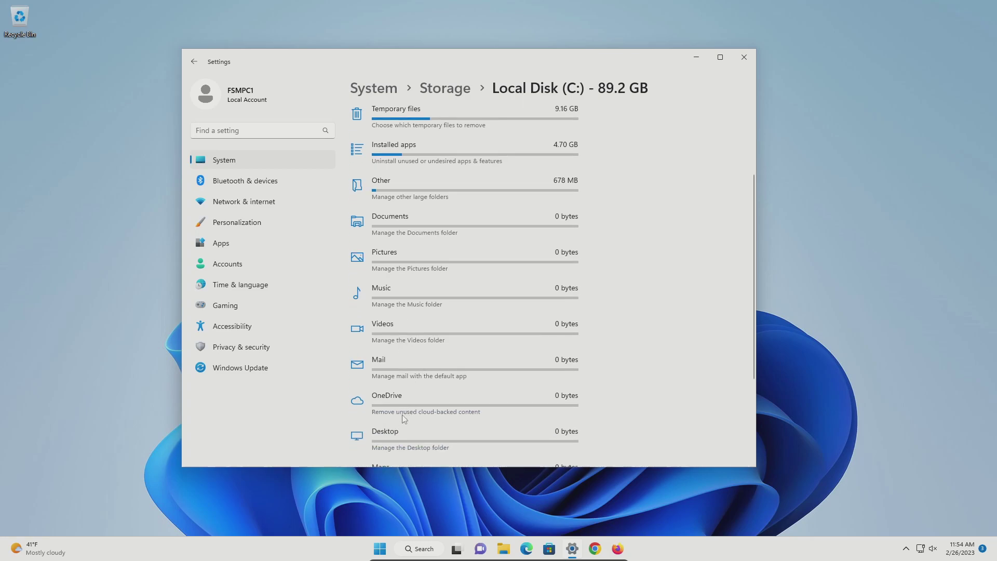
{"action": "scroll", "coordinate": [410, 414], "scroll_direction": "down", "scroll_amount": 2}
{"action": "scroll", "coordinate": [410, 414], "scroll_direction": "down", "scroll_amount": 1}
{"action": "scroll", "coordinate": [410, 407], "scroll_direction": "up", "scroll_amount": 4}
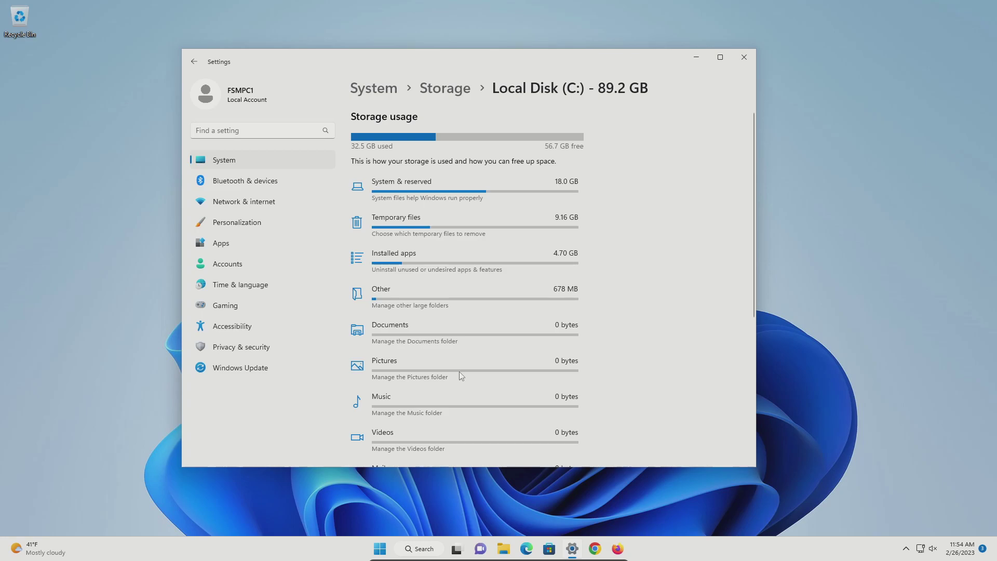
- Check the Documents storage details, then turn on Storage Sense's automatic user content cleanup
{"action": "left_click", "coordinate": [387, 326]}
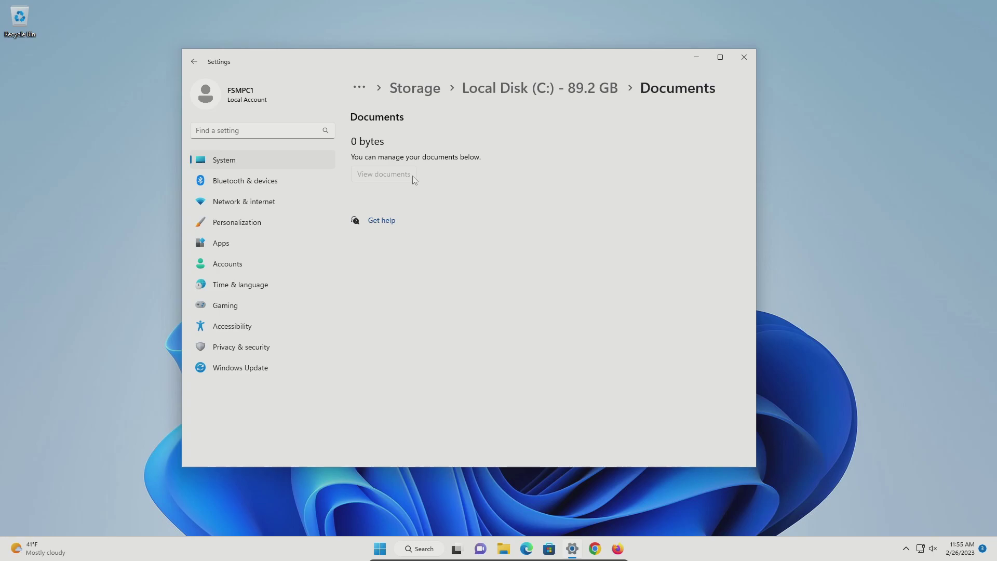
{"action": "left_click", "coordinate": [415, 88]}
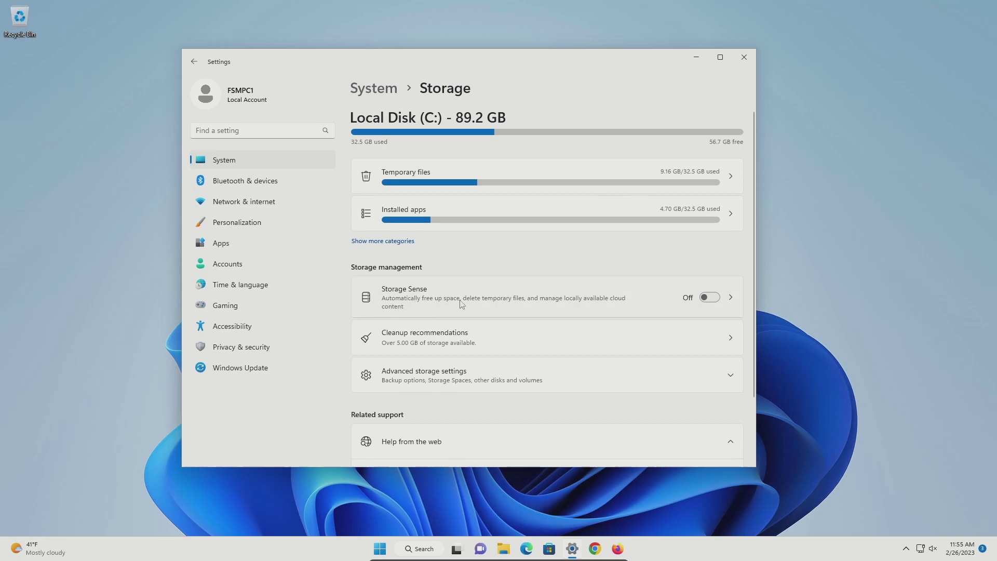
{"action": "left_click", "coordinate": [728, 300]}
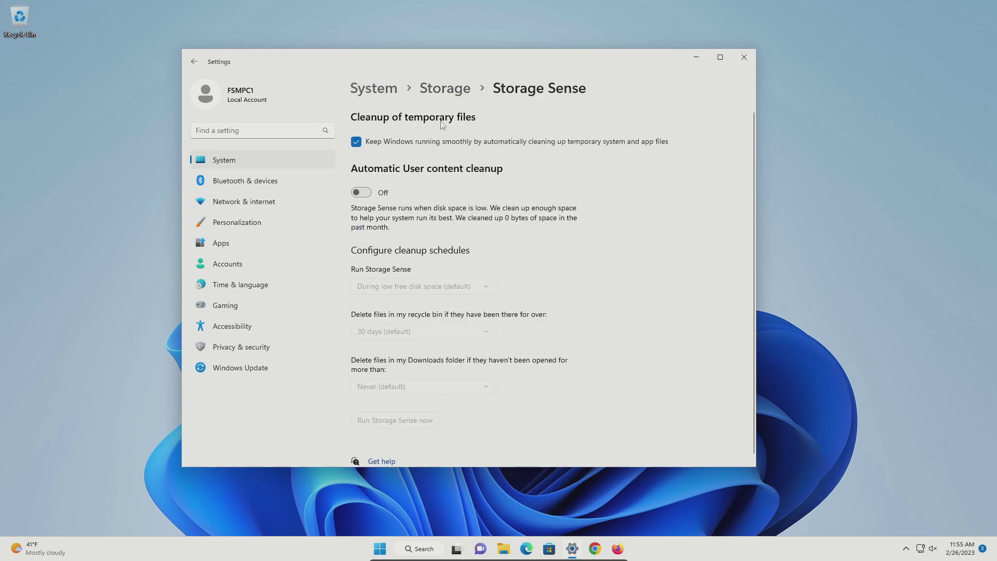
{"action": "left_click", "coordinate": [361, 193]}
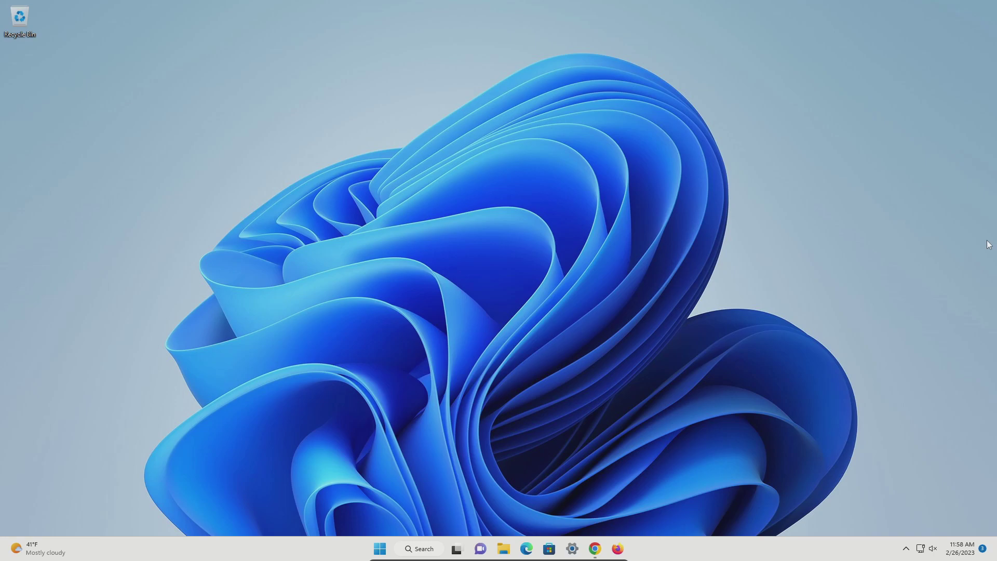
- Open Chrome and confirm in About Google Chrome that it is up to date
{"action": "left_click", "coordinate": [595, 549]}
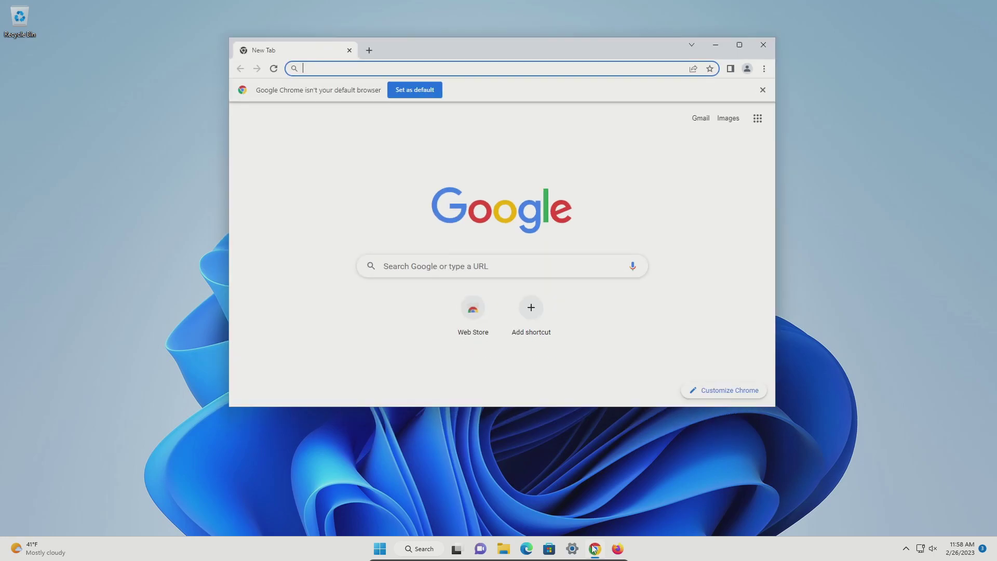
{"action": "left_click", "coordinate": [764, 70]}
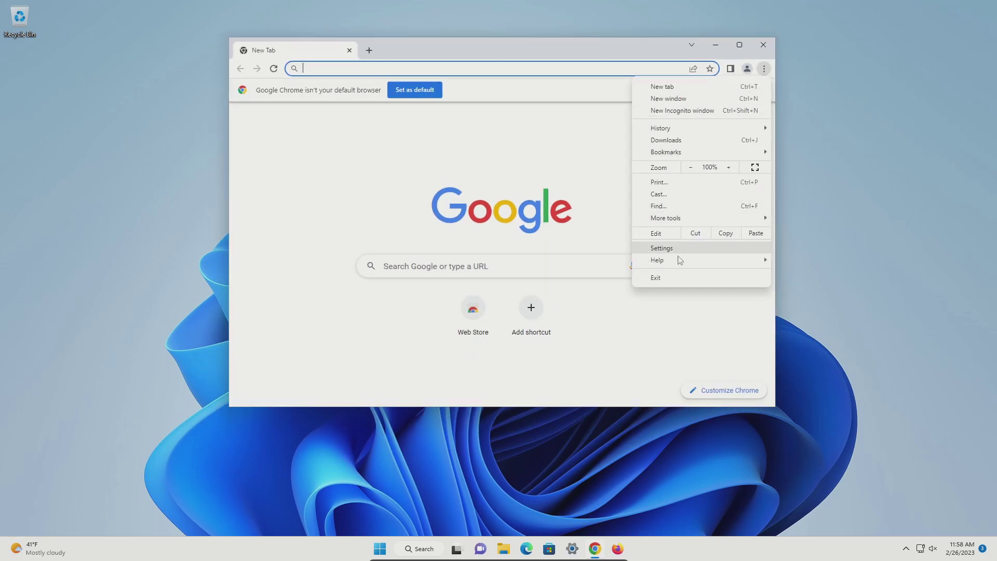
{"action": "mouse_move", "coordinate": [674, 263]}
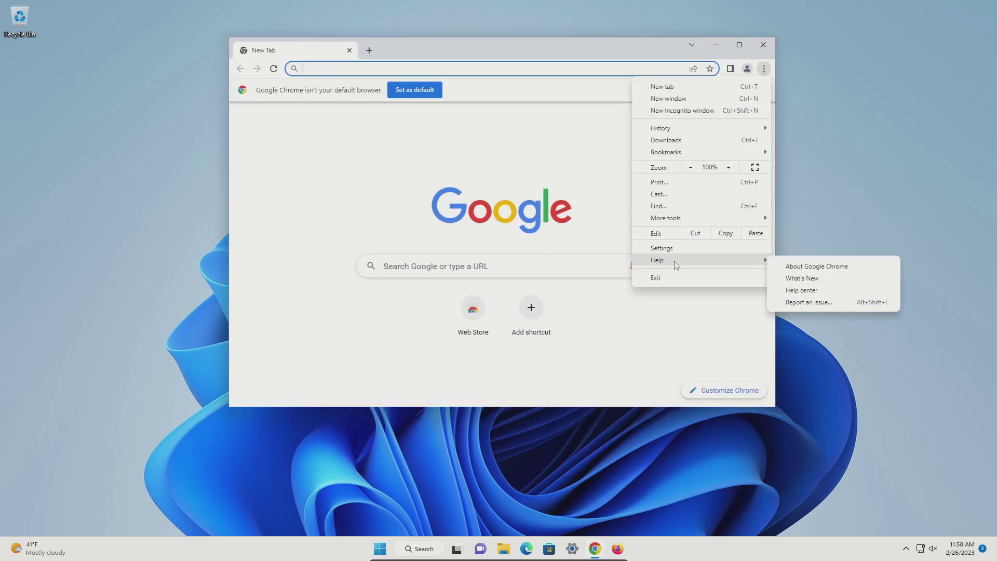
{"action": "left_click", "coordinate": [811, 267]}
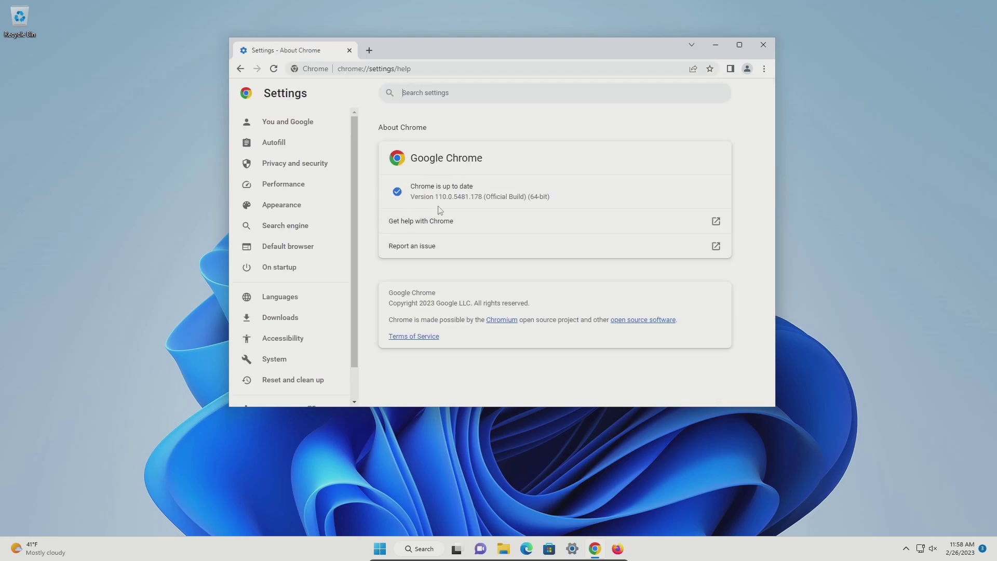
- Set Clear browsing data's advanced options to the All time range
{"action": "left_click", "coordinate": [764, 69]}
{"action": "mouse_move", "coordinate": [721, 133]}
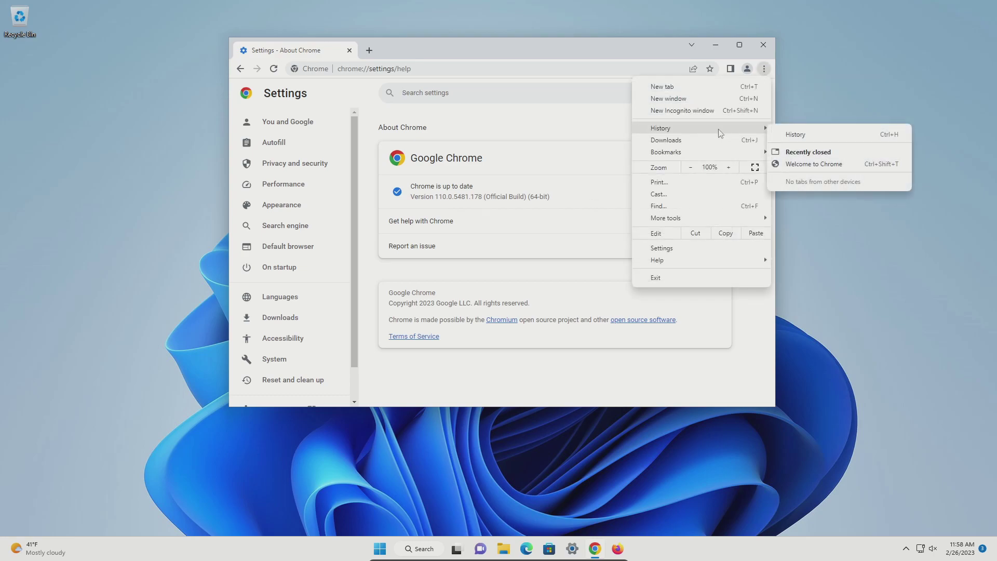
{"action": "left_click", "coordinate": [790, 131]}
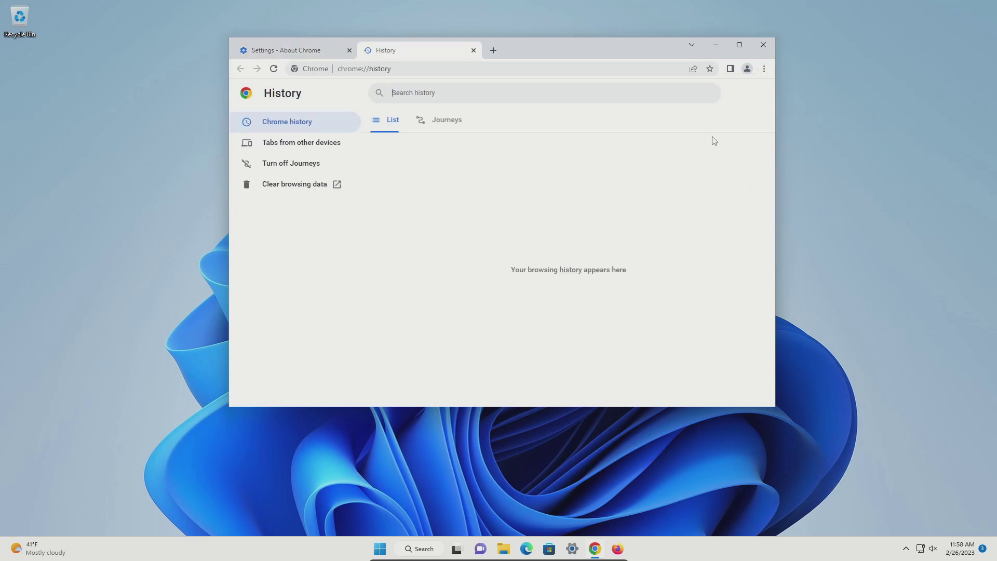
{"action": "left_click", "coordinate": [287, 190]}
{"action": "left_click", "coordinate": [562, 159]}
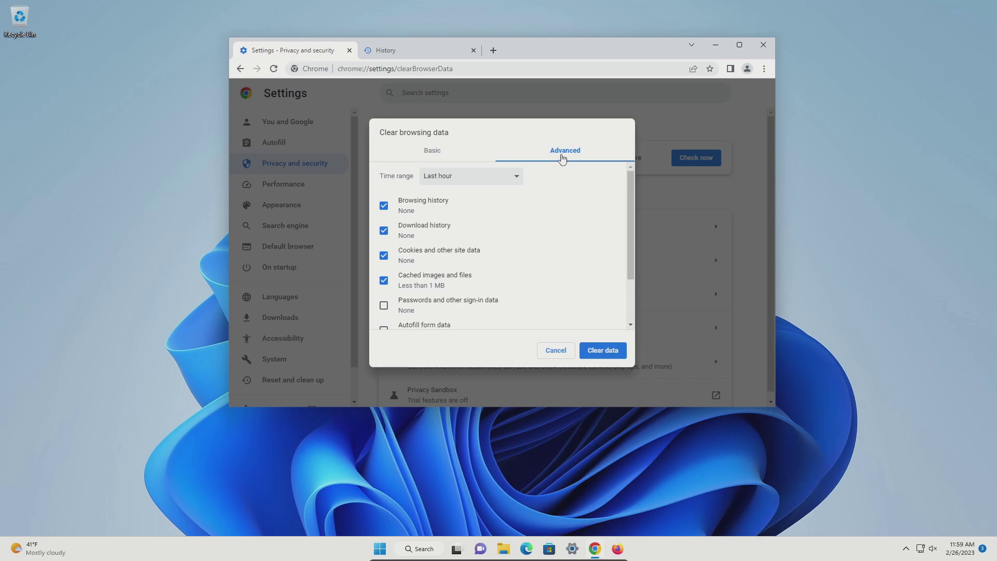
{"action": "left_click", "coordinate": [447, 176]}
{"action": "left_click", "coordinate": [435, 232]}
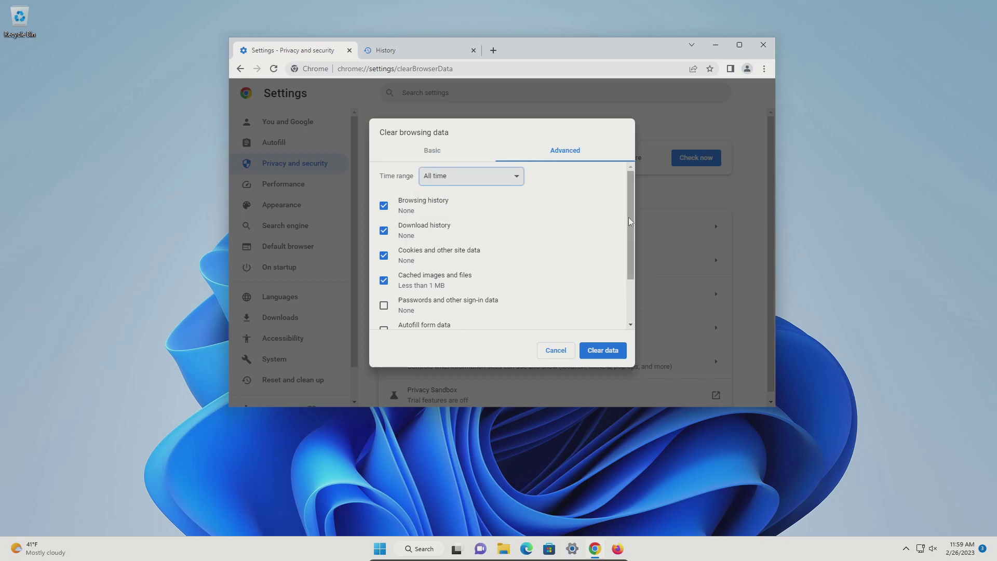
{"action": "mouse_move", "coordinate": [630, 222]}
{"action": "left_mouse_down"}
{"action": "mouse_move", "coordinate": [634, 276]}
{"action": "mouse_move", "coordinate": [633, 207]}
{"action": "left_mouse_up"}
- Clear the chosen browsing data, then enable Developer mode and update all extensions
{"action": "left_click", "coordinate": [606, 355]}
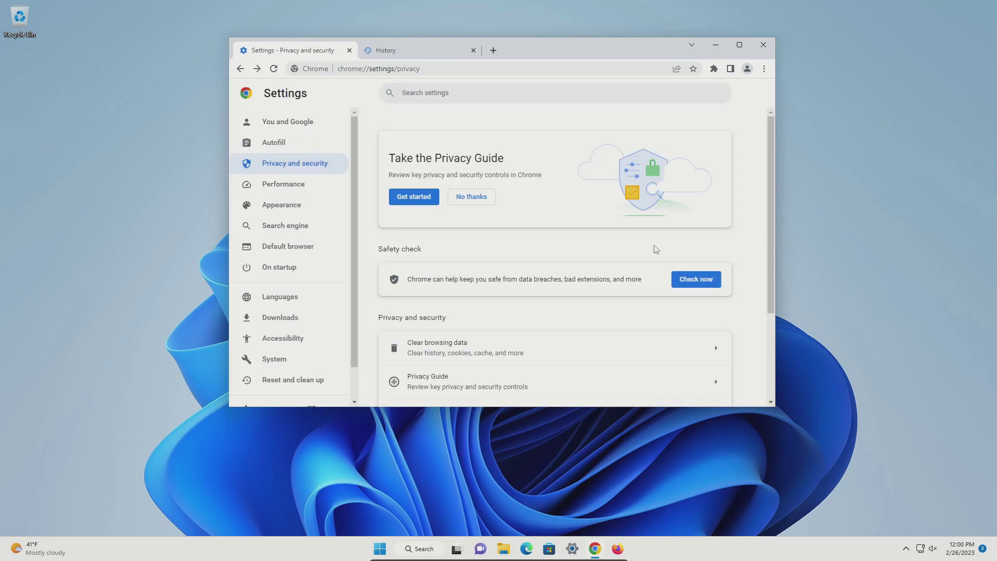
{"action": "left_click", "coordinate": [764, 71]}
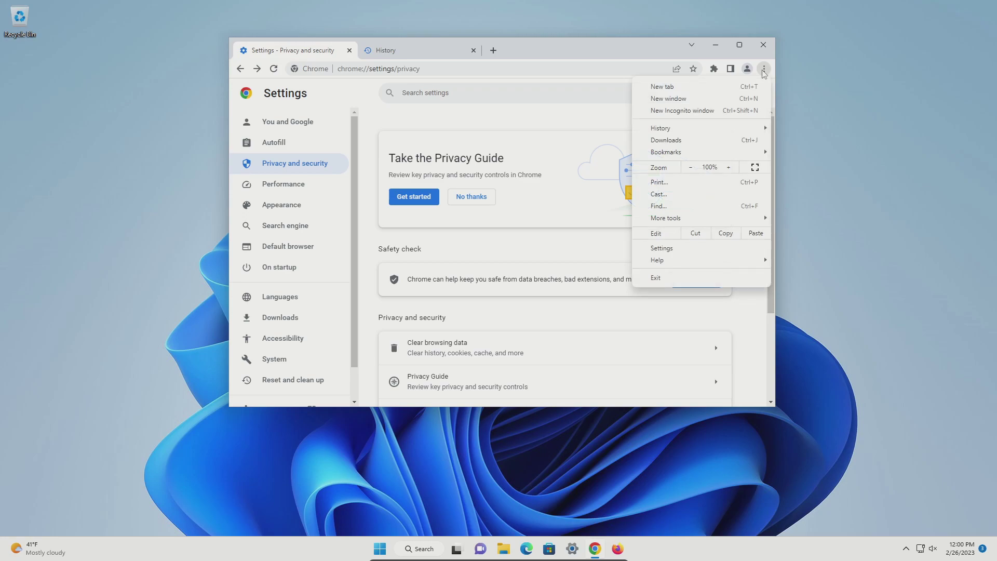
{"action": "mouse_move", "coordinate": [682, 222]}
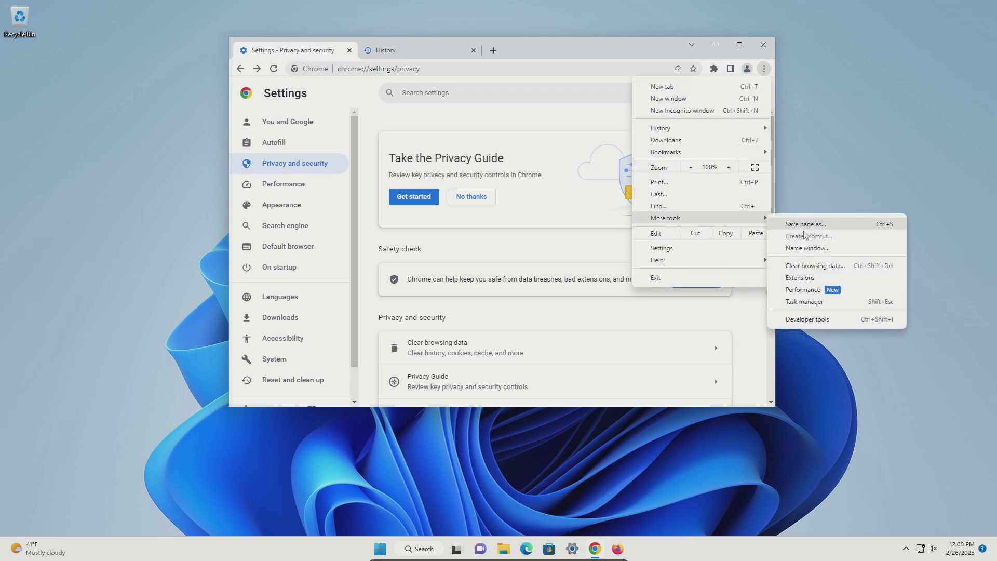
{"action": "left_click", "coordinate": [799, 277]}
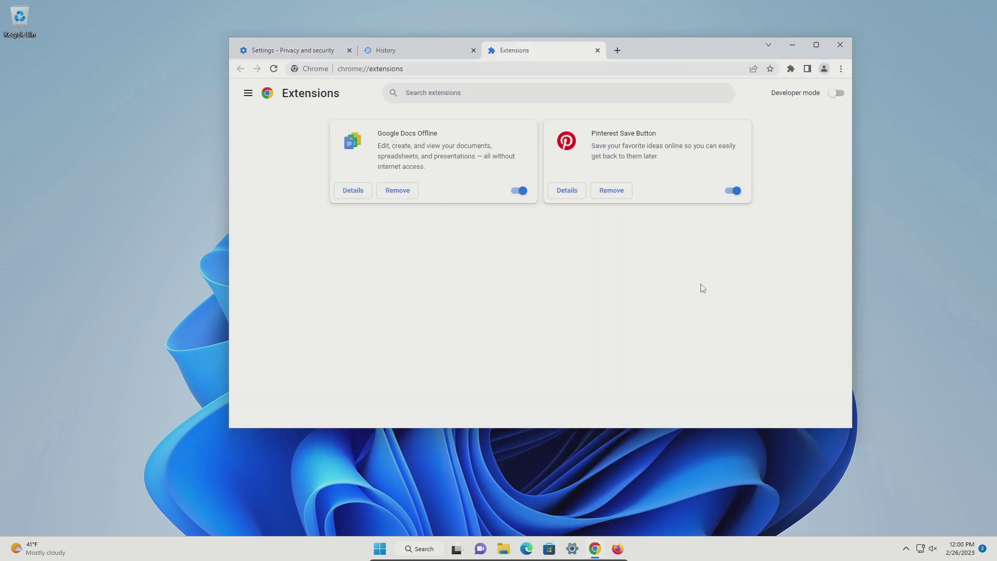
{"action": "left_click", "coordinate": [834, 94]}
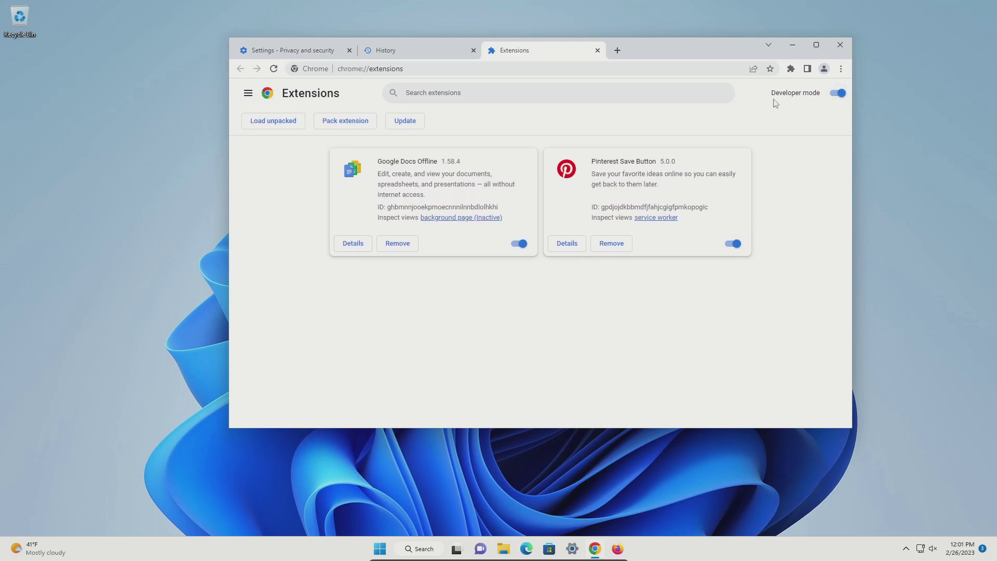
{"action": "left_click", "coordinate": [413, 125]}
- Remove the Pinterest Save Button extension and disable Google Docs Offline
{"action": "left_click", "coordinate": [612, 246]}
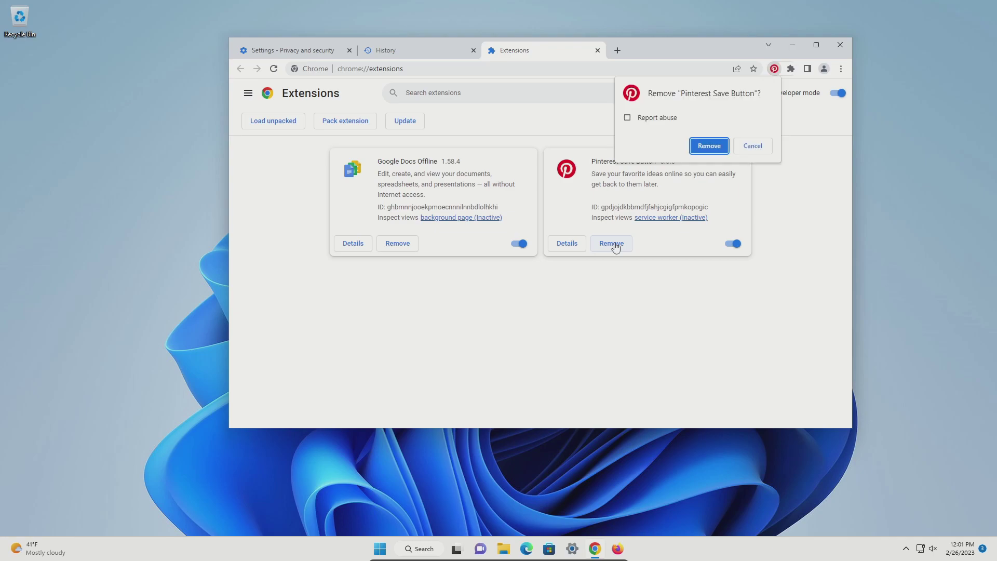
{"action": "left_click", "coordinate": [701, 150]}
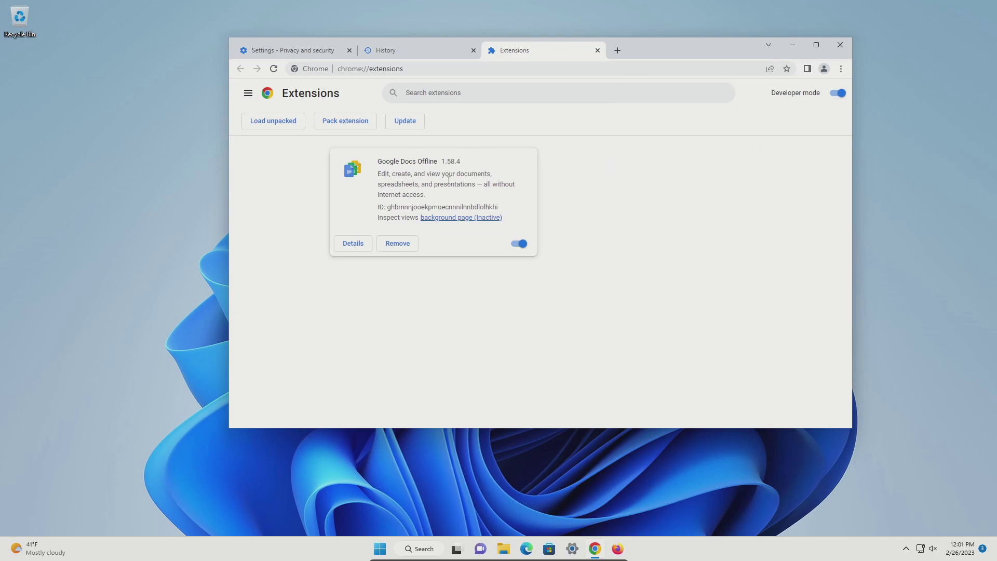
{"action": "left_click", "coordinate": [520, 244]}
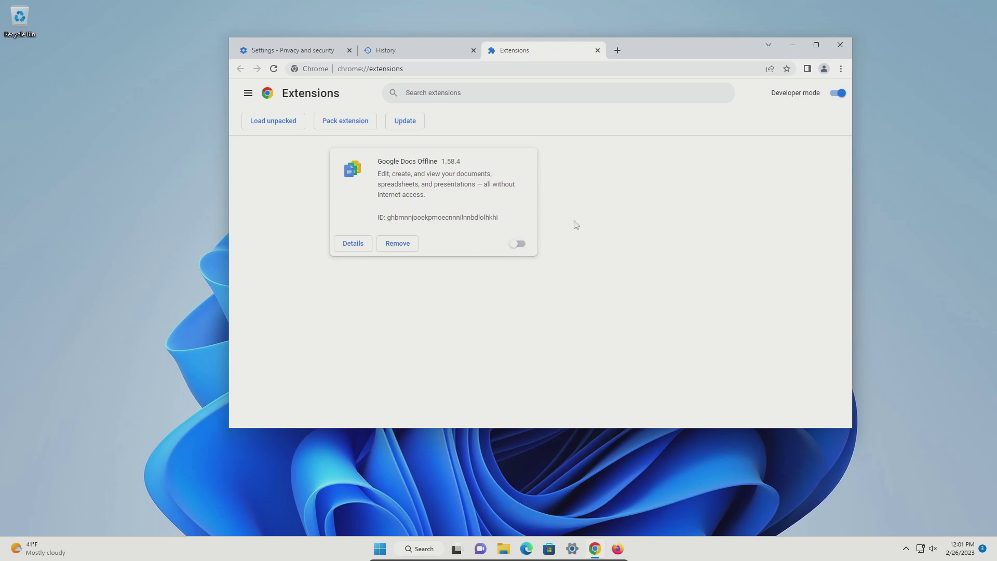
{"action": "left_click", "coordinate": [841, 72]}
- Make DuckDuckGo Chrome's default address bar search engine
{"action": "left_click", "coordinate": [732, 248]}
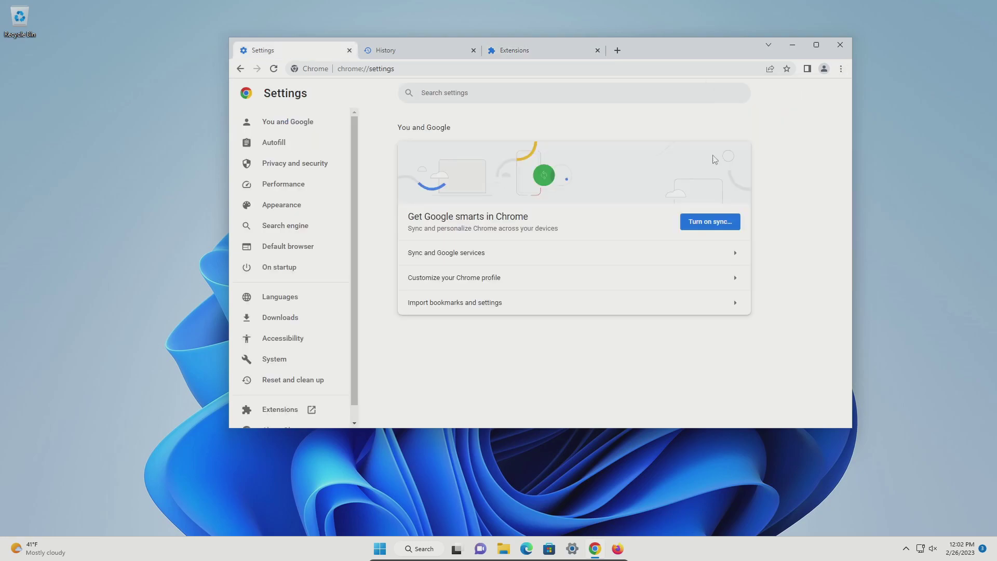
{"action": "left_click", "coordinate": [280, 231]}
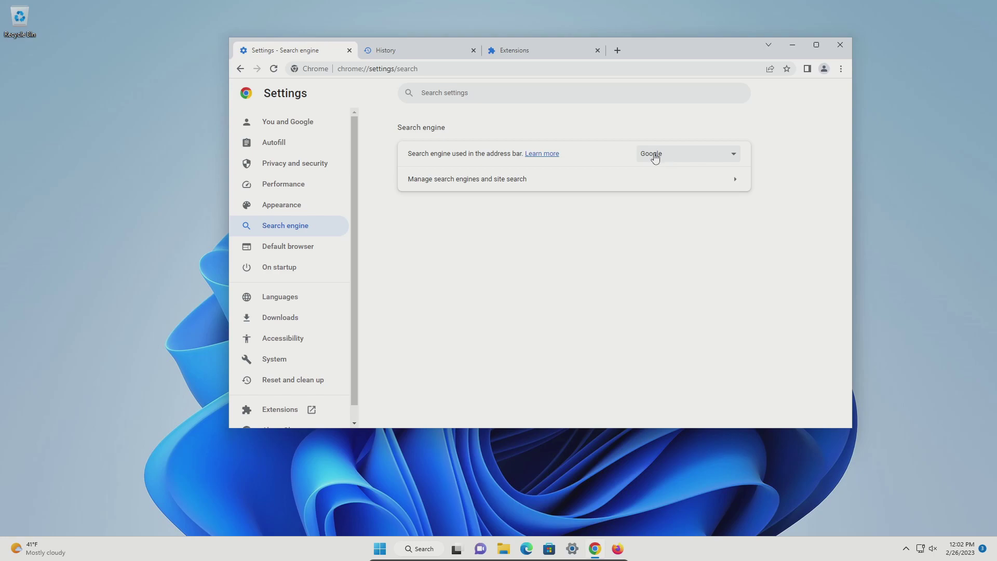
{"action": "left_click", "coordinate": [682, 157]}
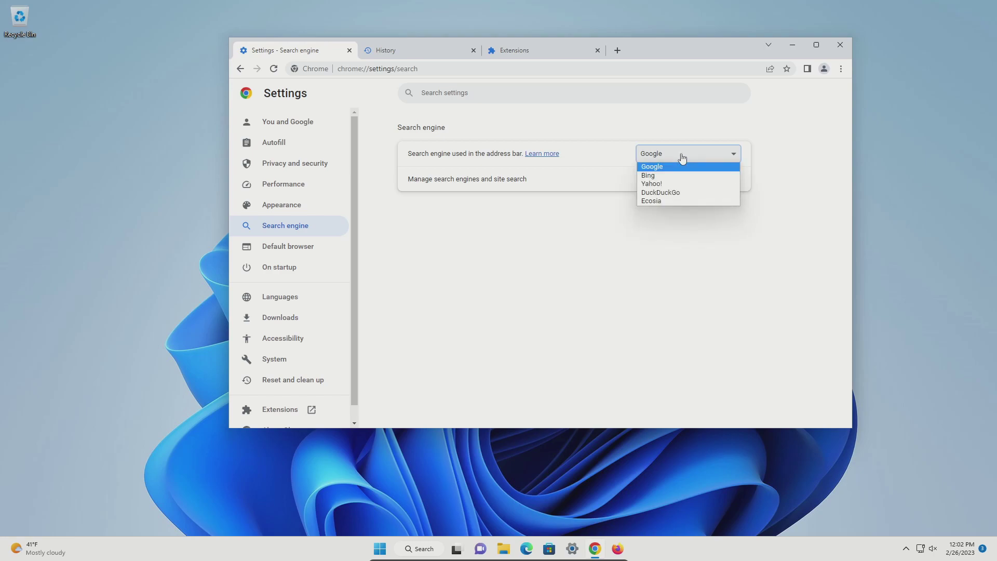
{"action": "left_click", "coordinate": [663, 192]}
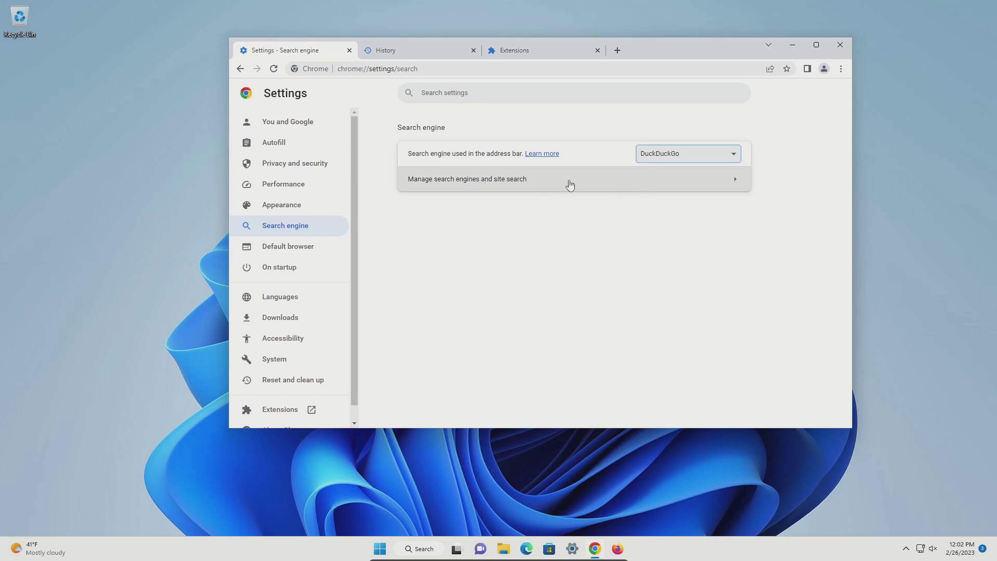
- Delete Ecosia from Chrome's list of search engines
{"action": "left_click", "coordinate": [572, 182]}
{"action": "scroll", "coordinate": [574, 183], "scroll_direction": "down", "scroll_amount": 2}
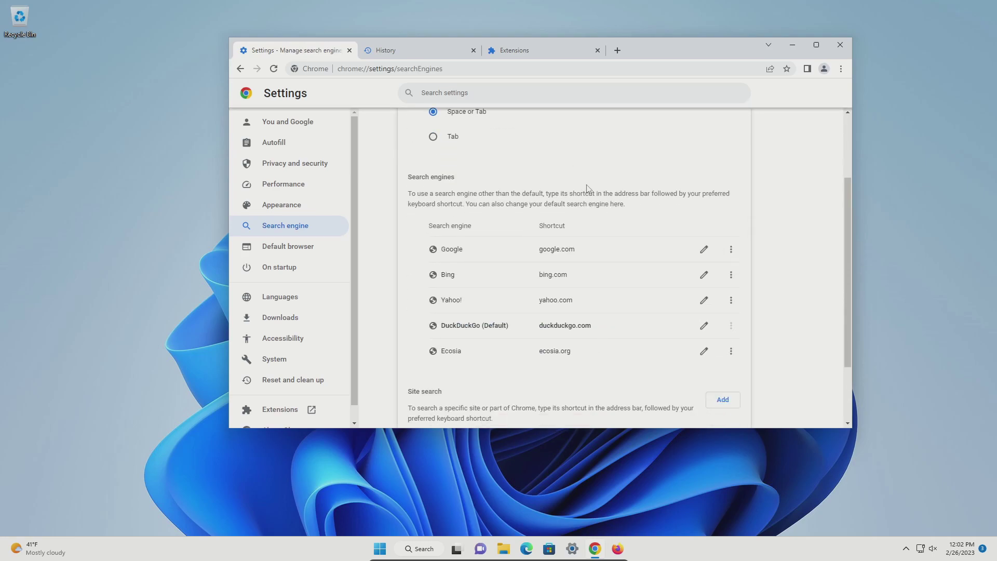
{"action": "left_click", "coordinate": [730, 351]}
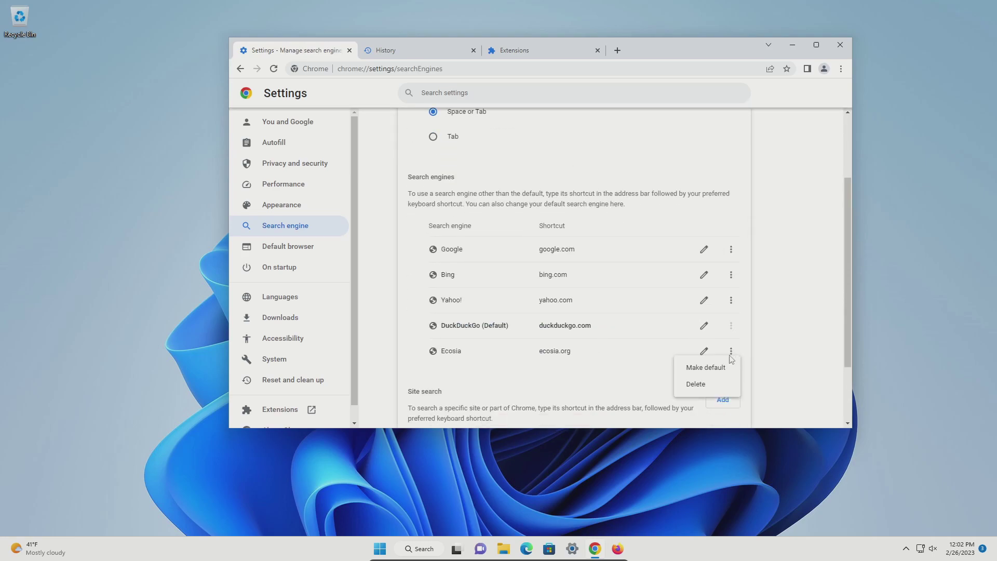
{"action": "left_click", "coordinate": [691, 385]}
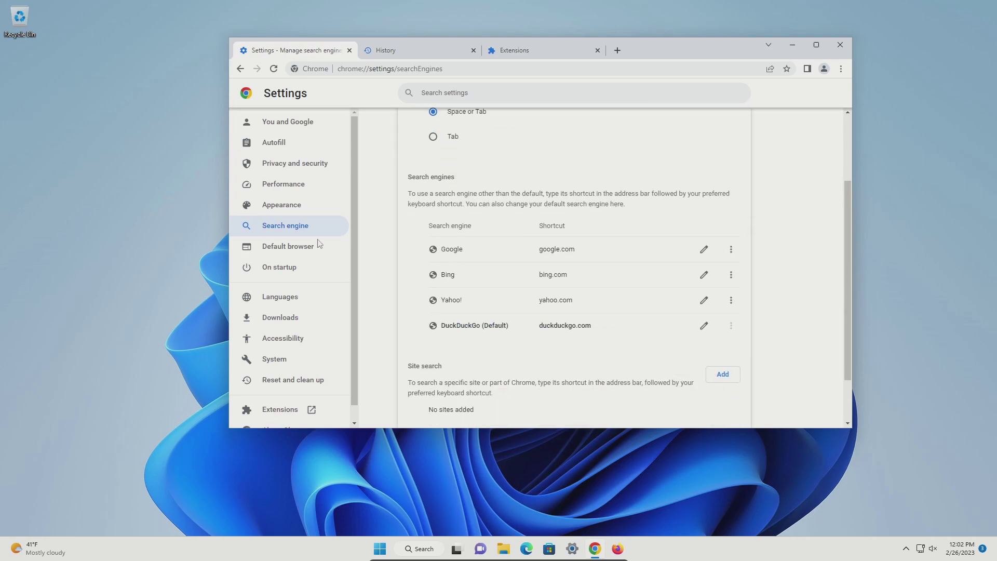
{"action": "left_click", "coordinate": [296, 279]}
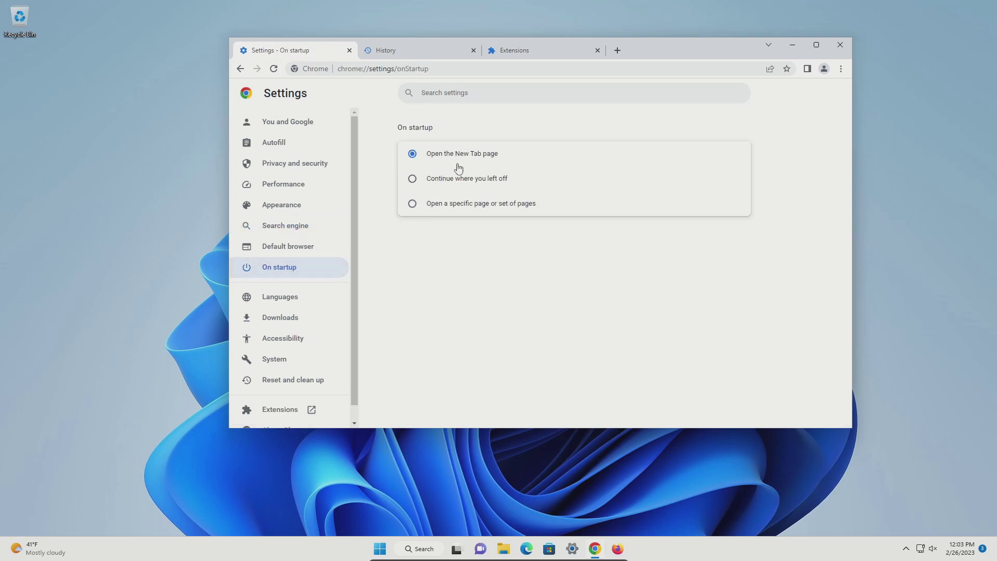
{"action": "left_click", "coordinate": [414, 204]}
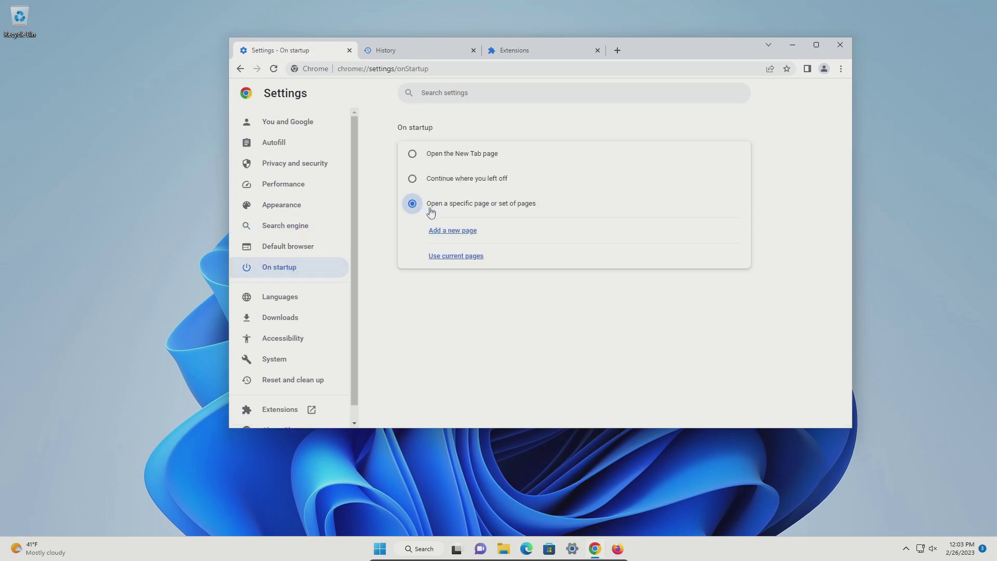
{"action": "left_click", "coordinate": [467, 233]}
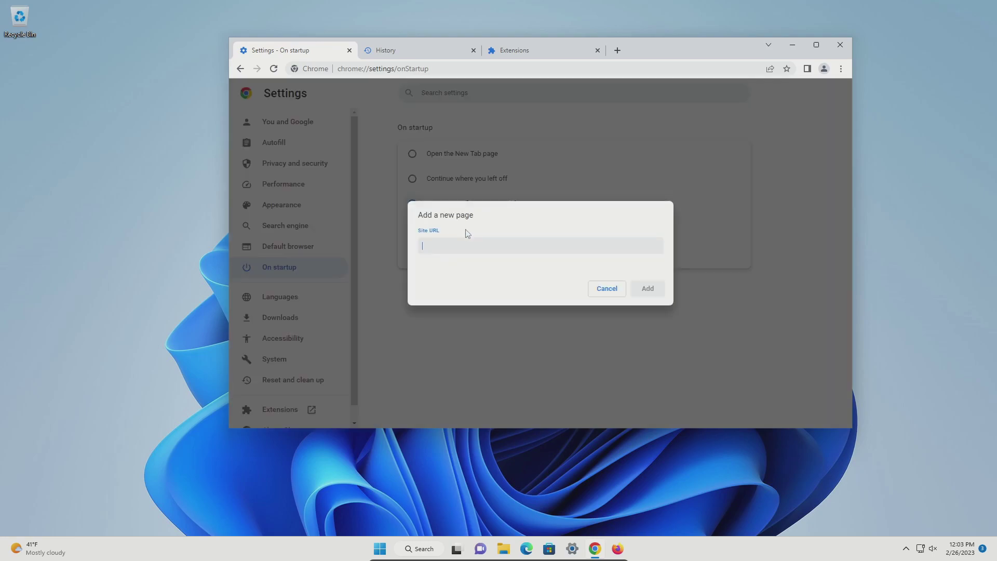
{"action": "type", "text": "https://duckduckgo.com"}
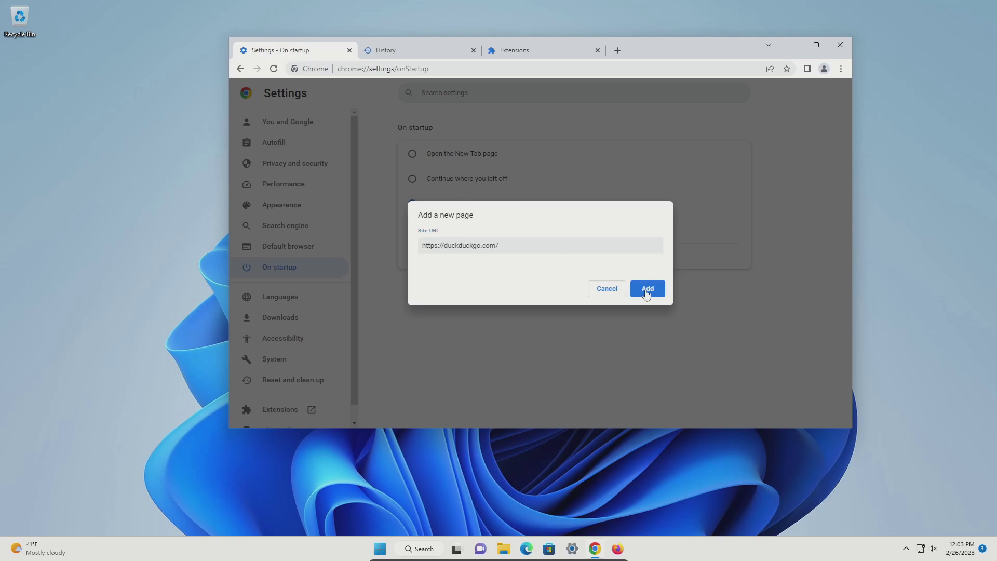
{"action": "left_click", "coordinate": [647, 289]}
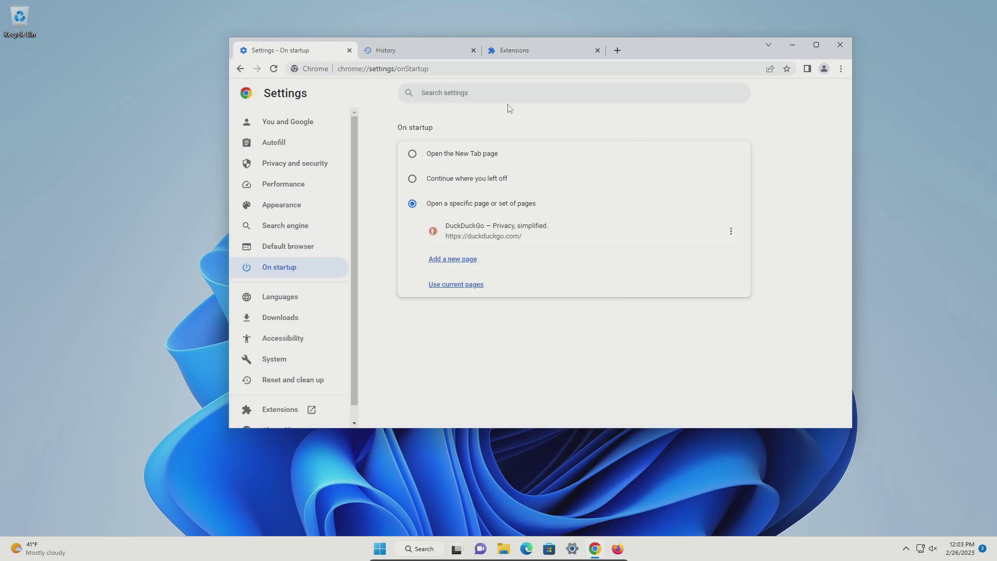
{"action": "type", "text": "Home"}
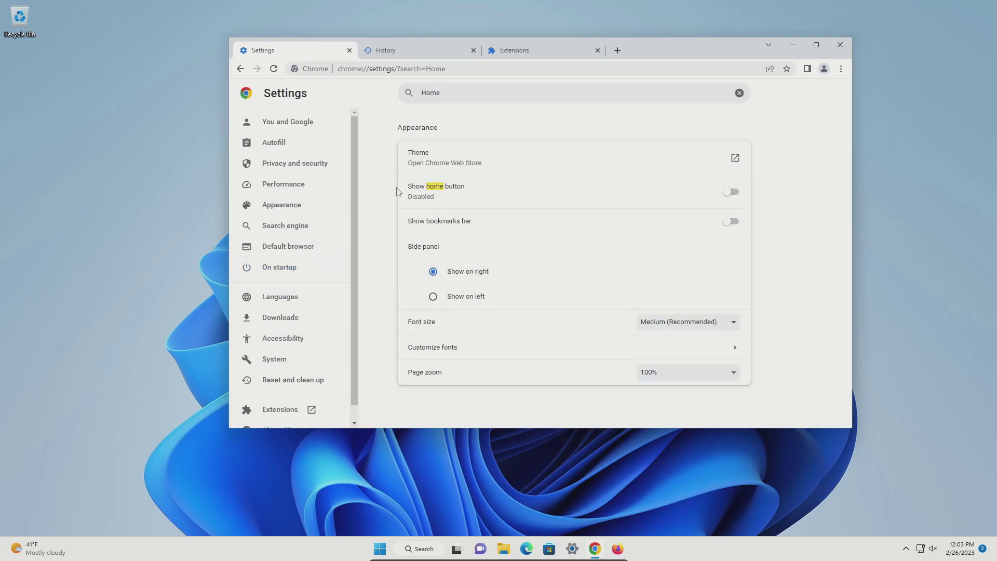
{"action": "left_click", "coordinate": [731, 193]}
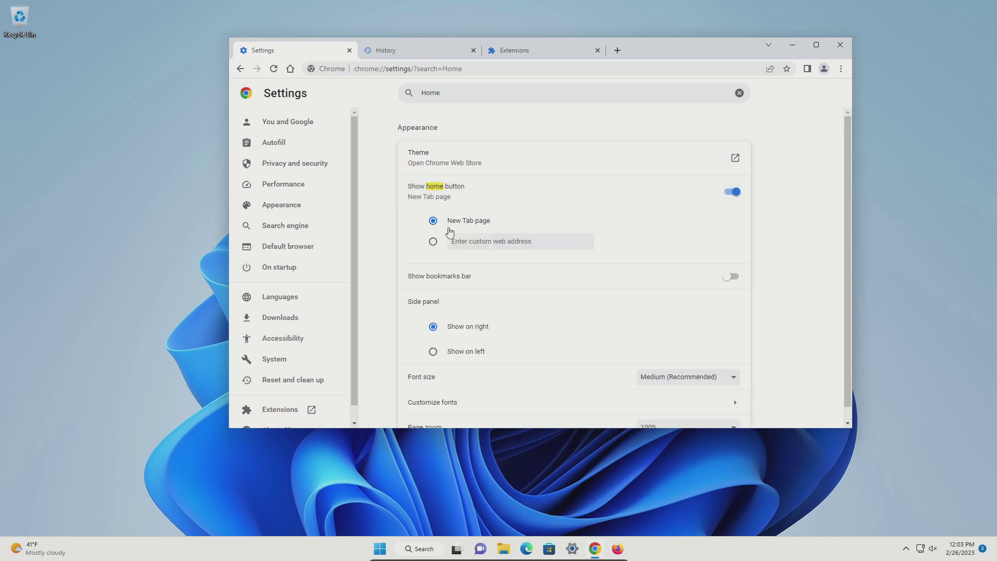
{"action": "left_click", "coordinate": [434, 243]}
{"action": "left_click", "coordinate": [471, 241]}
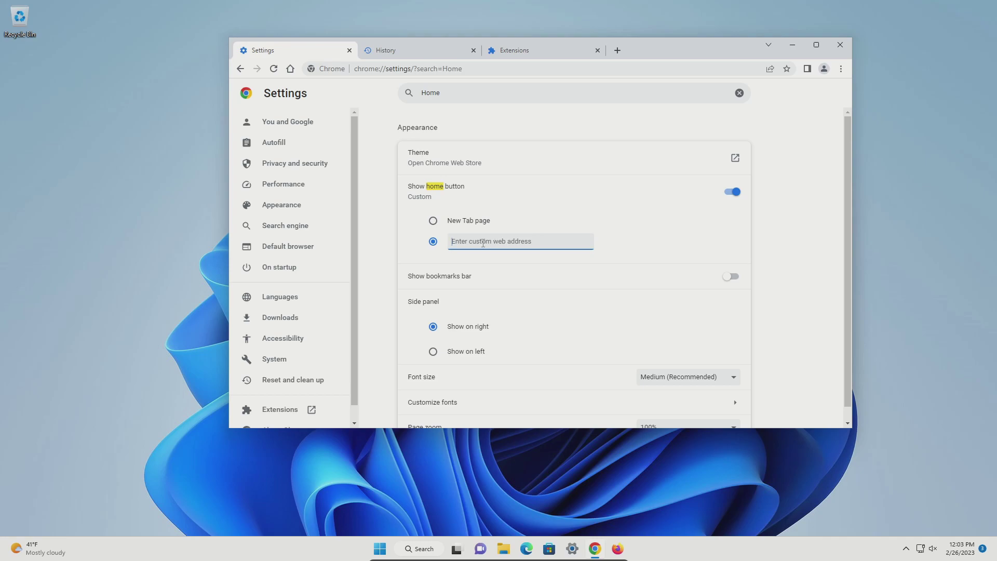
{"action": "type", "text": "https://duckduckgo.com/"}
{"action": "left_click", "coordinate": [631, 251]}
{"action": "key", "text": "super+d"}
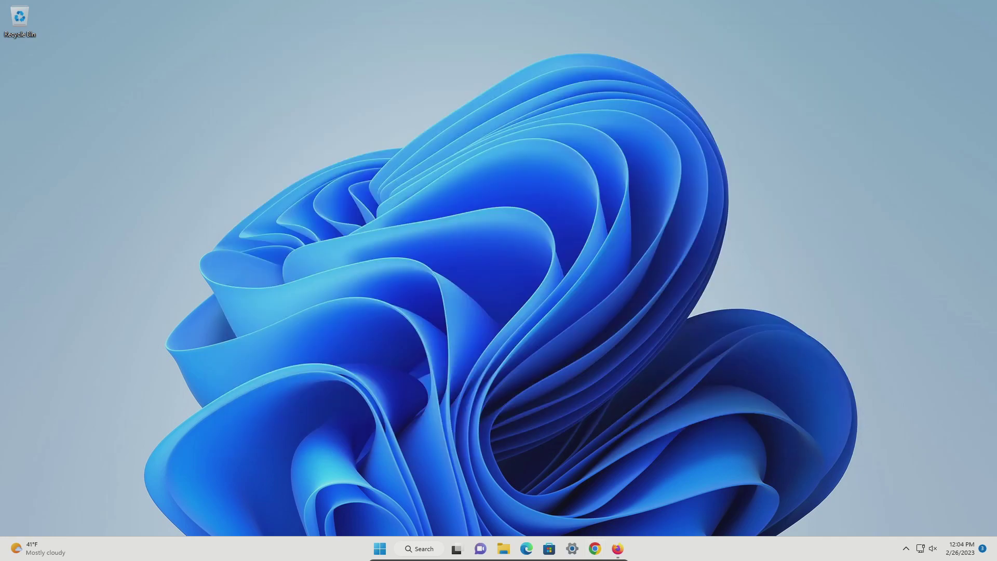
- Launch Firefox and confirm in About Firefox that version 110.0 (64-bit) is up to date
{"action": "left_click", "coordinate": [618, 549]}
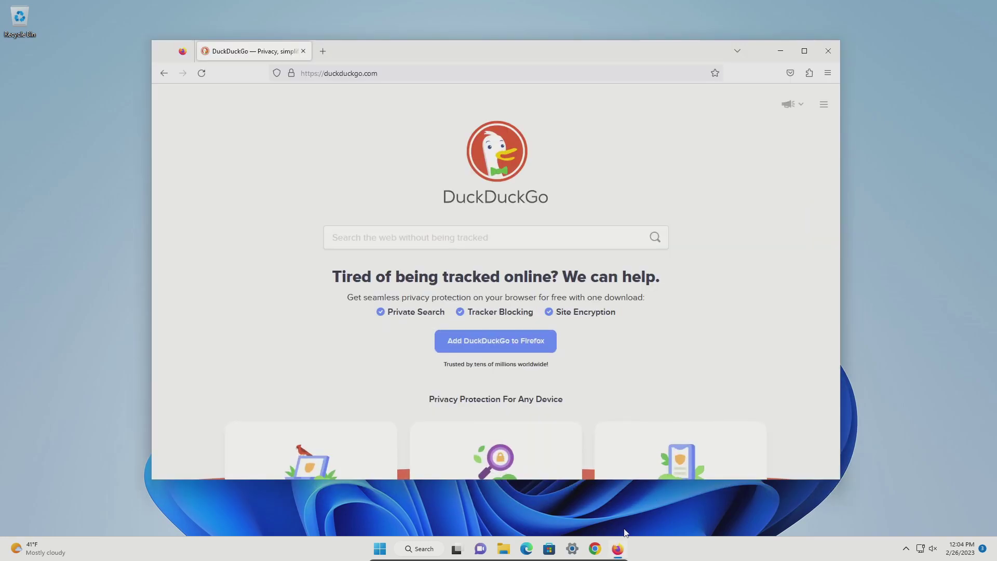
{"action": "left_click", "coordinate": [828, 73]}
{"action": "left_click", "coordinate": [716, 362]}
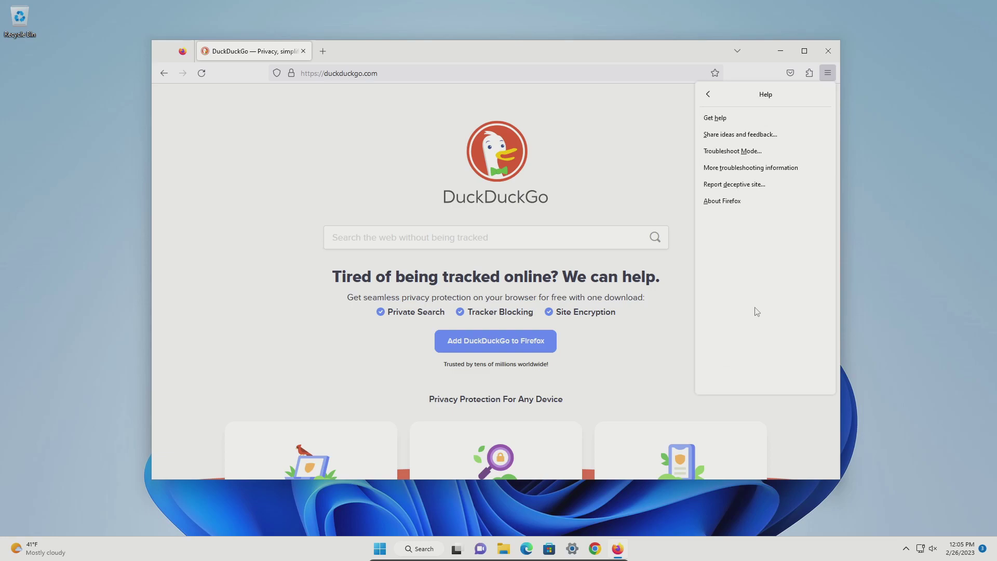
{"action": "left_click", "coordinate": [732, 206]}
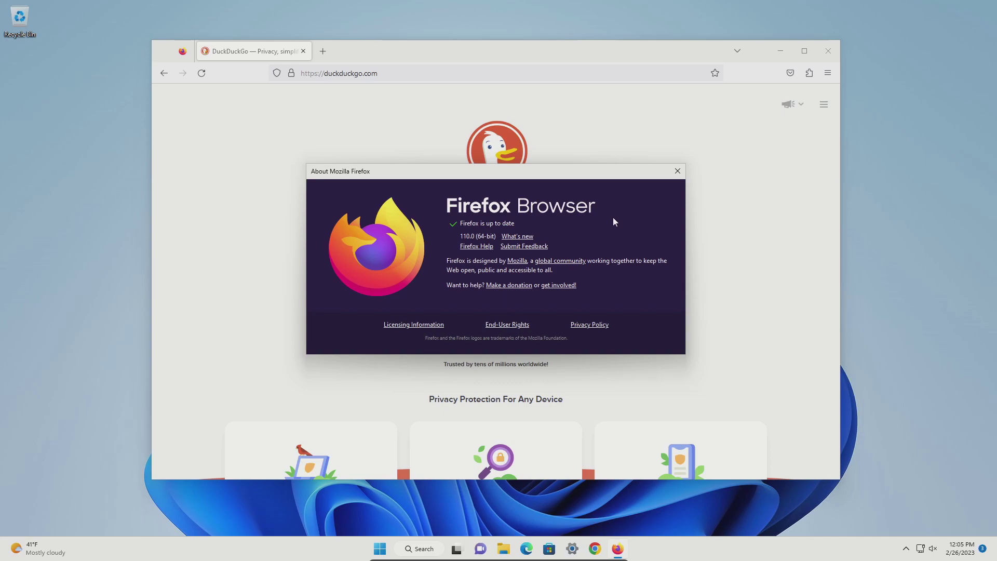
{"action": "left_click", "coordinate": [678, 171]}
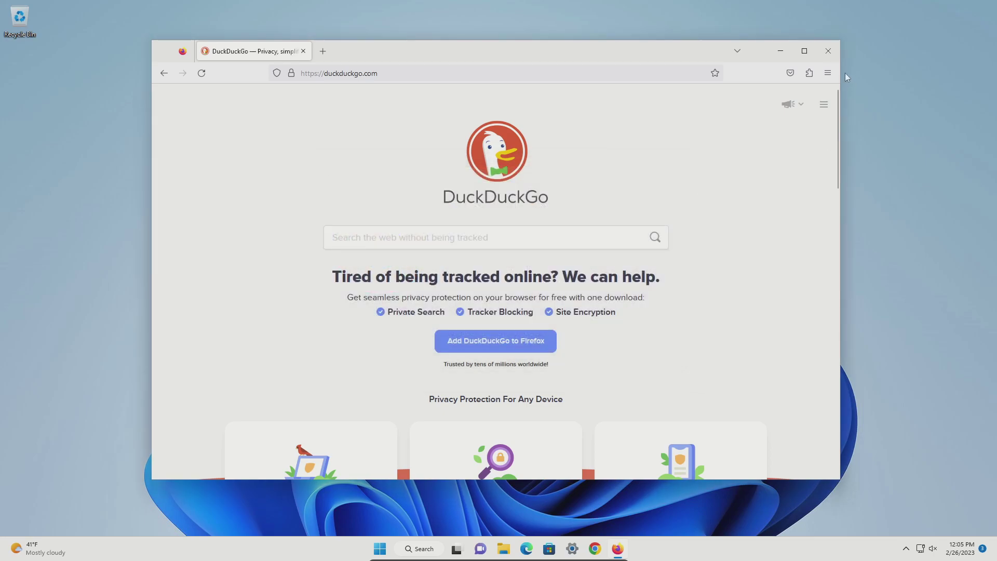
{"action": "left_click", "coordinate": [828, 74]}
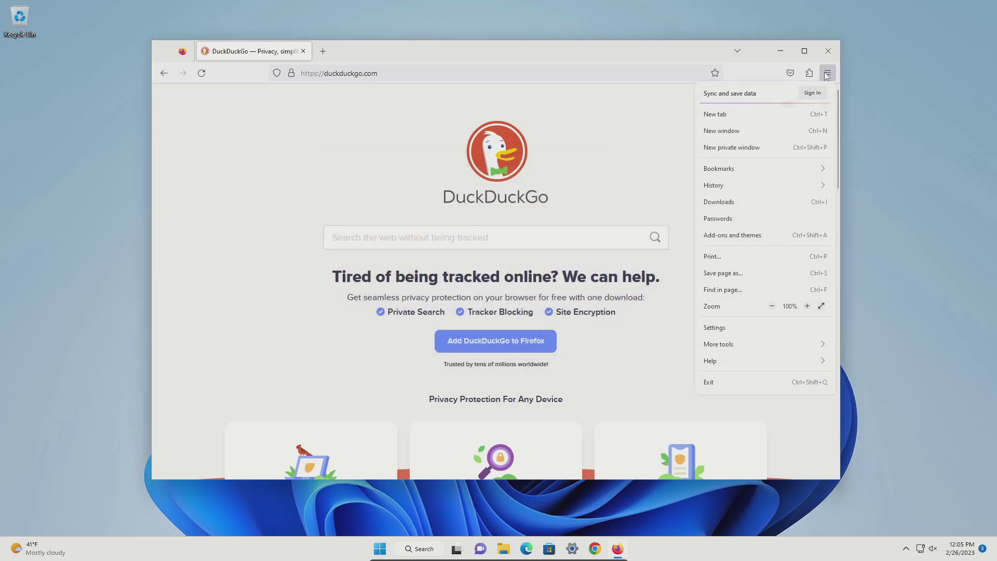
- Clear Firefox's history for Everything, including cookies, cache, active logins and form data
{"action": "left_click", "coordinate": [731, 184]}
{"action": "left_click", "coordinate": [732, 173]}
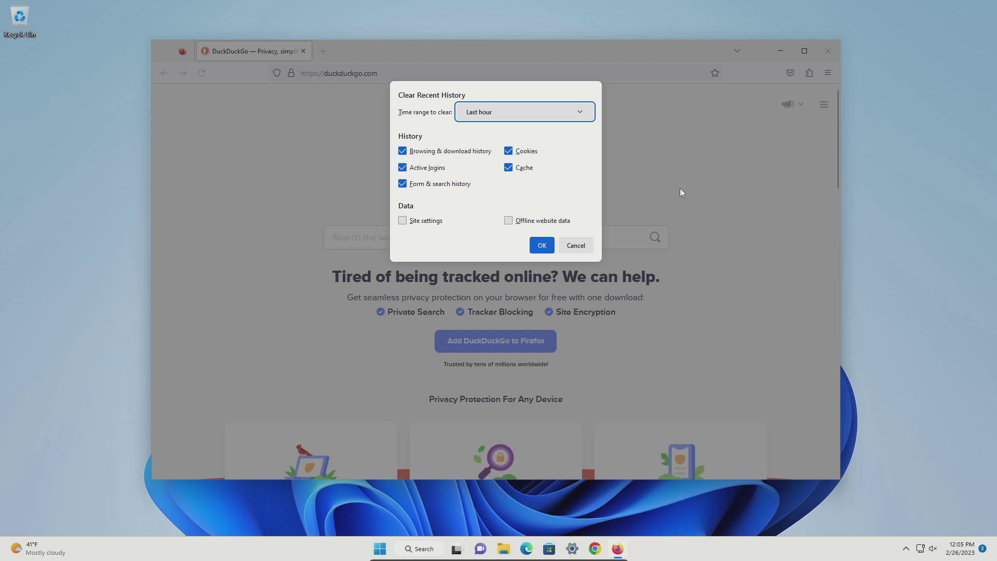
{"action": "left_click", "coordinate": [555, 117]}
{"action": "left_click", "coordinate": [489, 177]}
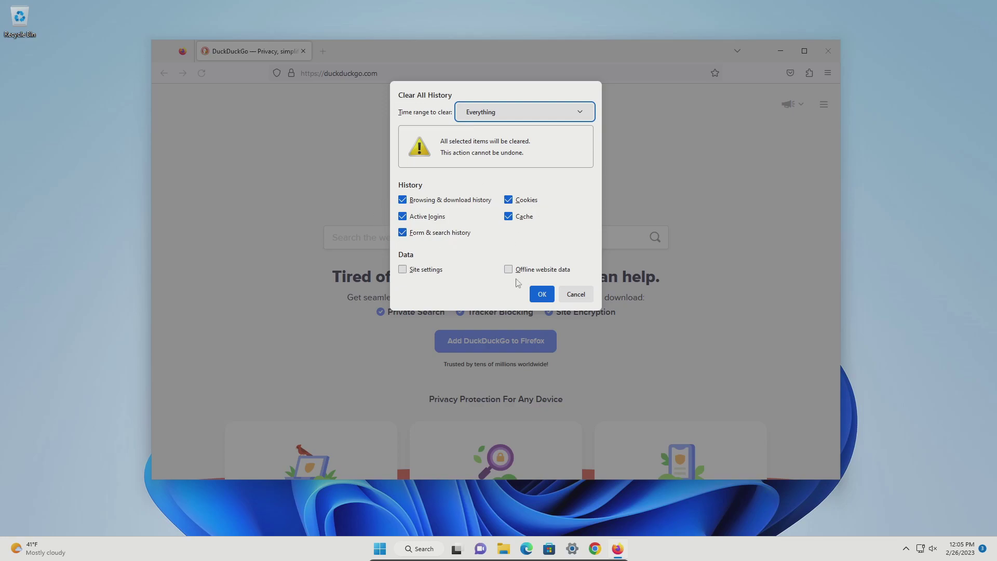
{"action": "left_click", "coordinate": [540, 295]}
{"action": "left_click", "coordinate": [827, 75]}
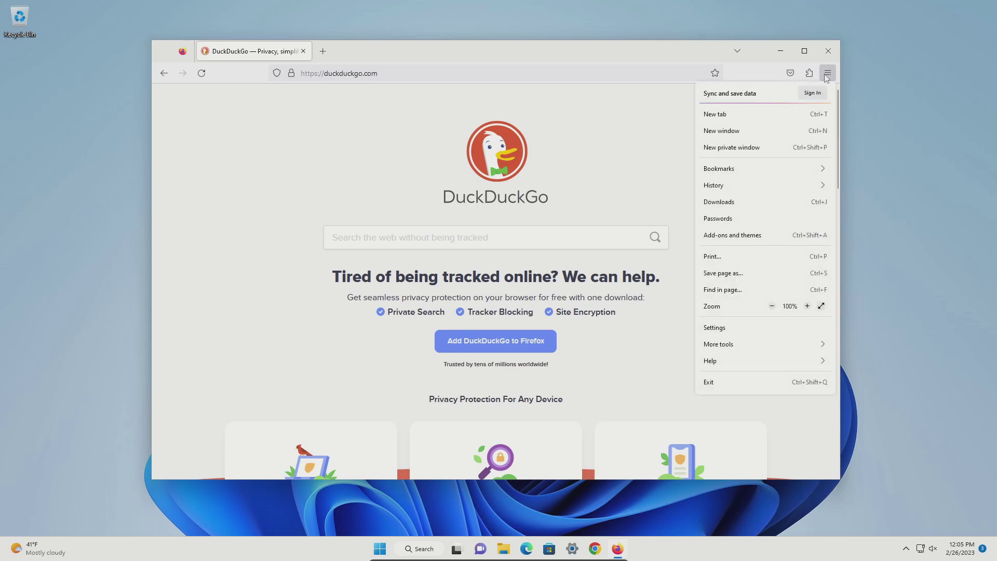
- Check Firefox's installed extensions for updates in the Add-ons Manager
{"action": "left_click", "coordinate": [747, 237]}
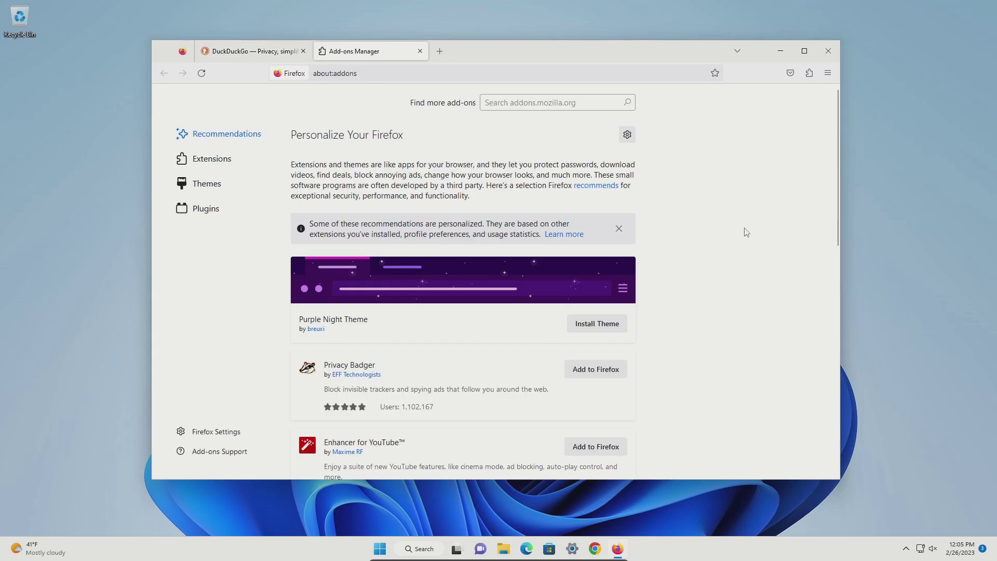
{"action": "left_click", "coordinate": [221, 162]}
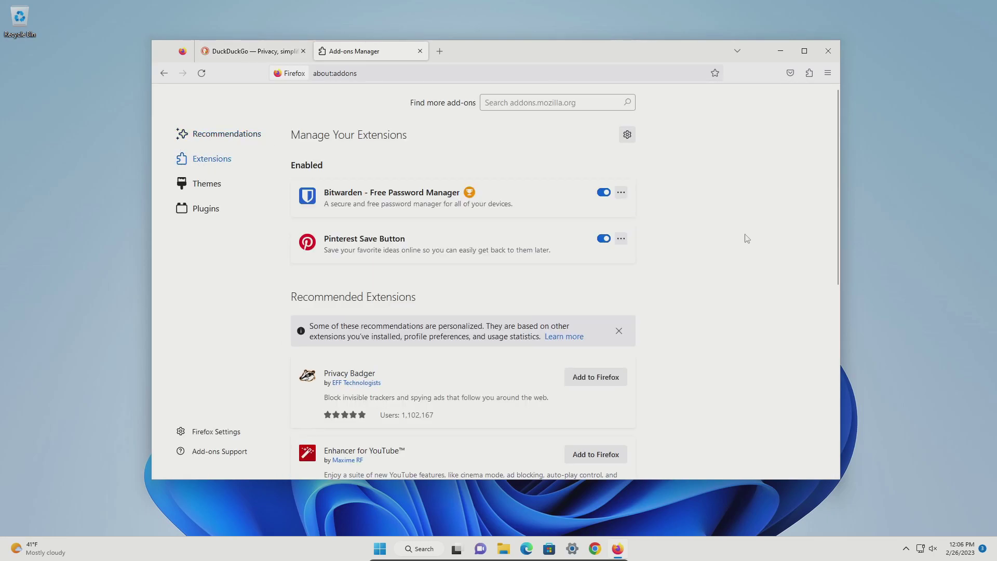
{"action": "left_click", "coordinate": [627, 136]}
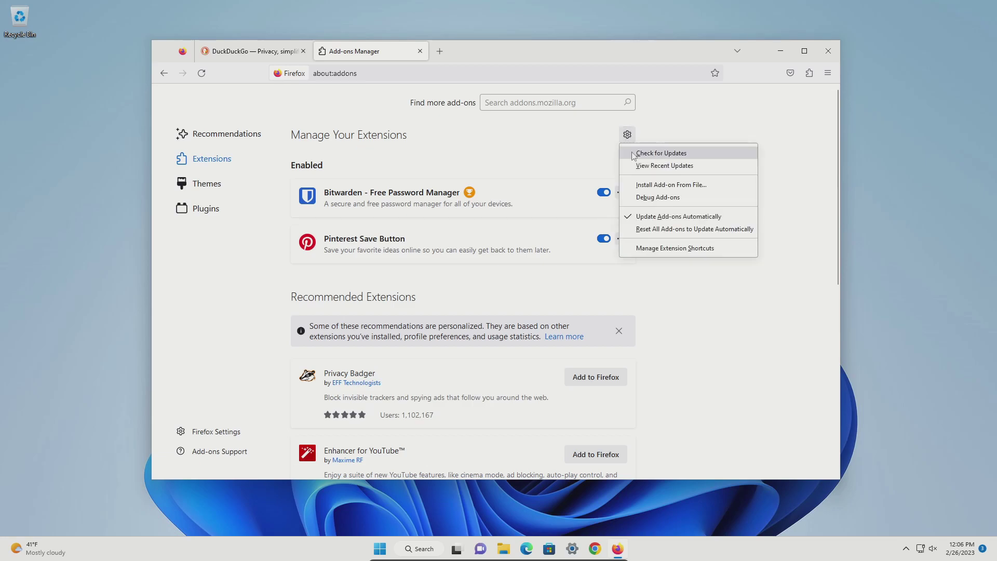
{"action": "left_click", "coordinate": [670, 155]}
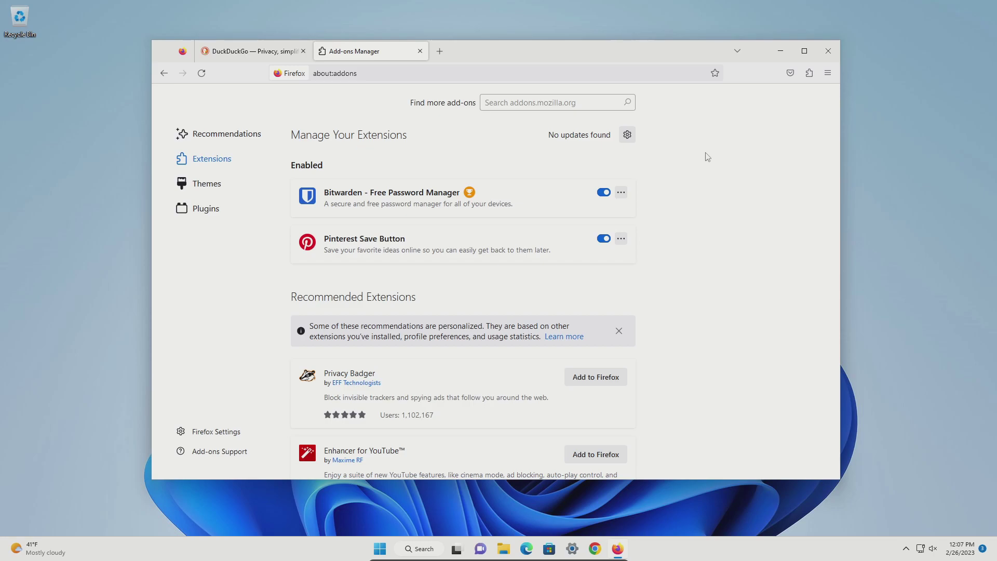
- Remove the Pinterest Save Button extension and disable Bitwarden
{"action": "left_click", "coordinate": [622, 238]}
{"action": "left_click", "coordinate": [632, 255]}
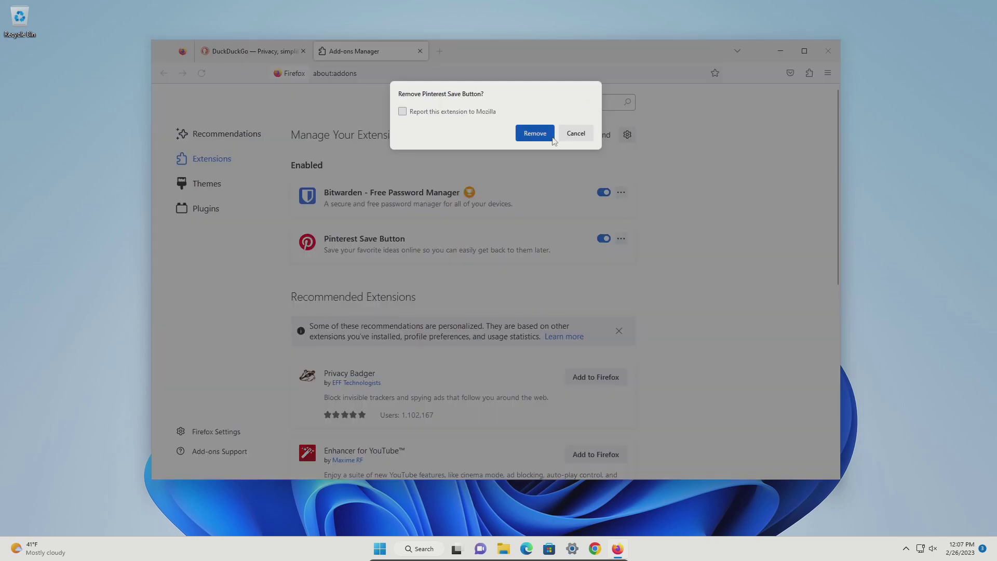
{"action": "key", "text": "Return"}
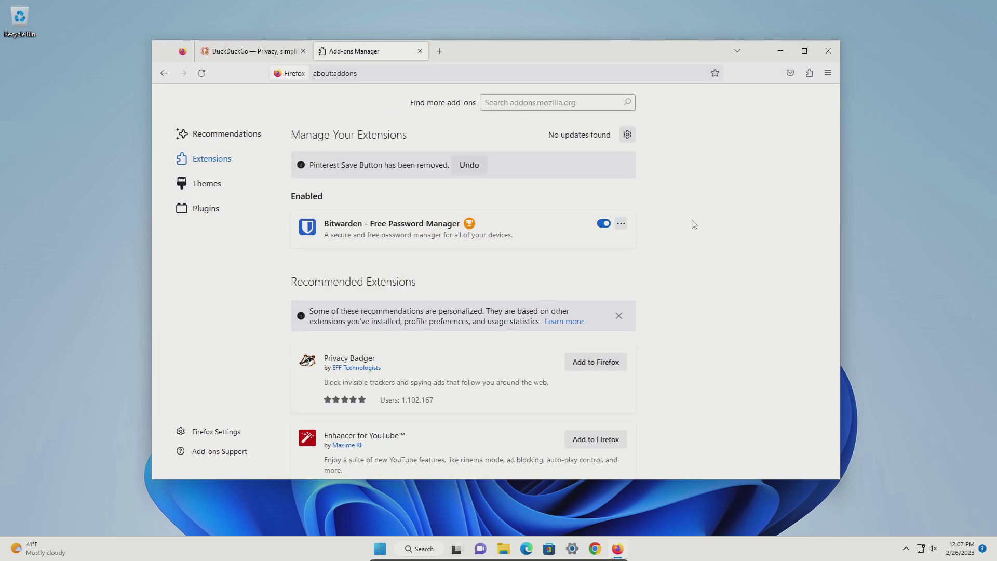
{"action": "left_click", "coordinate": [604, 224]}
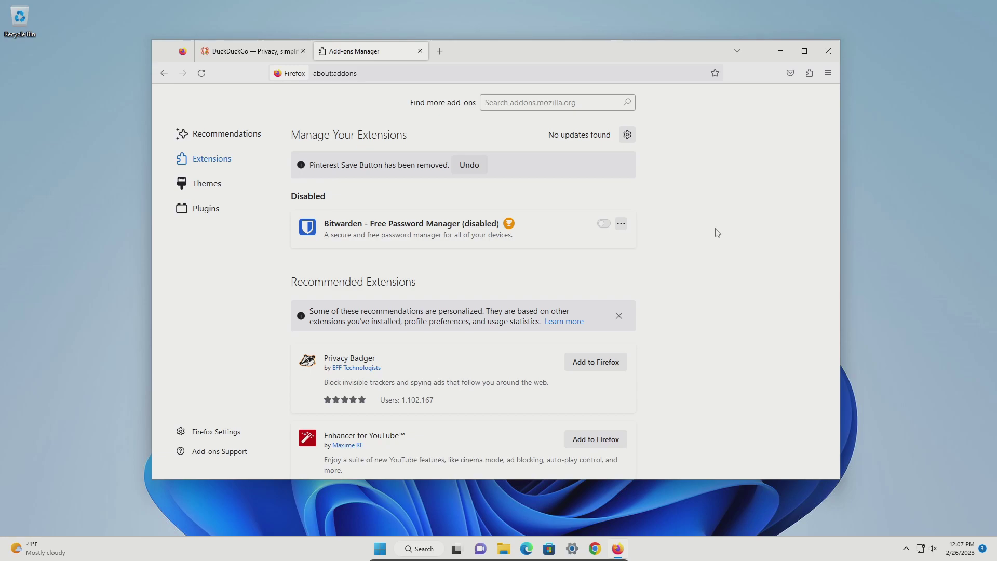
{"action": "left_click", "coordinate": [826, 75]}
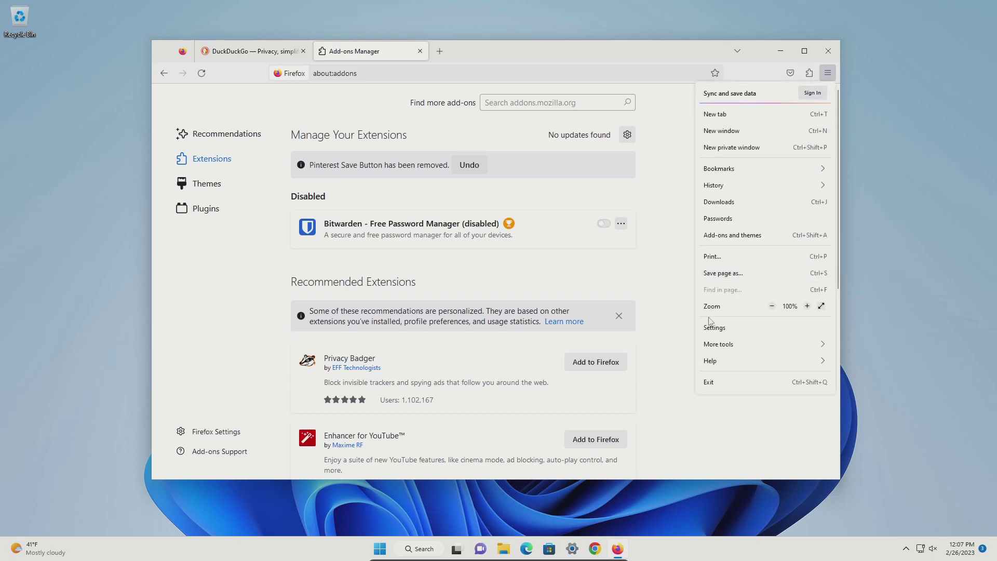
- Review Firefox's homepage and new tab options, leaving them unchanged
{"action": "left_click", "coordinate": [739, 330]}
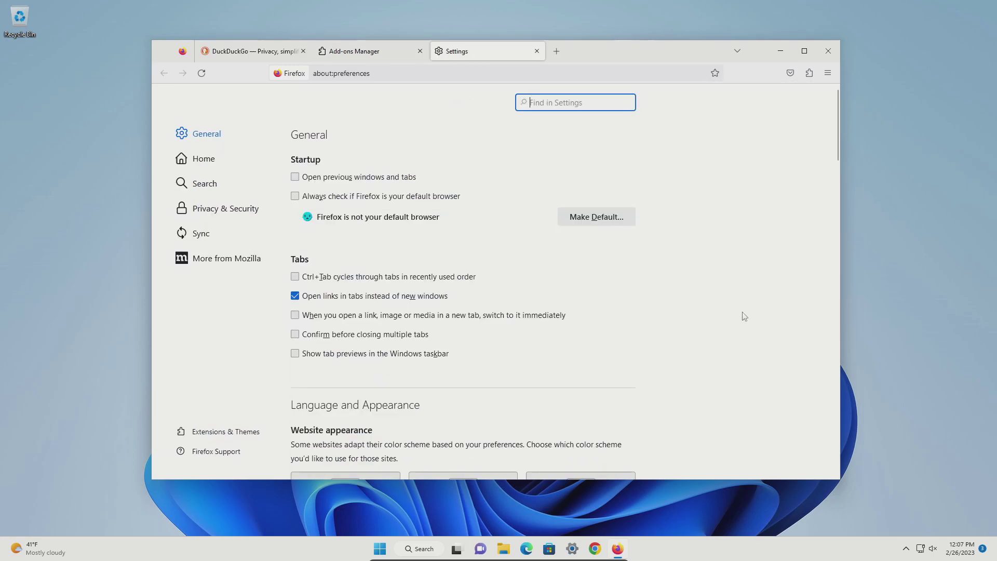
{"action": "left_click", "coordinate": [266, 157]}
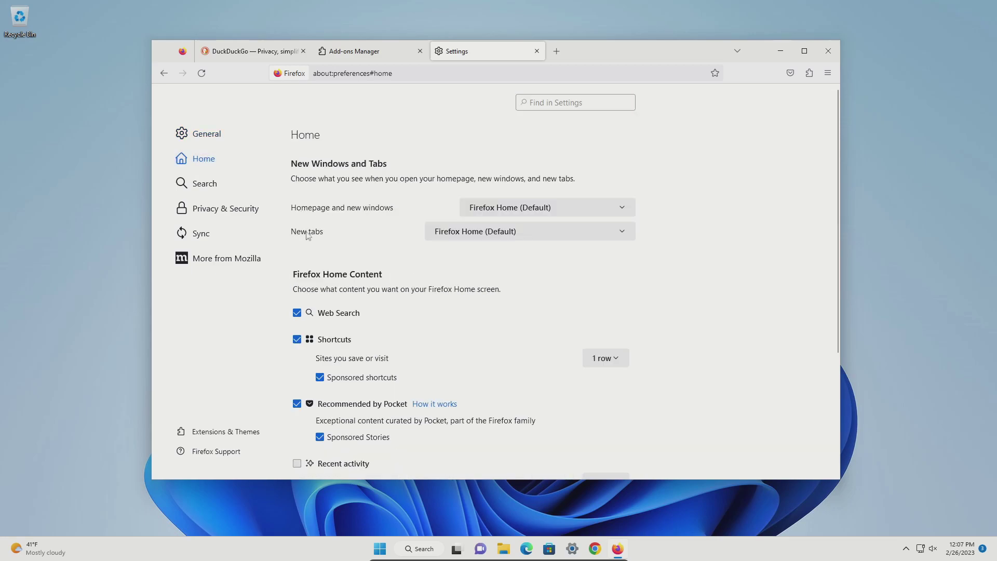
{"action": "left_click", "coordinate": [537, 208]}
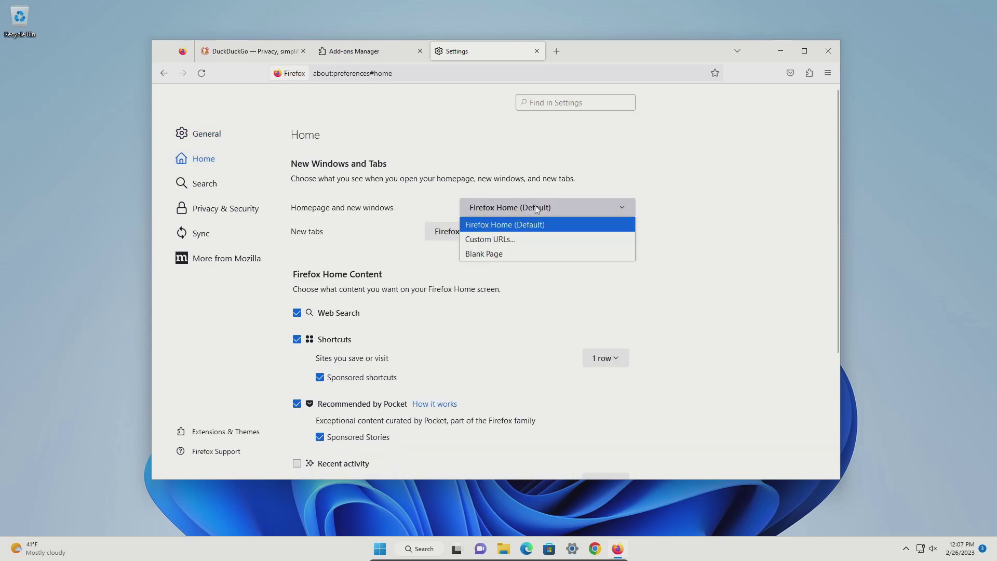
{"action": "left_click", "coordinate": [525, 227]}
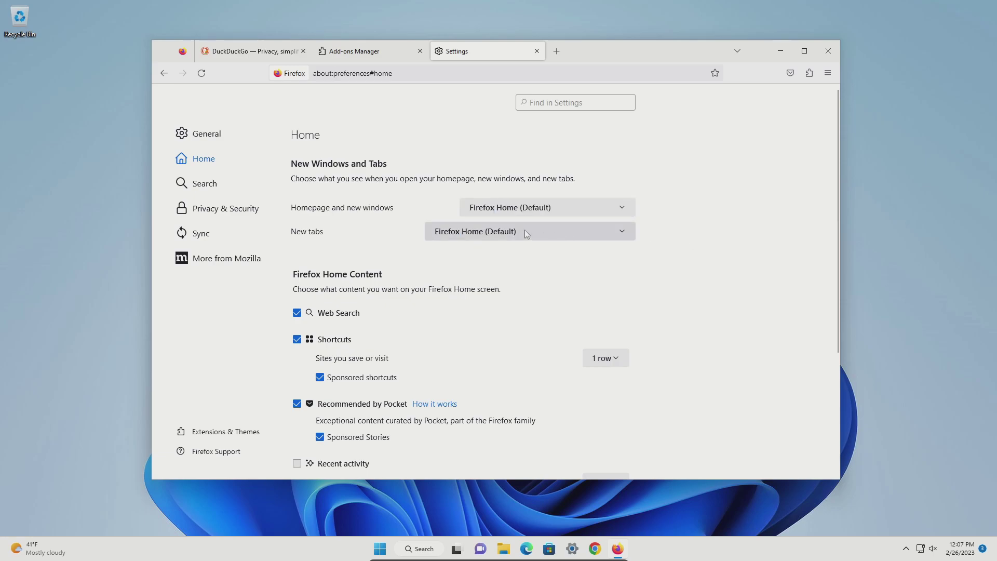
{"action": "left_click", "coordinate": [525, 230]}
{"action": "left_click", "coordinate": [701, 232]}
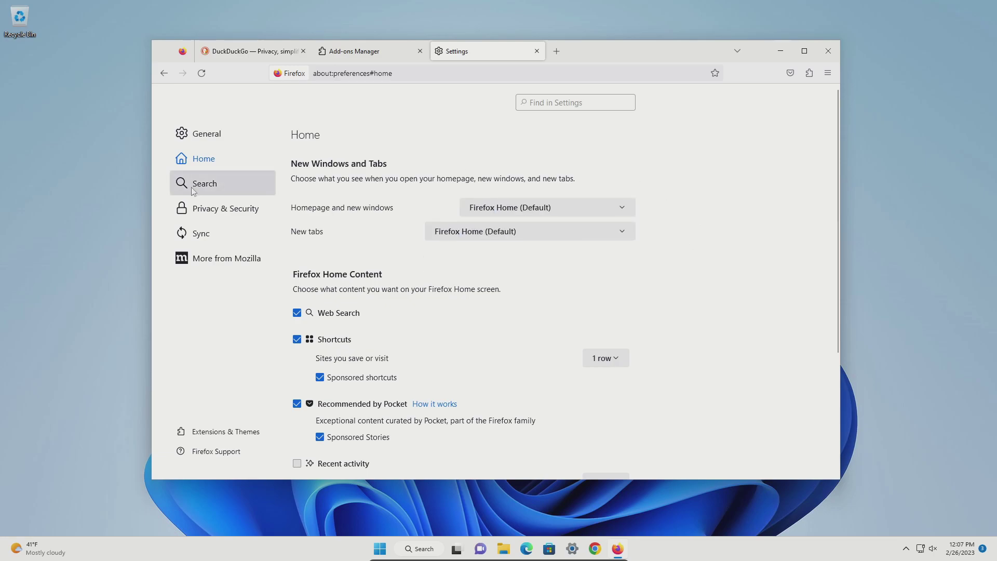
- Make DuckDuckGo Firefox's default search engine and select the Wikipedia (en) search shortcut
{"action": "left_click", "coordinate": [209, 185]}
{"action": "left_click", "coordinate": [338, 309]}
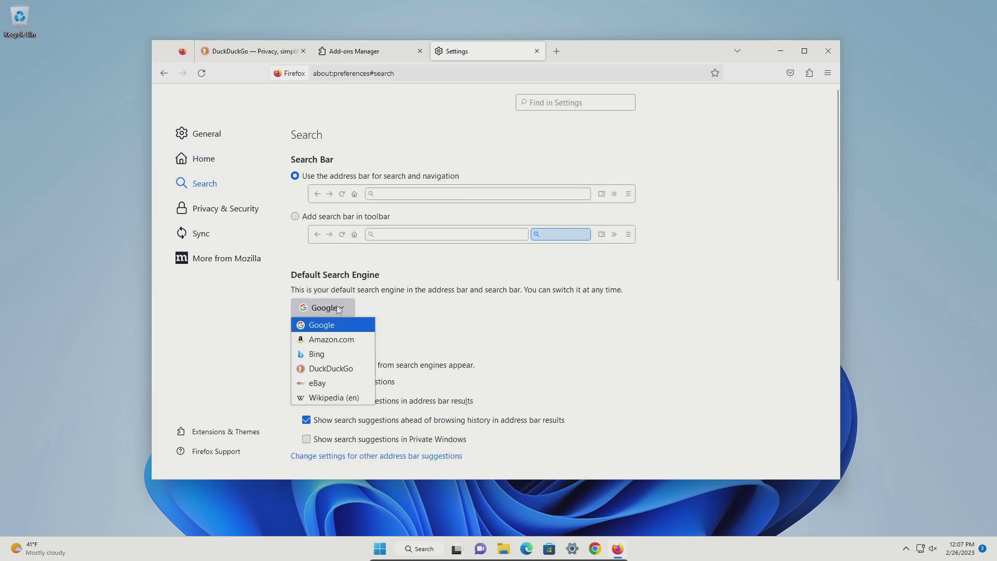
{"action": "left_click", "coordinate": [331, 369]}
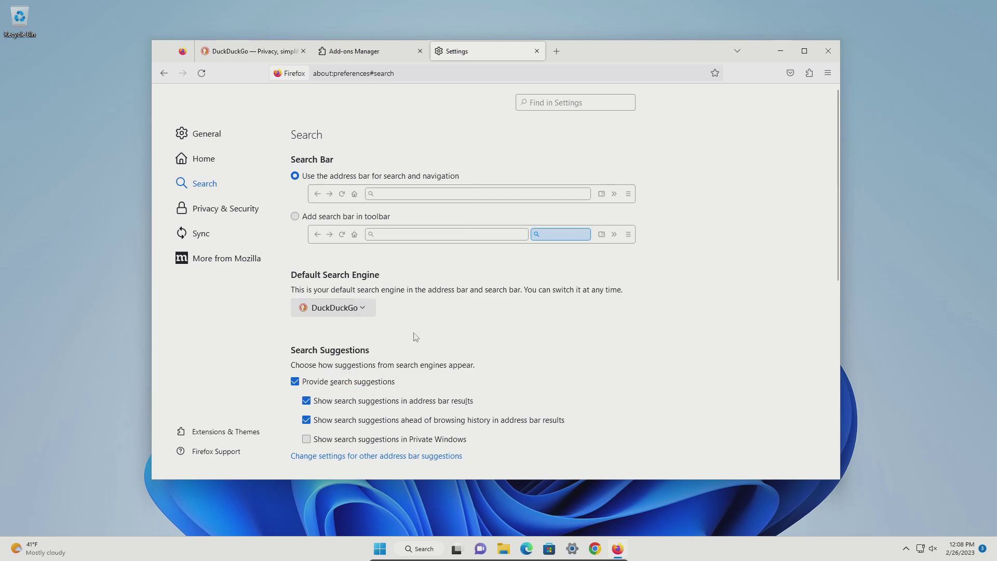
{"action": "scroll", "coordinate": [415, 337], "scroll_direction": "down", "scroll_amount": 6}
{"action": "left_click", "coordinate": [417, 343]}
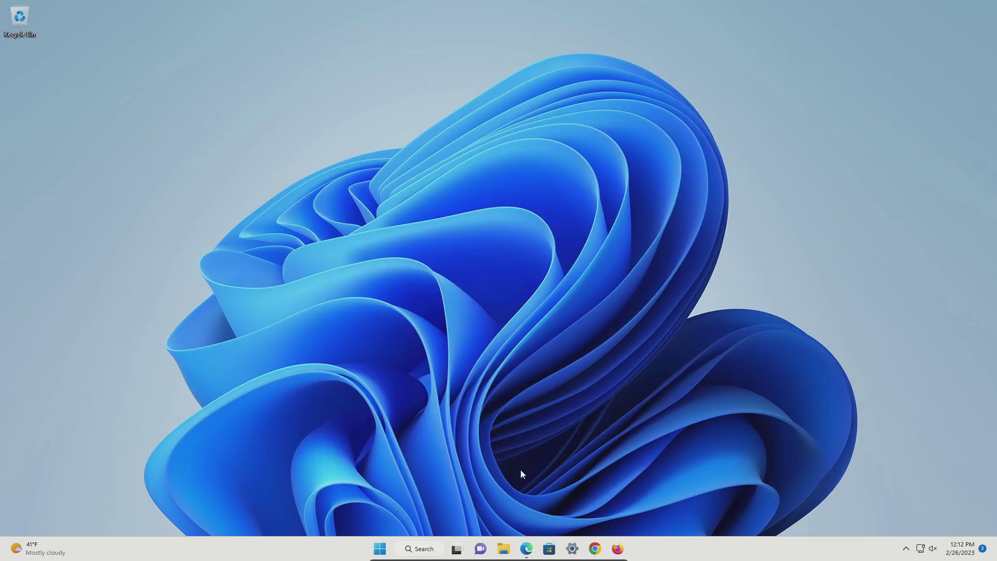
- Update Microsoft Edge to version 110.0.1587.57 from its About page and restart it
{"action": "left_click", "coordinate": [526, 550]}
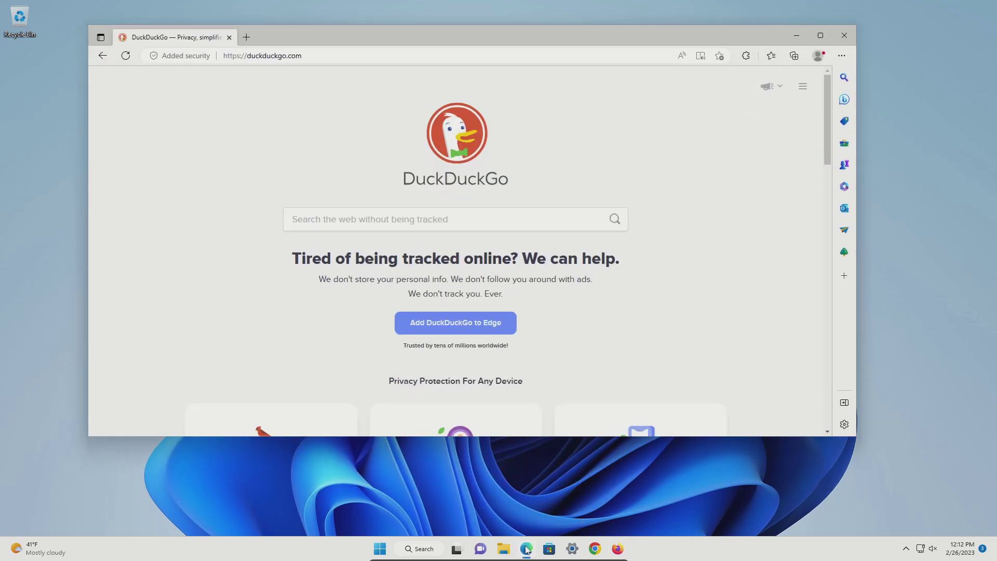
{"action": "left_click", "coordinate": [842, 56]}
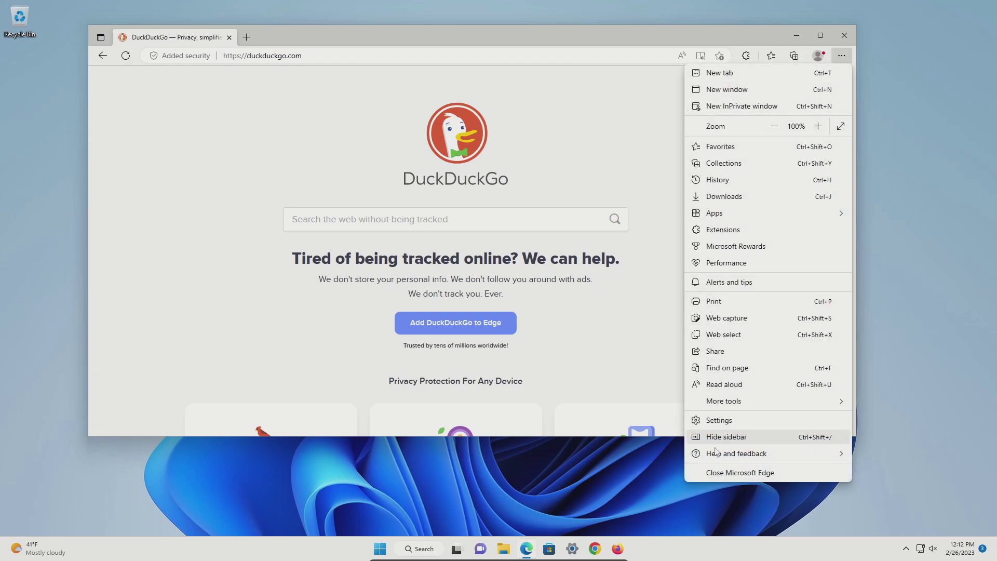
{"action": "mouse_move", "coordinate": [729, 457]}
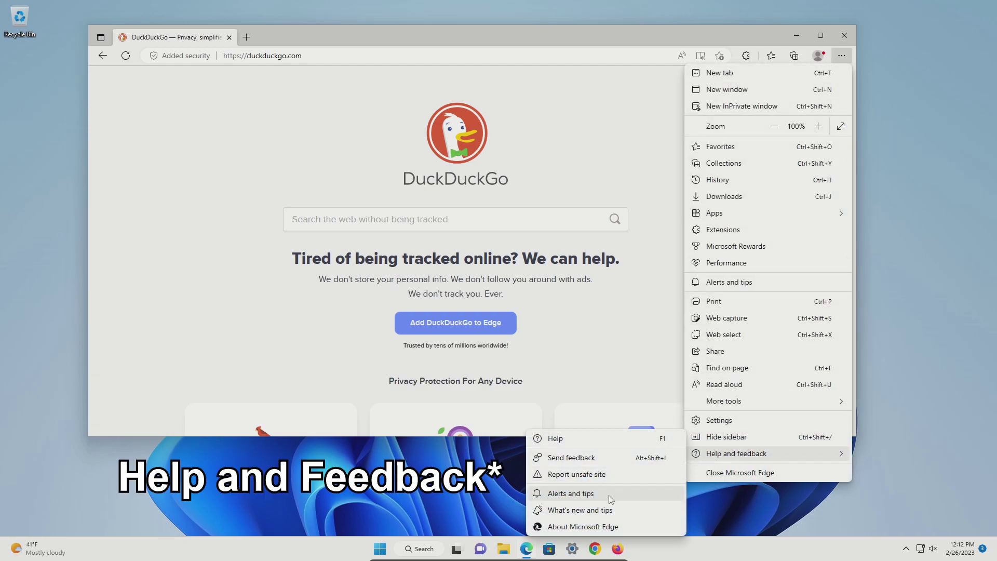
{"action": "left_click", "coordinate": [580, 528]}
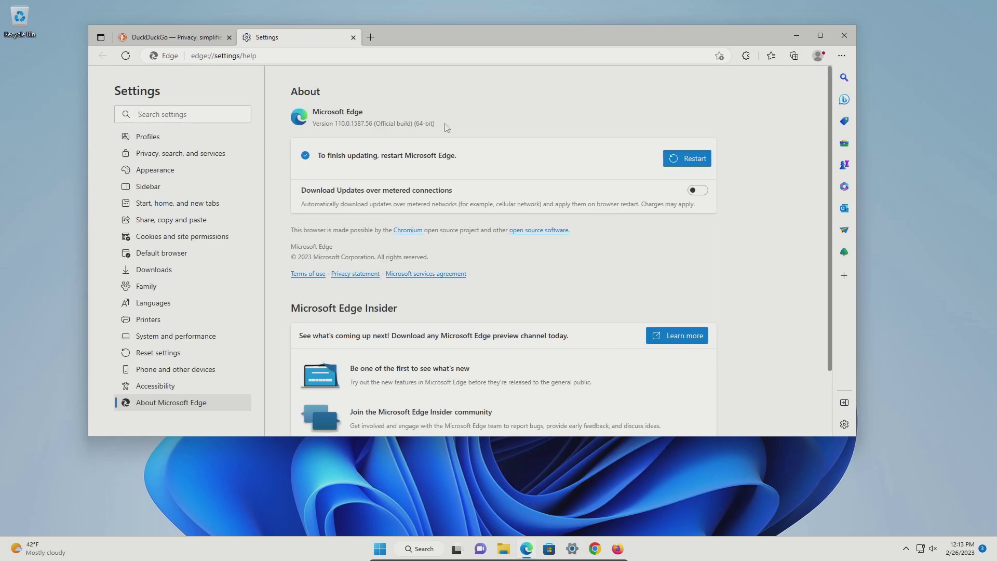
{"action": "left_click", "coordinate": [681, 163]}
- Clear Edge's browsing history, download history, cookies and cached files with time range All time
{"action": "left_click", "coordinate": [842, 56]}
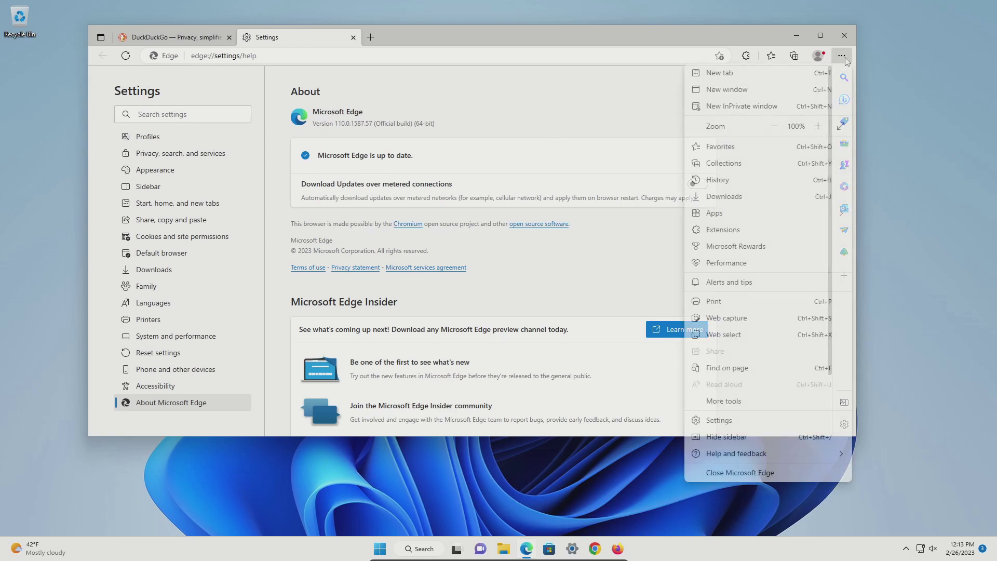
{"action": "left_click", "coordinate": [717, 181]}
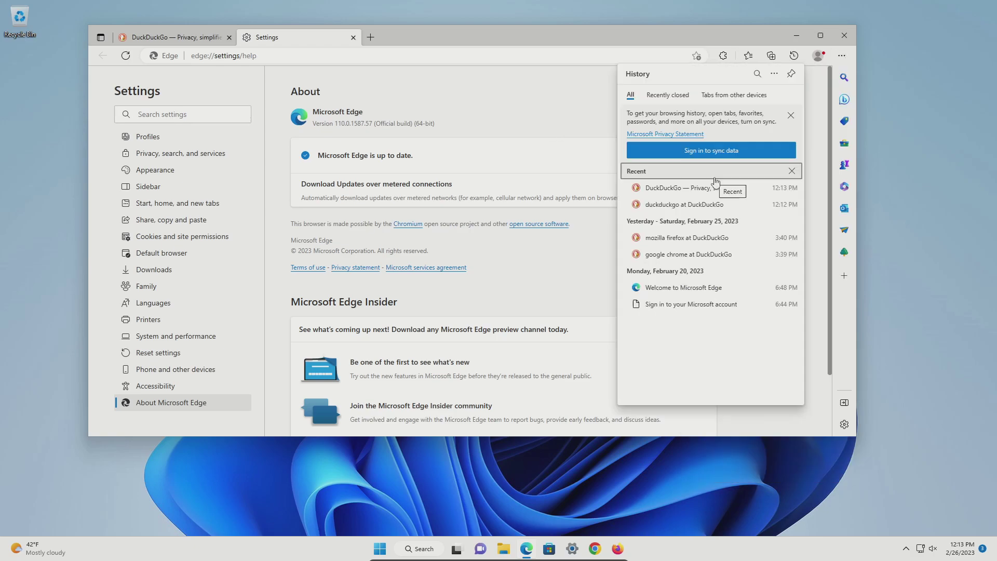
{"action": "left_click", "coordinate": [775, 76]}
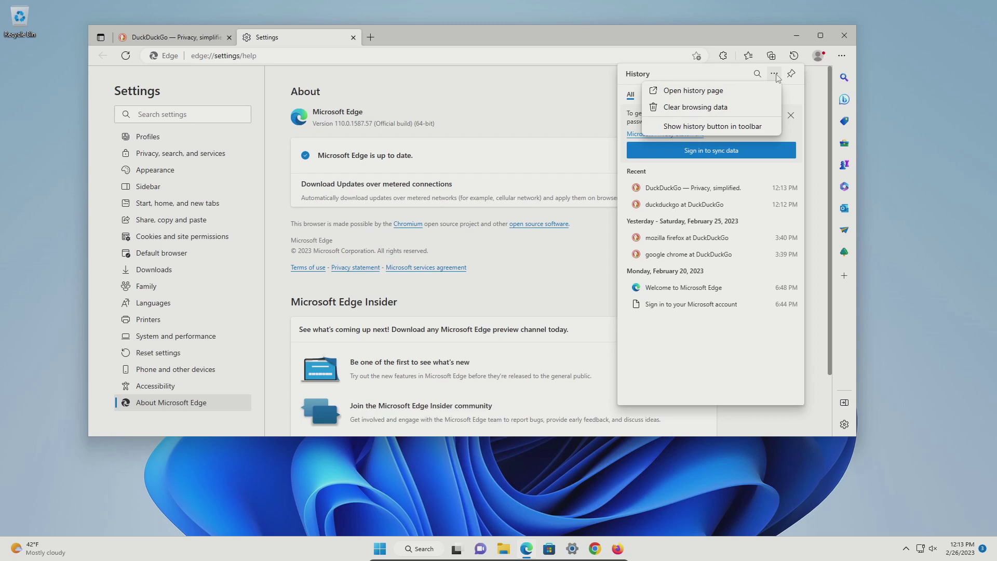
{"action": "left_click", "coordinate": [705, 109]}
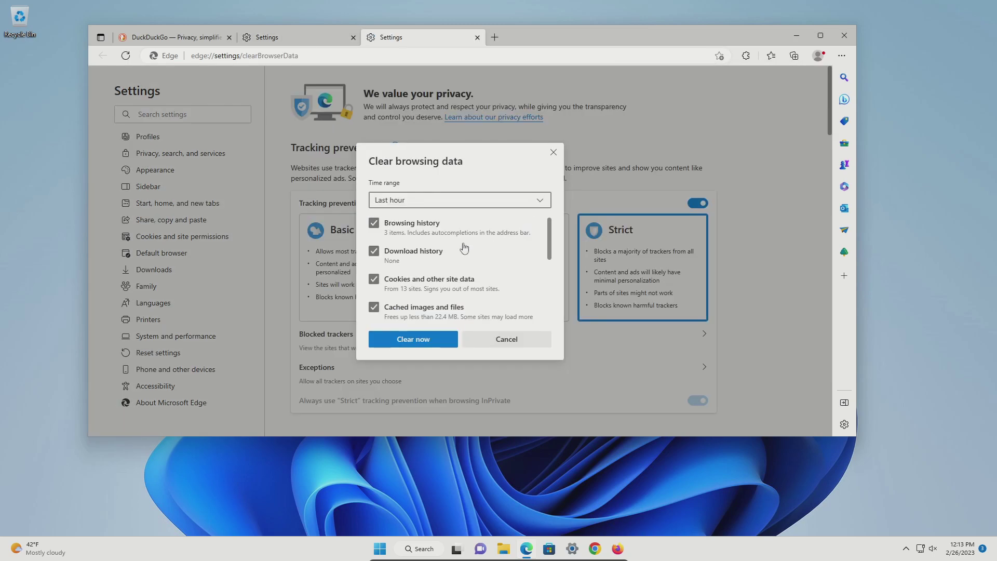
{"action": "scroll", "coordinate": [463, 248], "scroll_direction": "down", "scroll_amount": 5}
{"action": "scroll", "coordinate": [464, 250], "scroll_direction": "up", "scroll_amount": 5}
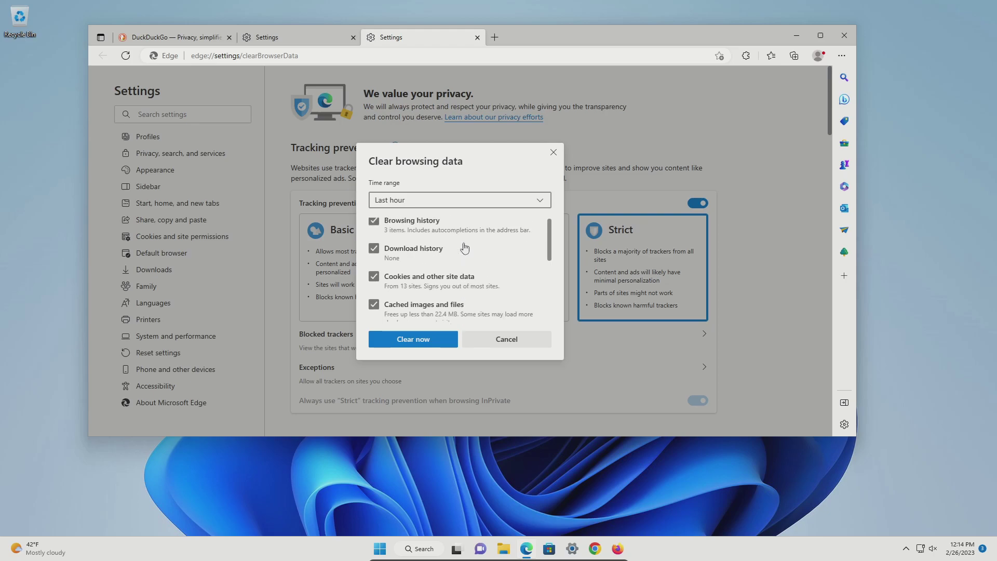
{"action": "left_click", "coordinate": [430, 200]}
{"action": "left_click", "coordinate": [398, 281]}
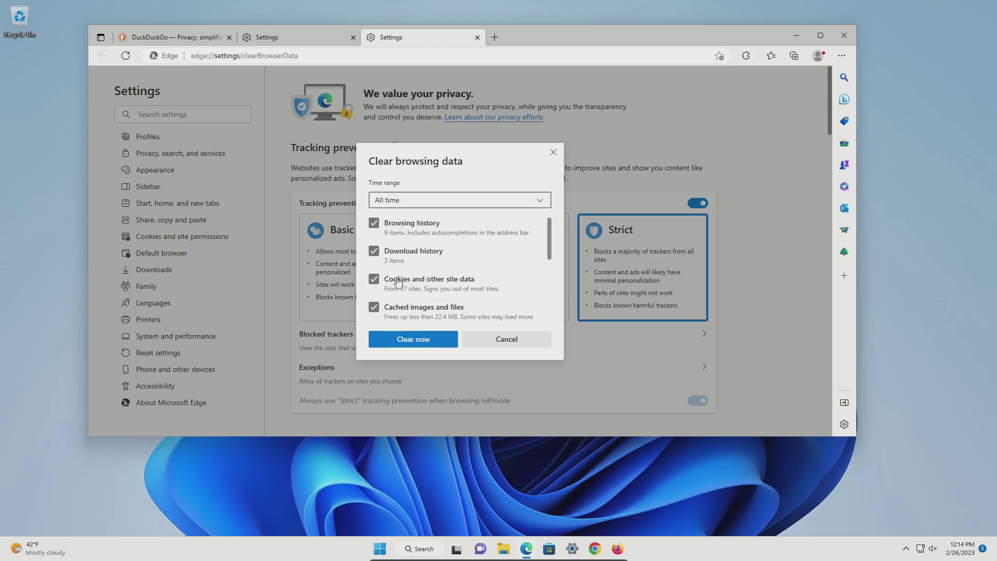
{"action": "left_click", "coordinate": [405, 344]}
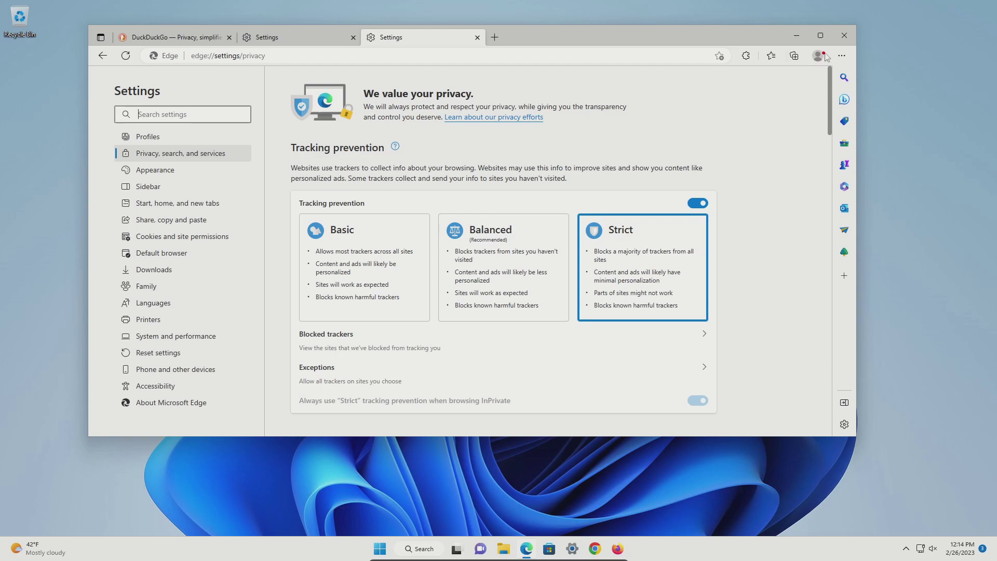
{"action": "left_click", "coordinate": [842, 56]}
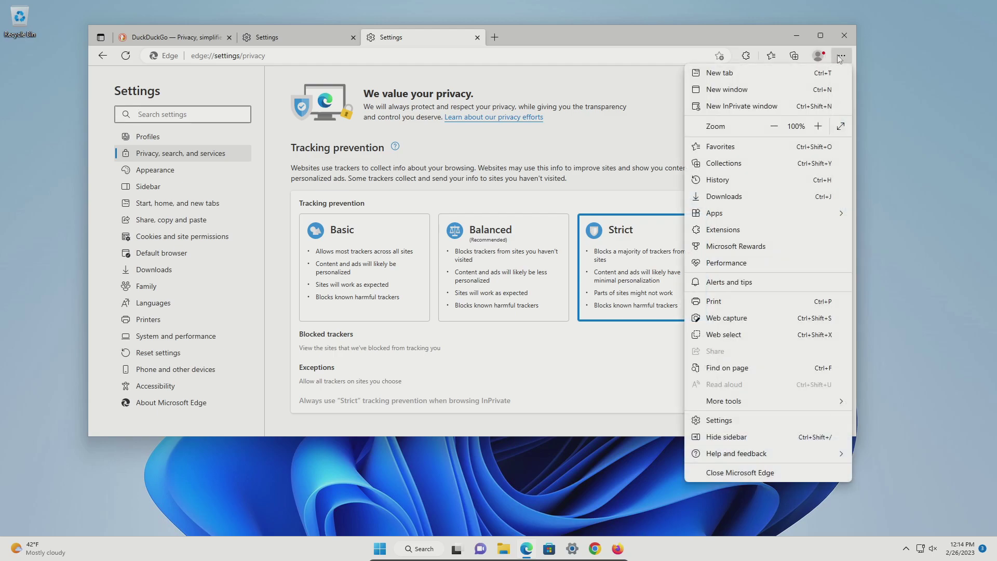
- Enable Developer mode on Edge's extensions page and update all extensions
{"action": "left_click", "coordinate": [730, 234]}
{"action": "left_click", "coordinate": [646, 133]}
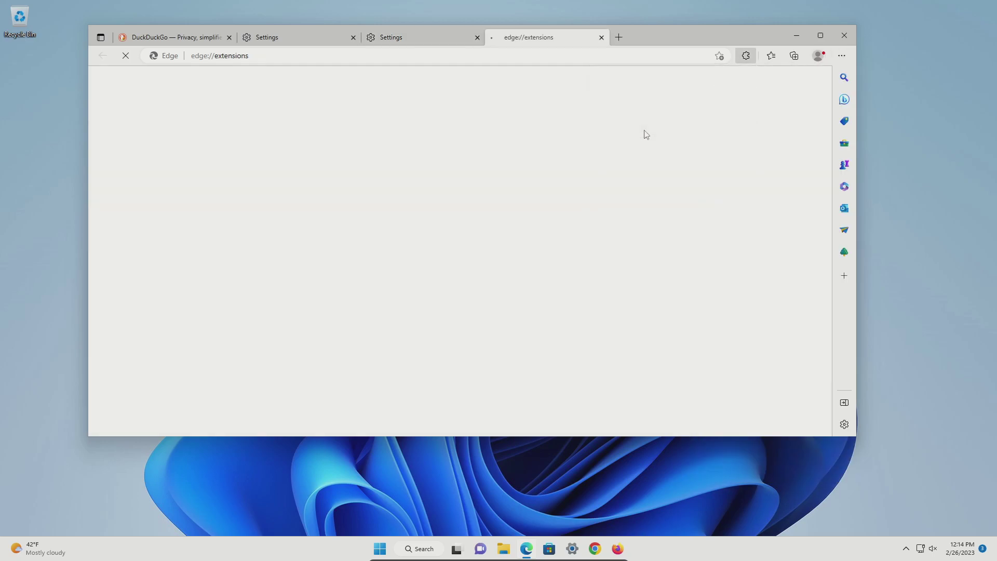
{"action": "left_click", "coordinate": [241, 274]}
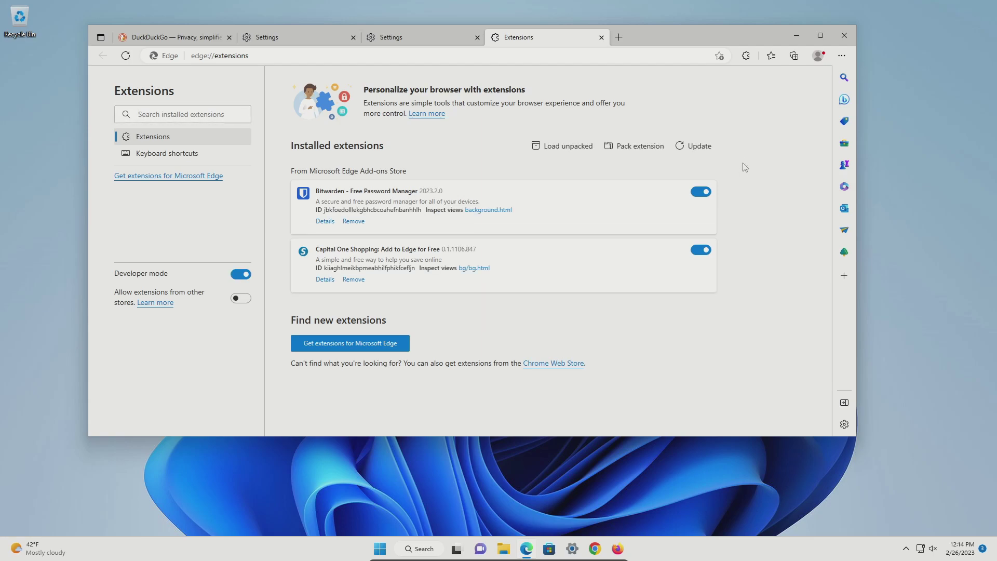
{"action": "left_click", "coordinate": [693, 146]}
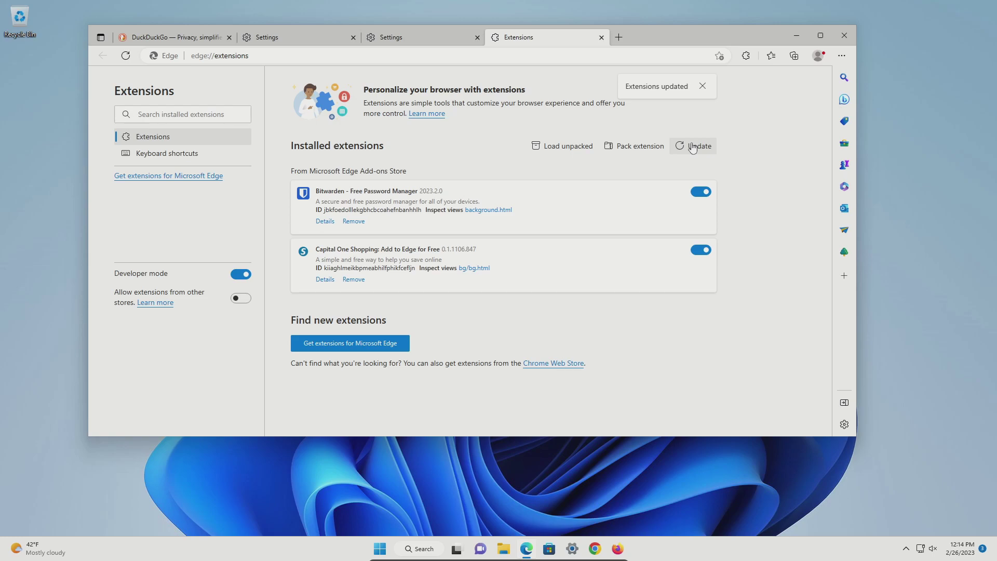
- Remove the Capital One Shopping extension and switch off Bitwarden
{"action": "left_click", "coordinate": [354, 279]}
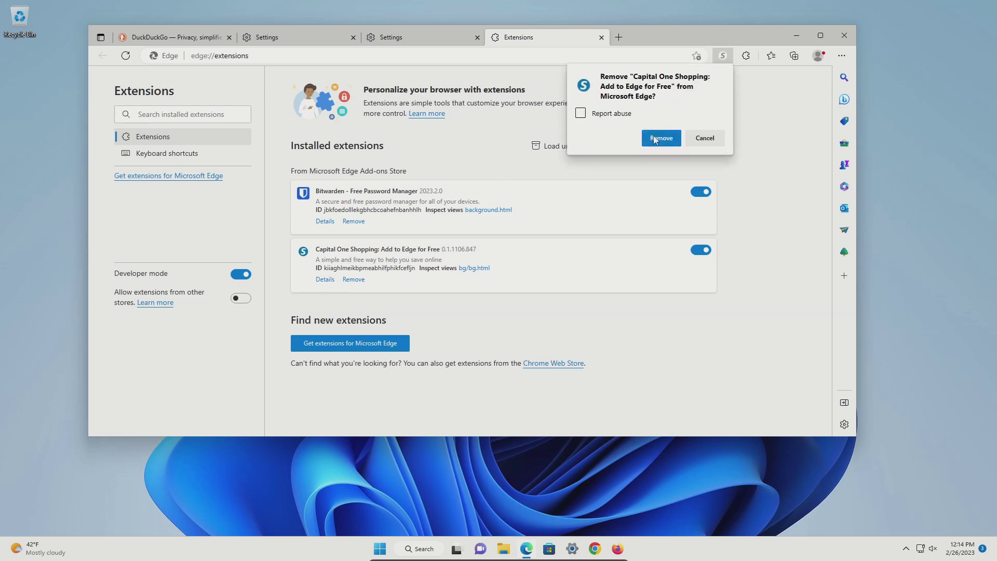
{"action": "left_click", "coordinate": [655, 139]}
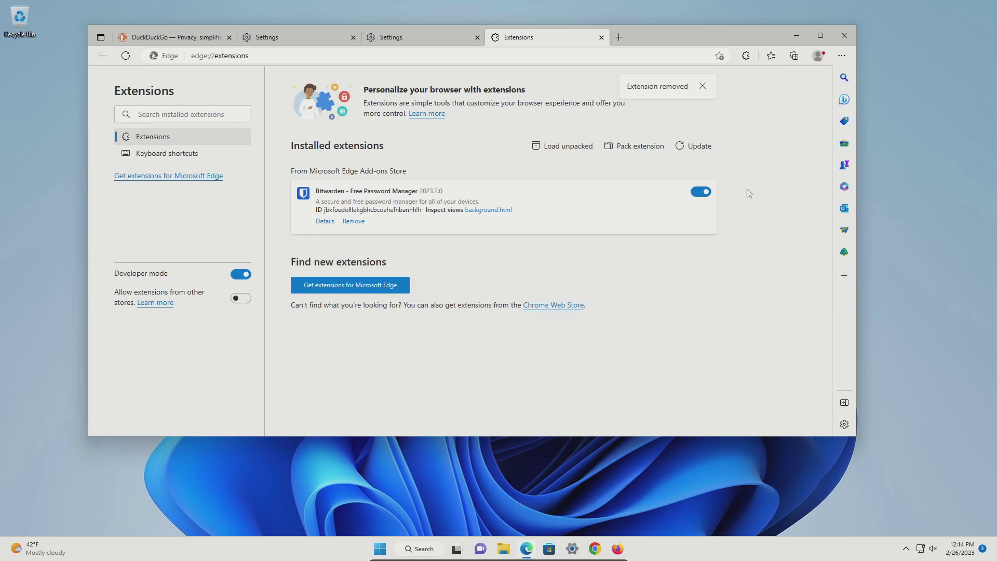
{"action": "left_click", "coordinate": [702, 194]}
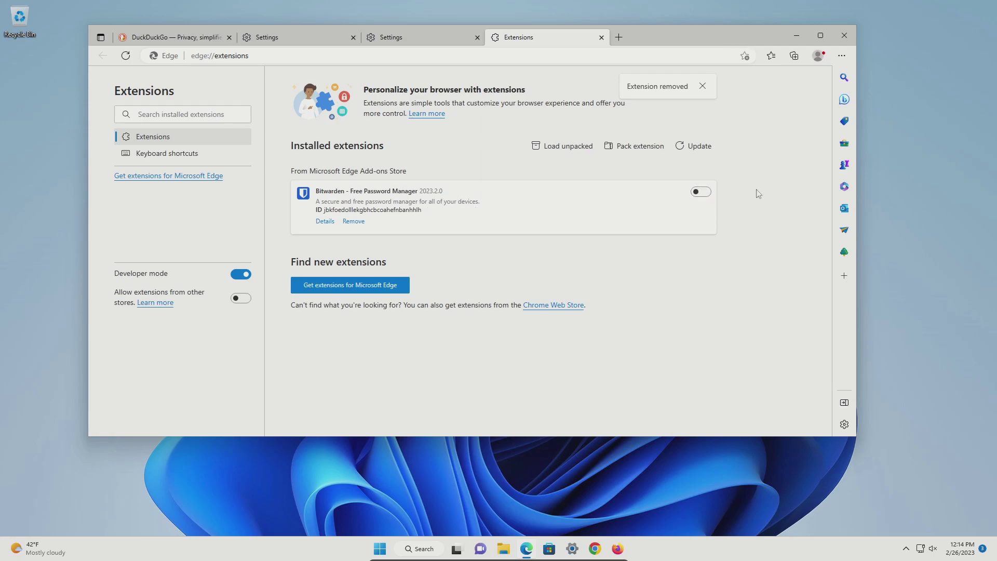
{"action": "left_click", "coordinate": [842, 56]}
- Set Edge's home button to open a custom URL instead of the New Tab page
{"action": "left_click", "coordinate": [717, 419]}
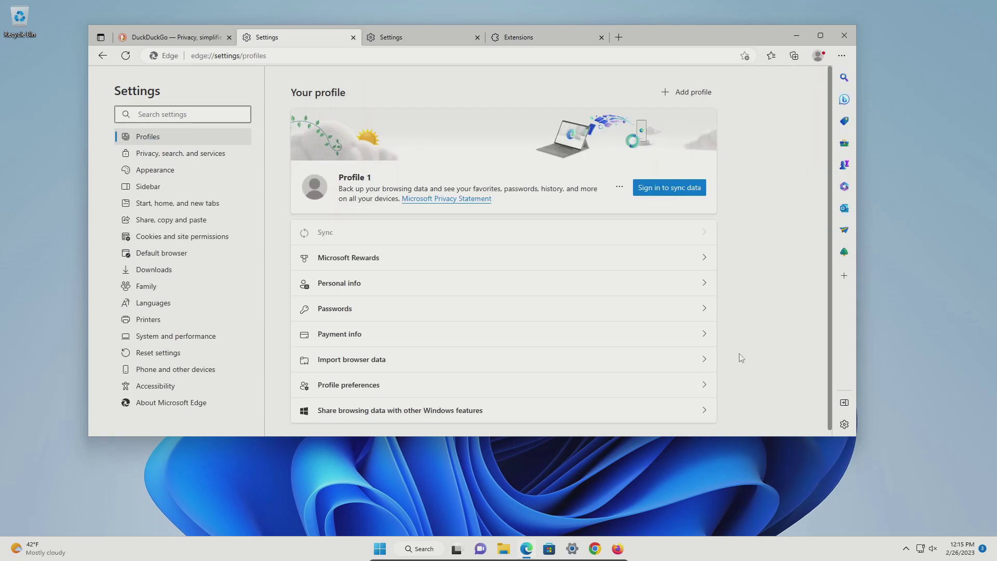
{"action": "left_click", "coordinate": [188, 207]}
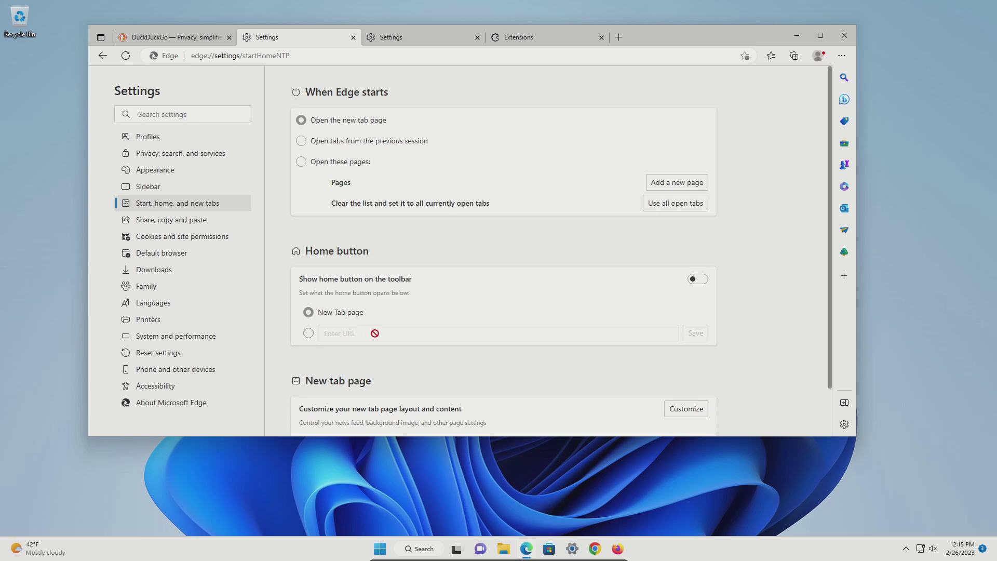
{"action": "left_click", "coordinate": [309, 333]}
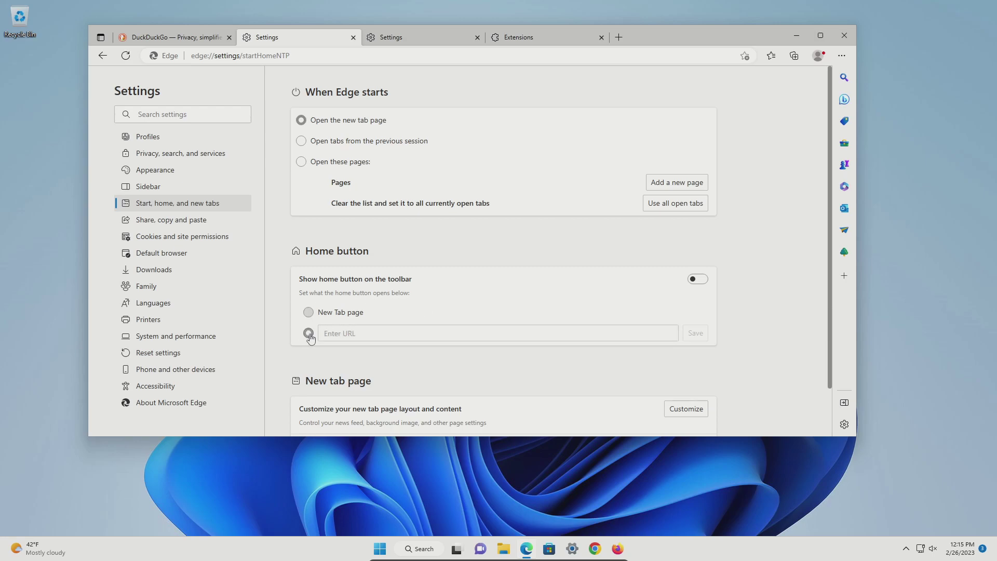
{"action": "left_click", "coordinate": [350, 333]}
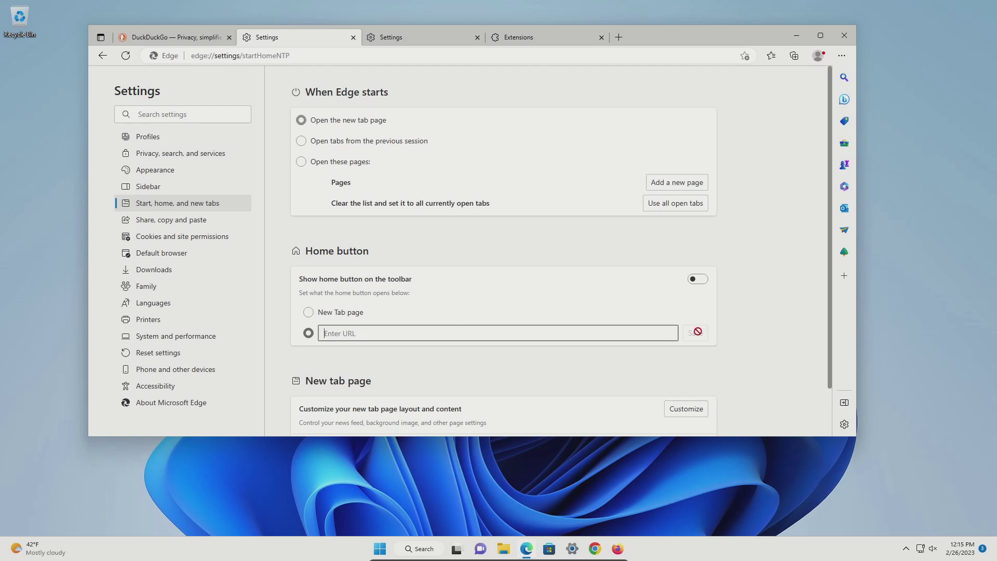
{"action": "left_click", "coordinate": [182, 158]}
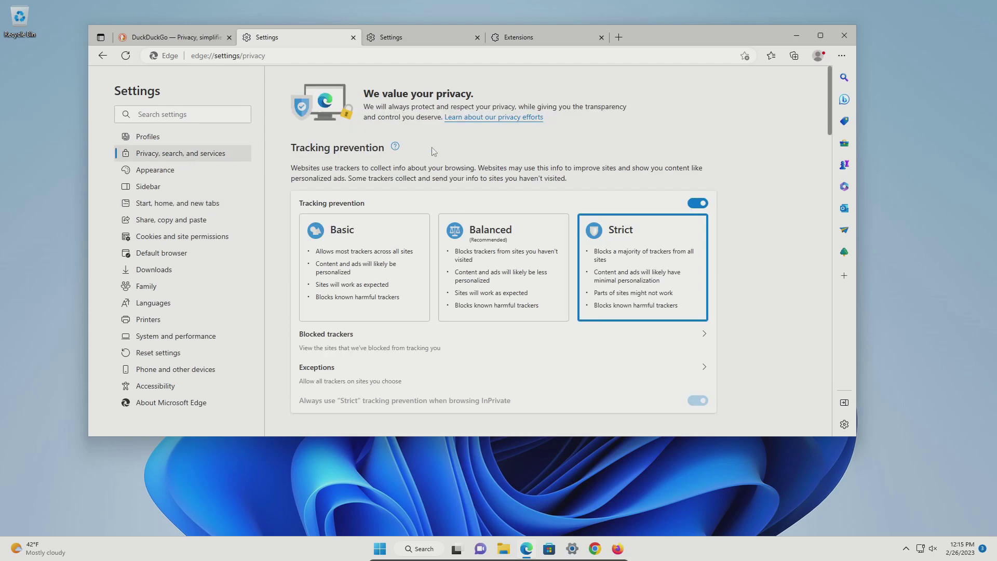
- Keep DuckDuckGo as the address bar search engine and remove Yahoo! from the engine list
{"action": "scroll", "coordinate": [435, 198], "scroll_direction": "down", "scroll_amount": 20}
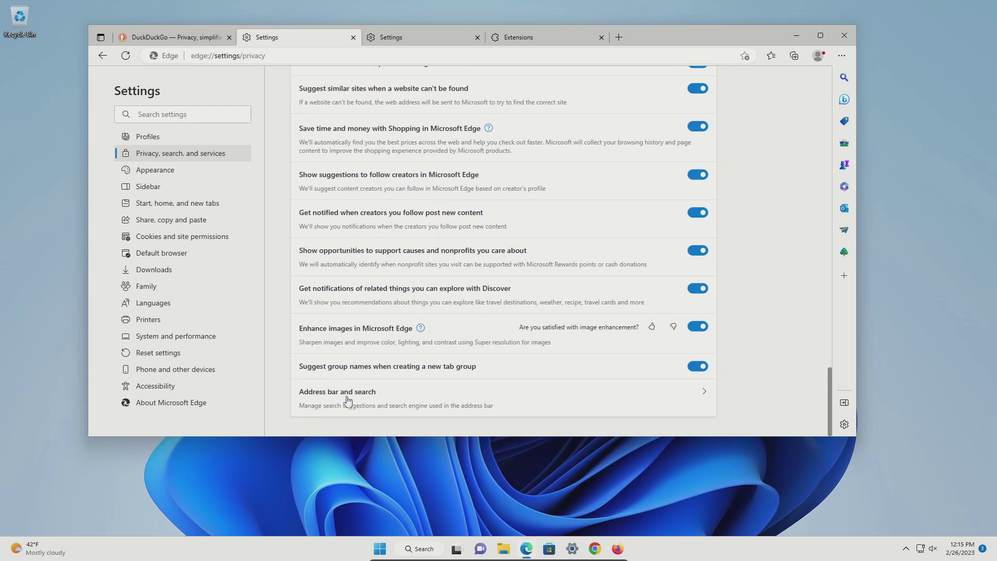
{"action": "left_click", "coordinate": [377, 399]}
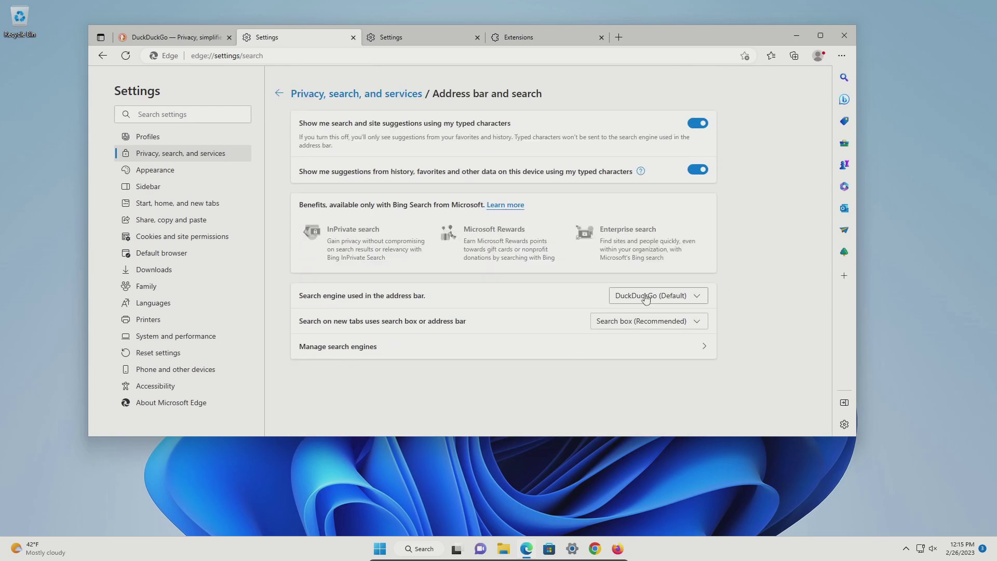
{"action": "left_click", "coordinate": [640, 299]}
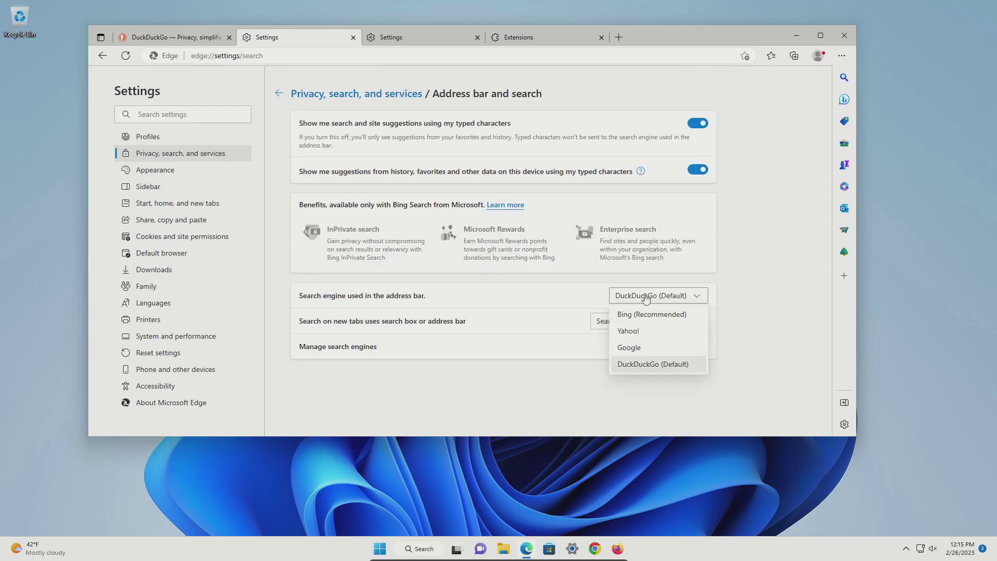
{"action": "left_click", "coordinate": [722, 297]}
{"action": "left_click", "coordinate": [357, 351]}
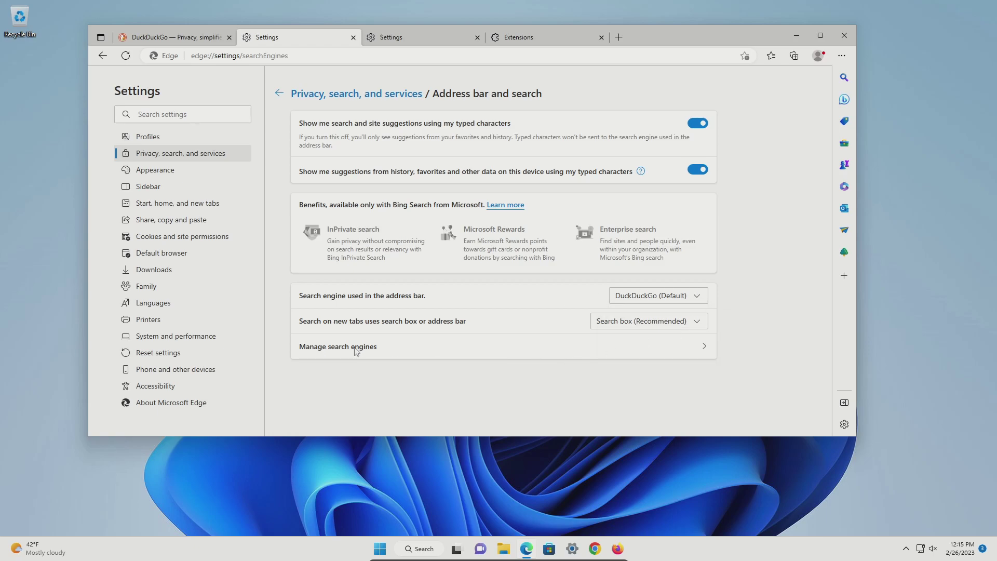
{"action": "left_click", "coordinate": [706, 205]}
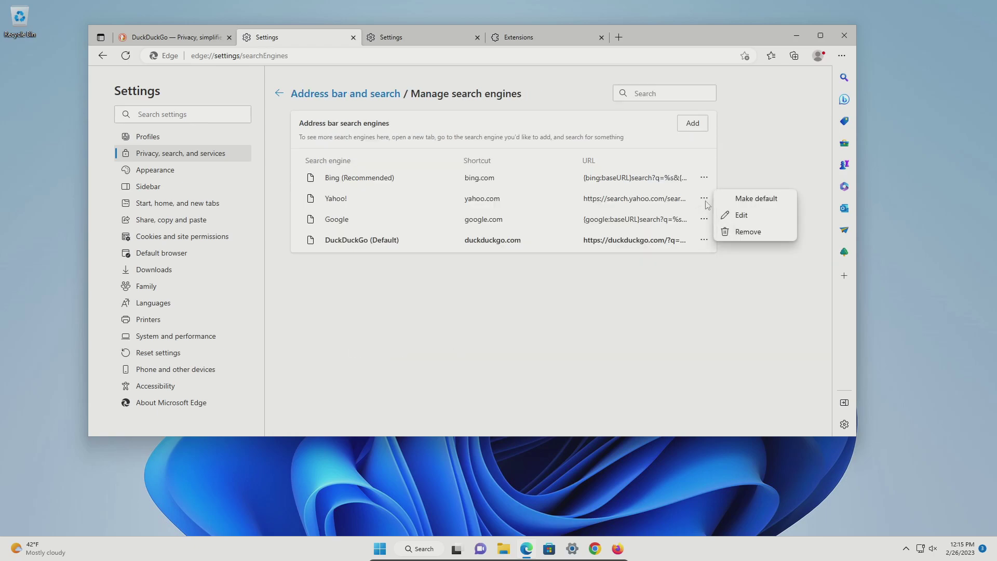
{"action": "left_click", "coordinate": [737, 232]}
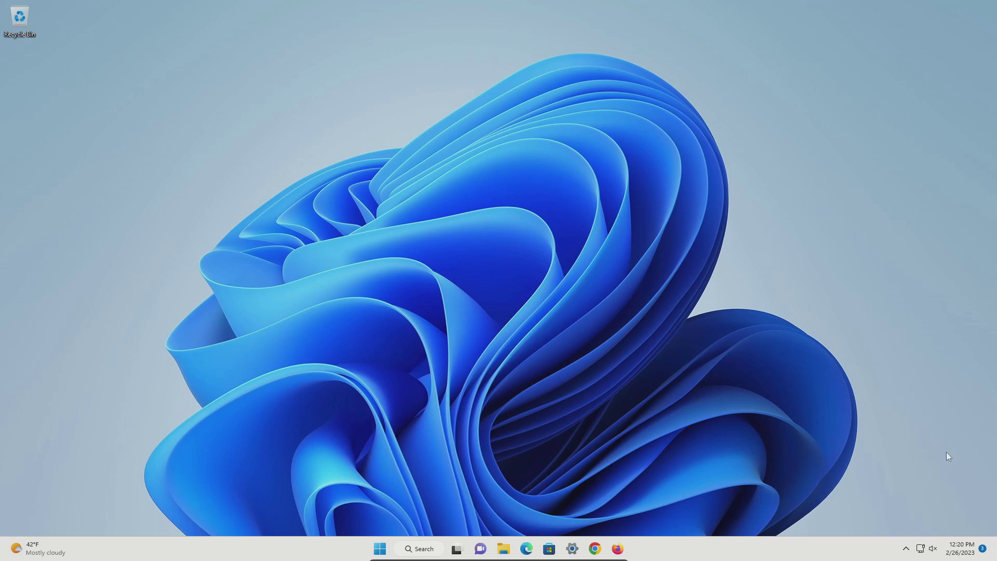
- Check for security intelligence updates in Windows Security's Virus & threat protection
{"action": "left_click", "coordinate": [904, 549]}
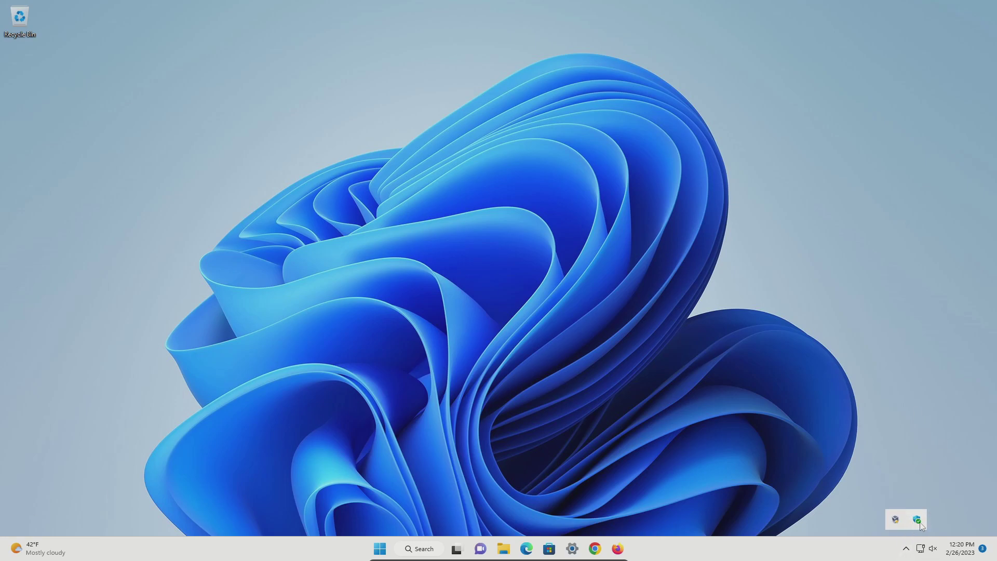
{"action": "left_click", "coordinate": [917, 520]}
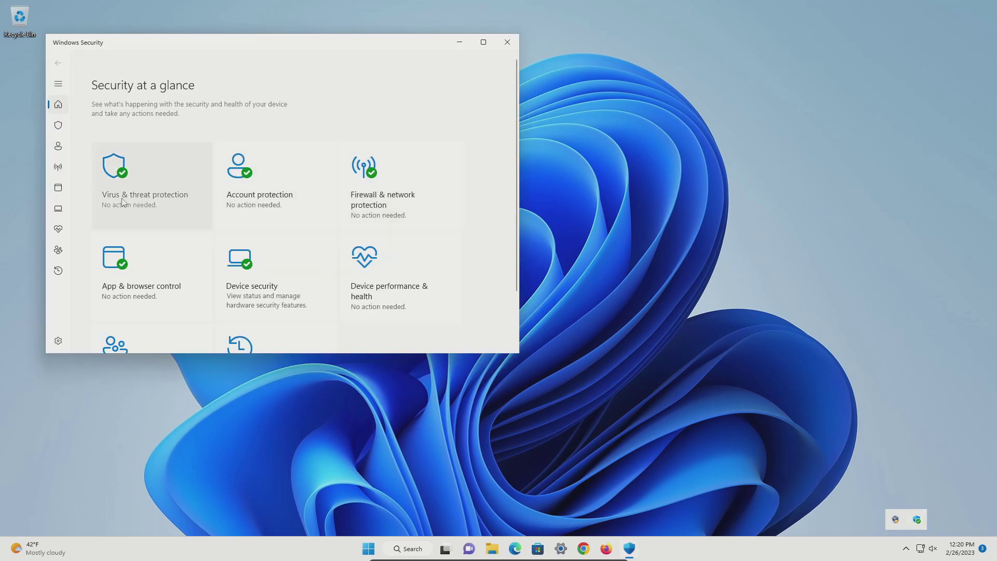
{"action": "left_click", "coordinate": [150, 199]}
{"action": "scroll", "coordinate": [149, 196], "scroll_direction": "down", "scroll_amount": 3}
{"action": "scroll", "coordinate": [148, 196], "scroll_direction": "down", "scroll_amount": 2}
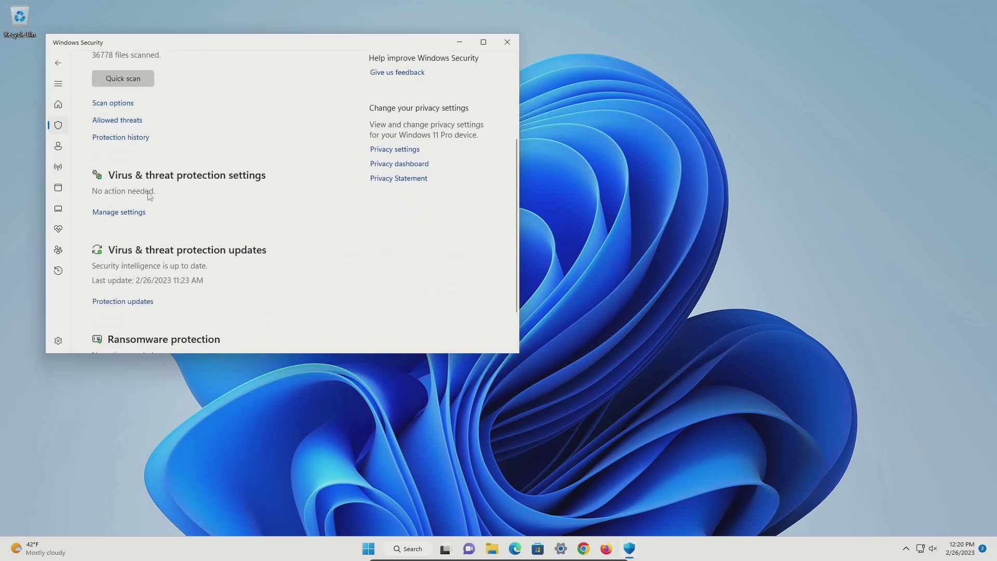
{"action": "left_click", "coordinate": [133, 305]}
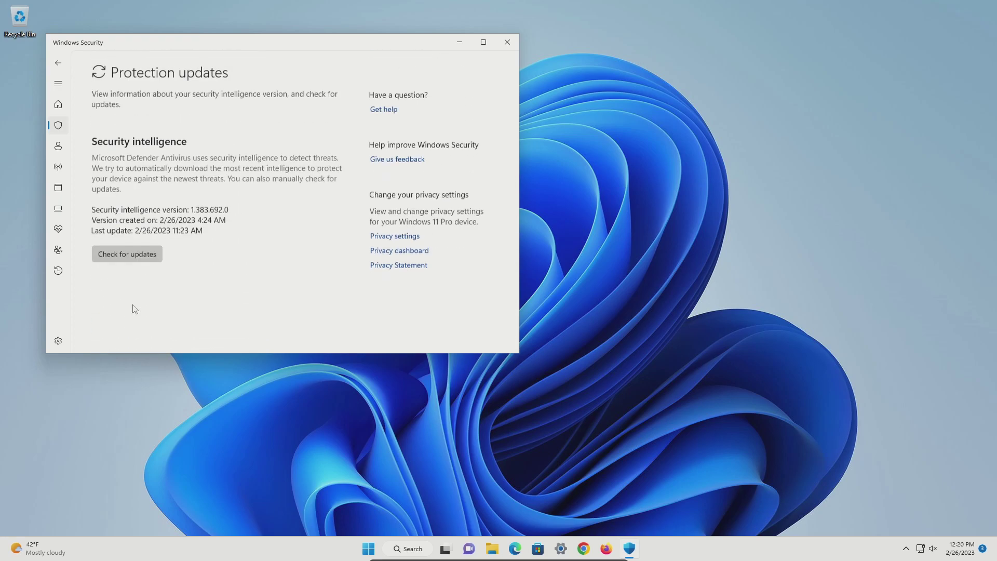
{"action": "left_click", "coordinate": [128, 255]}
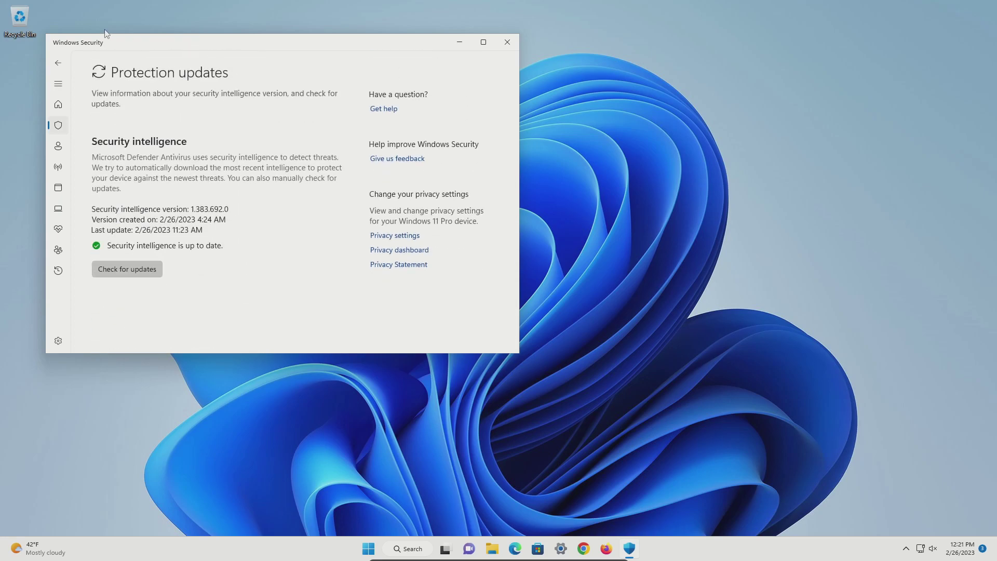
- Start a Full scan from Scan options and close Windows Security
{"action": "left_click", "coordinate": [58, 63]}
{"action": "scroll", "coordinate": [222, 221], "scroll_direction": "up", "scroll_amount": 3}
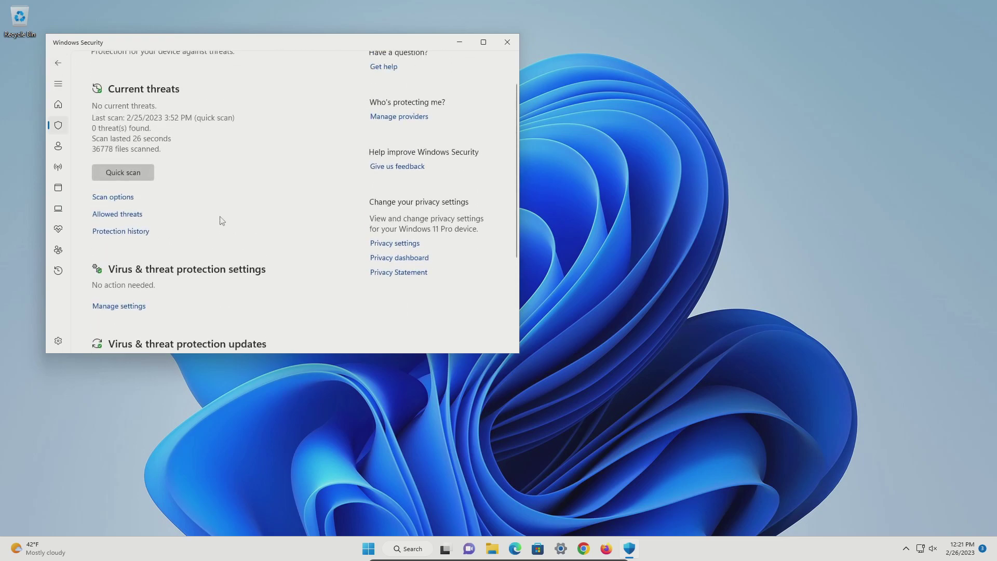
{"action": "left_click", "coordinate": [107, 201]}
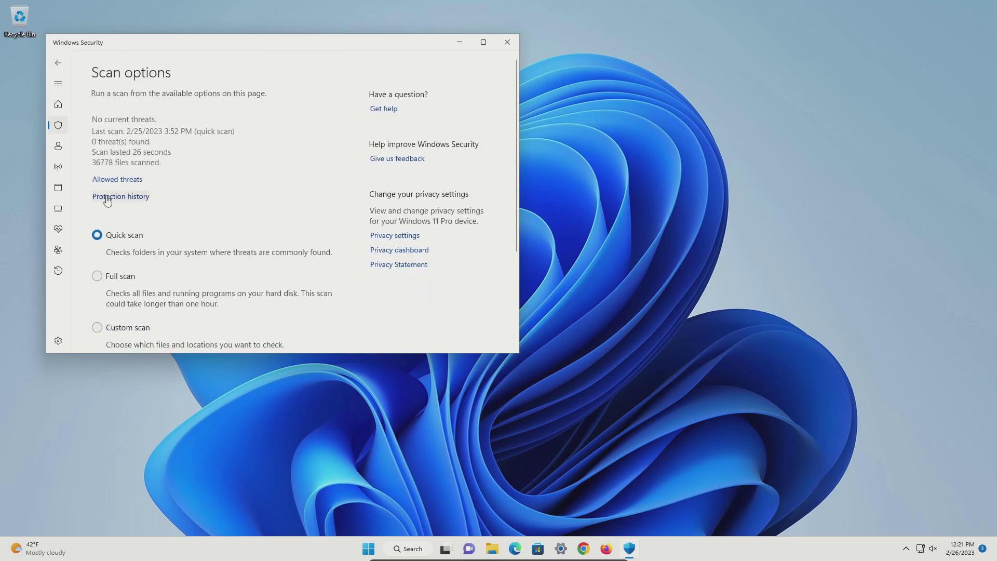
{"action": "scroll", "coordinate": [196, 229], "scroll_direction": "down", "scroll_amount": 2}
{"action": "left_click", "coordinate": [118, 234]}
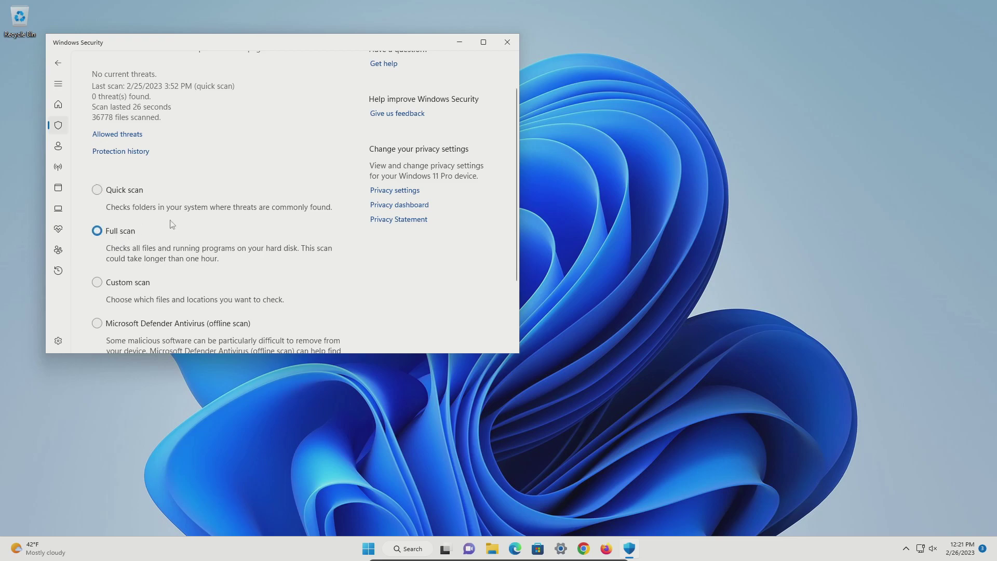
{"action": "scroll", "coordinate": [174, 226], "scroll_direction": "down", "scroll_amount": 3}
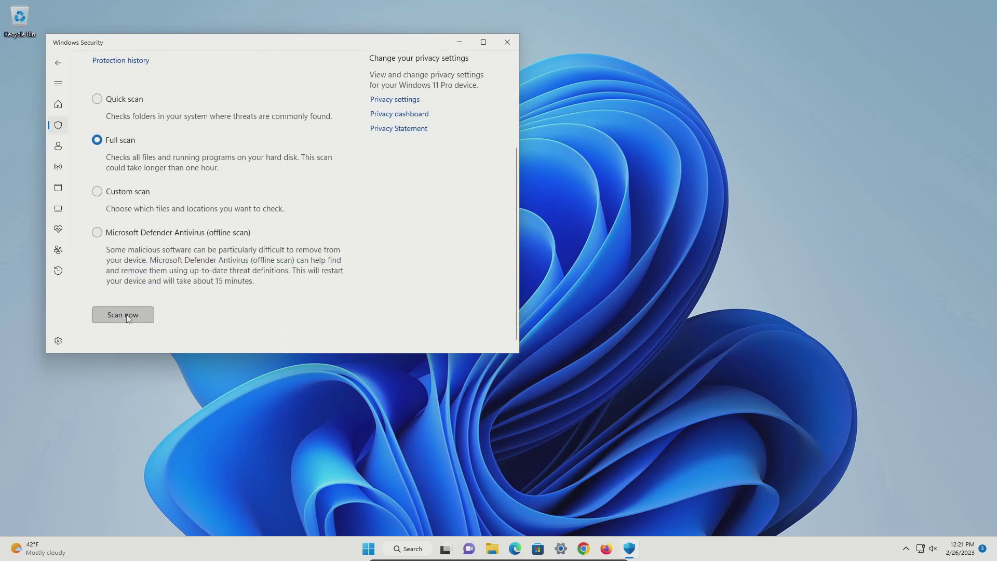
{"action": "left_click", "coordinate": [128, 316]}
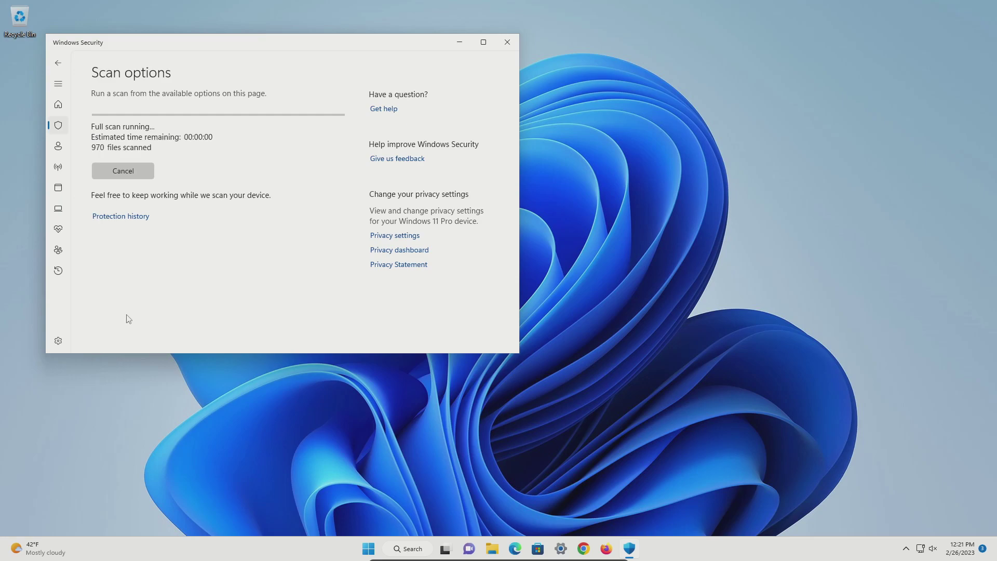
{"action": "key", "text": "alt+F4"}
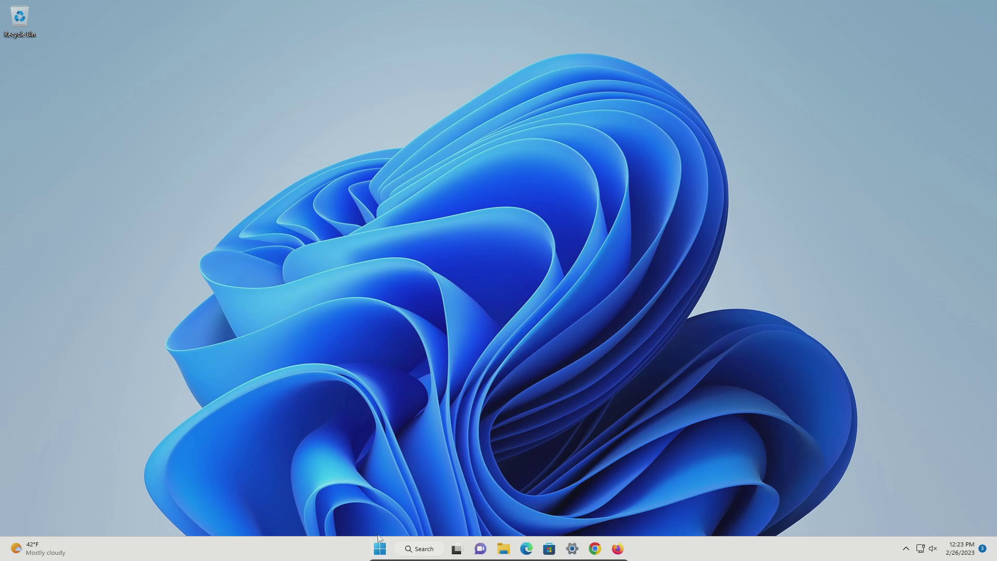
- Schedule monthly automatic optimization for drive C: in Defragment and Optimize Drives
{"action": "left_click", "coordinate": [418, 549]}
{"action": "type", "text": "defrag"}
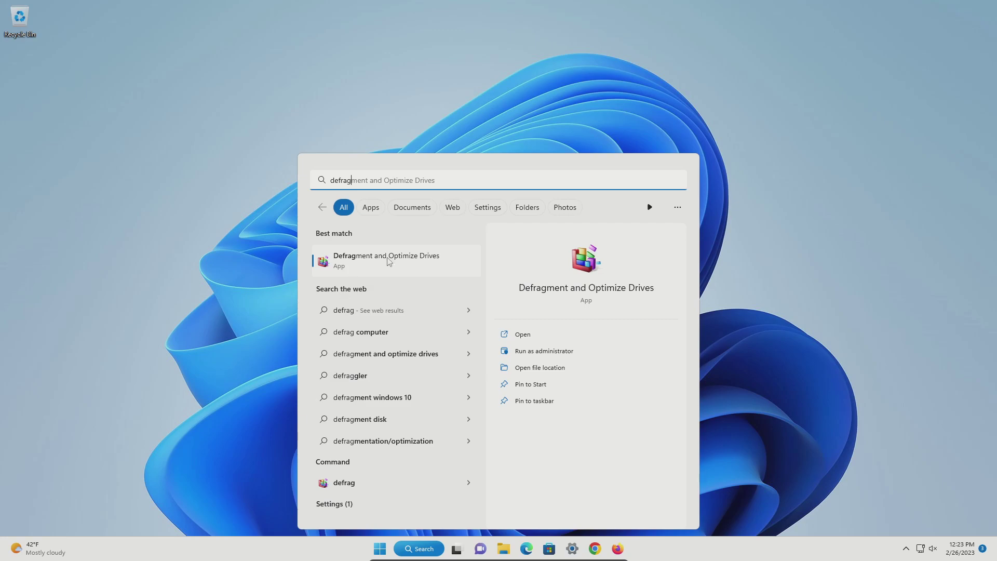
{"action": "left_click", "coordinate": [362, 267]}
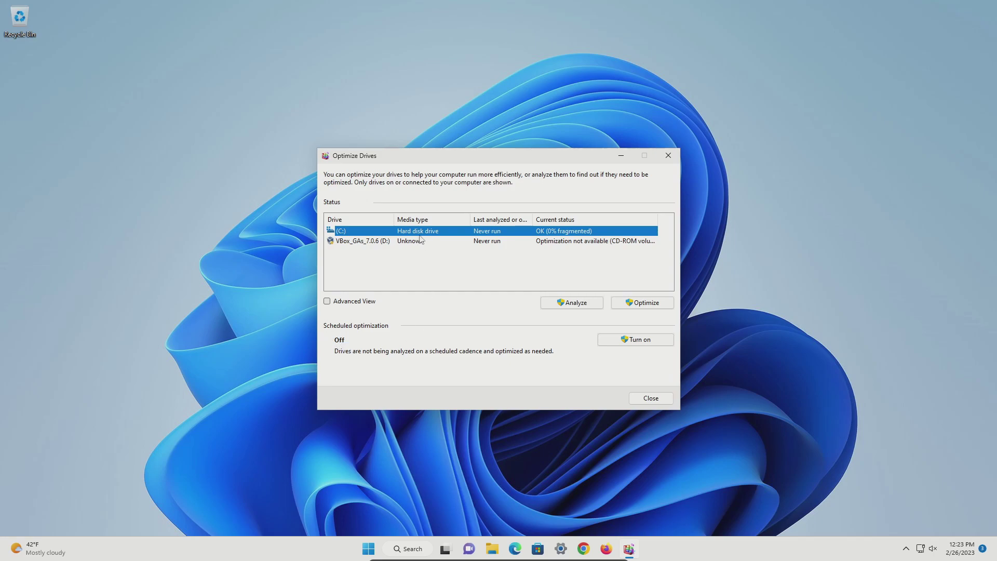
{"action": "left_click", "coordinate": [612, 340]}
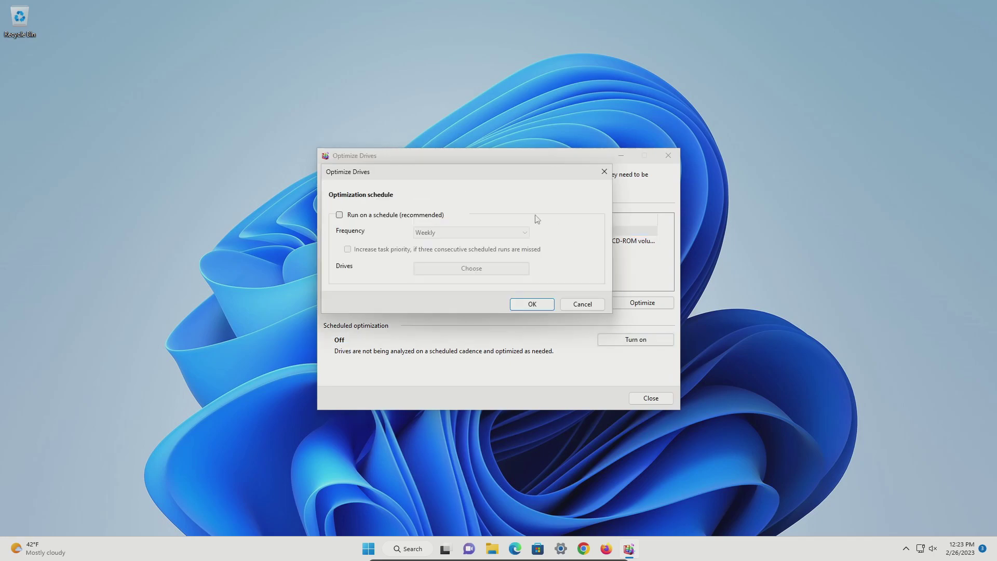
{"action": "left_click", "coordinate": [339, 215]}
{"action": "left_click", "coordinate": [435, 233]}
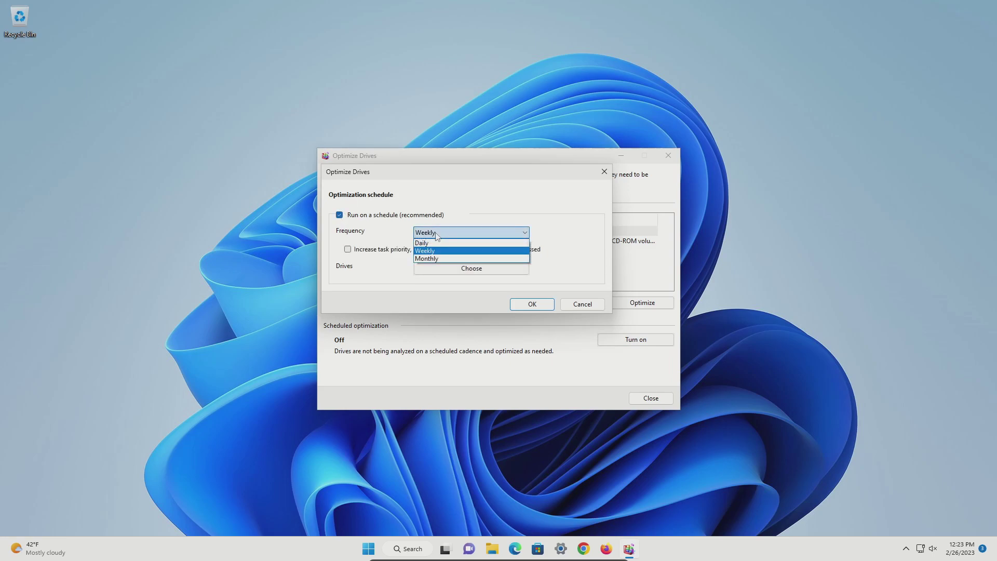
{"action": "left_click", "coordinate": [424, 259]}
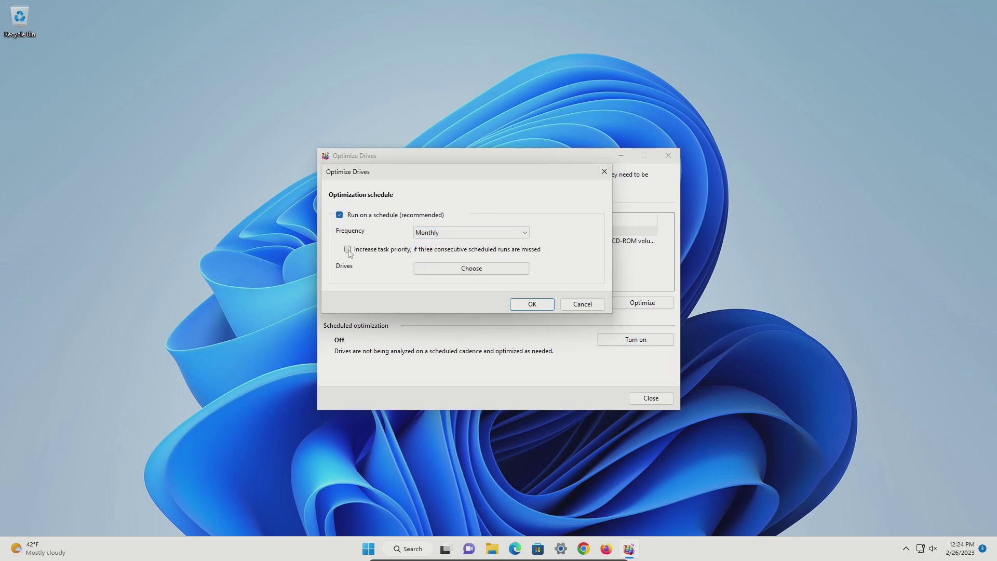
{"action": "left_click", "coordinate": [440, 268]}
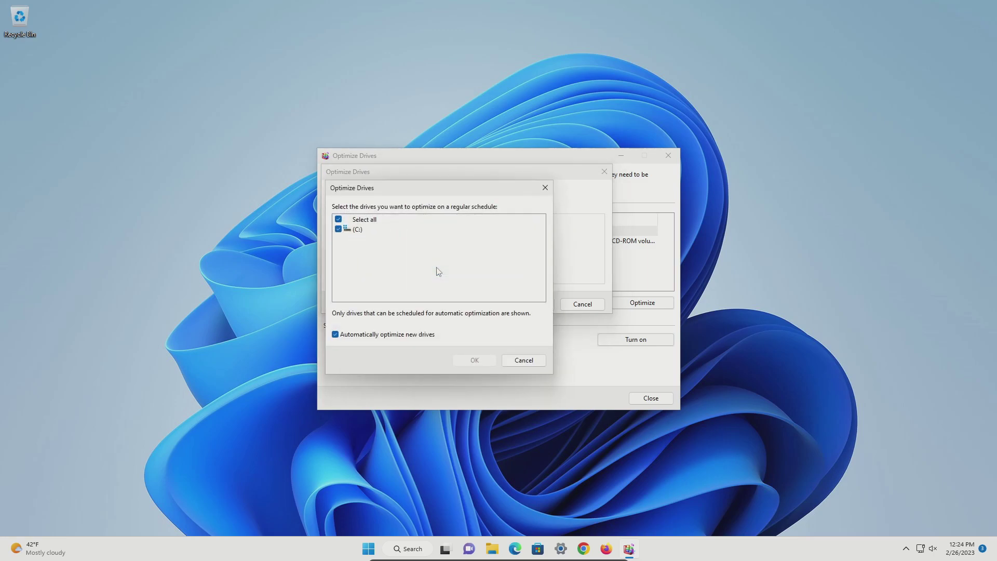
{"action": "left_click", "coordinate": [544, 190]}
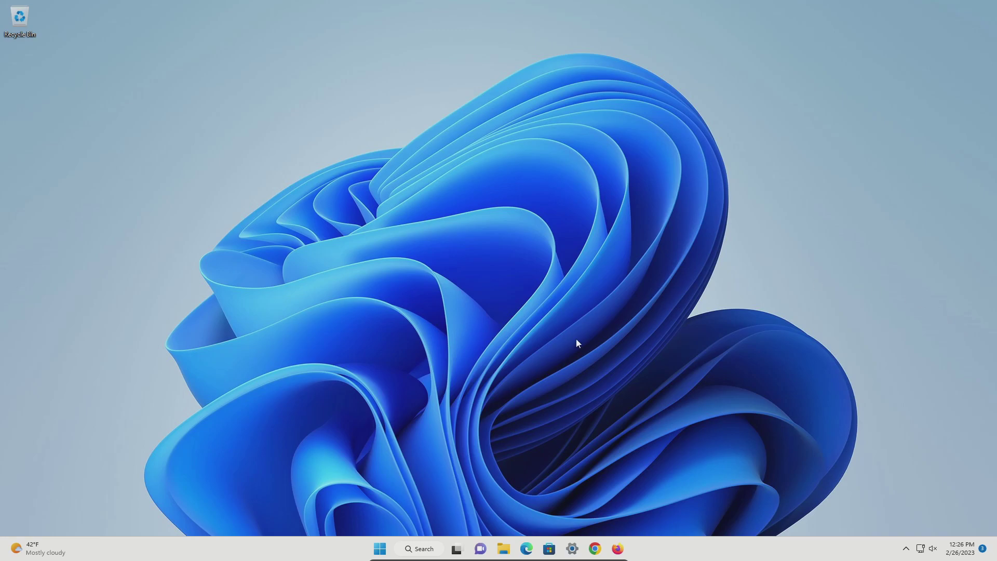
- Restart the PC from the Start menu's power options
{"action": "left_click", "coordinate": [379, 547]}
{"action": "left_click", "coordinate": [628, 513]}
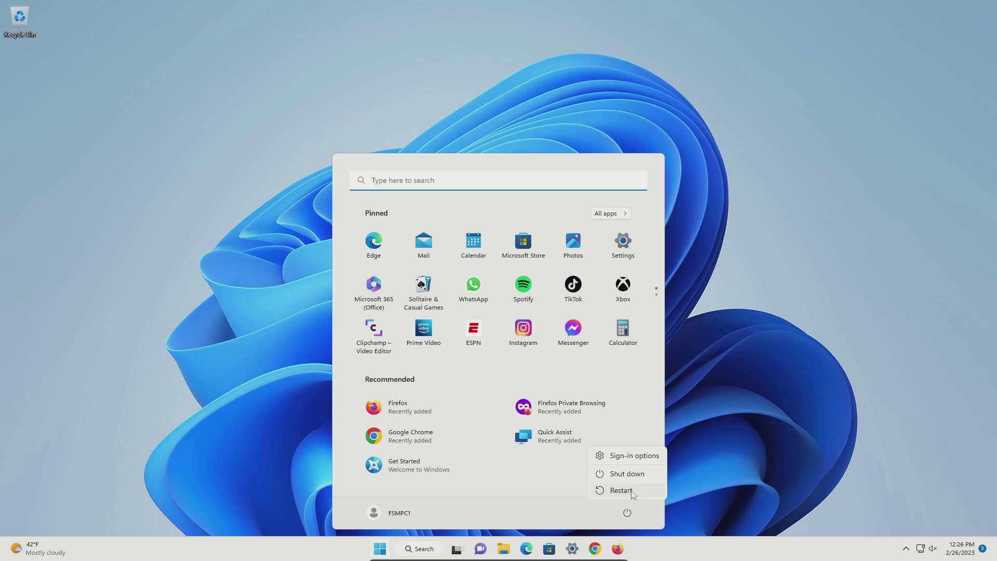
{"action": "left_click", "coordinate": [622, 491]}
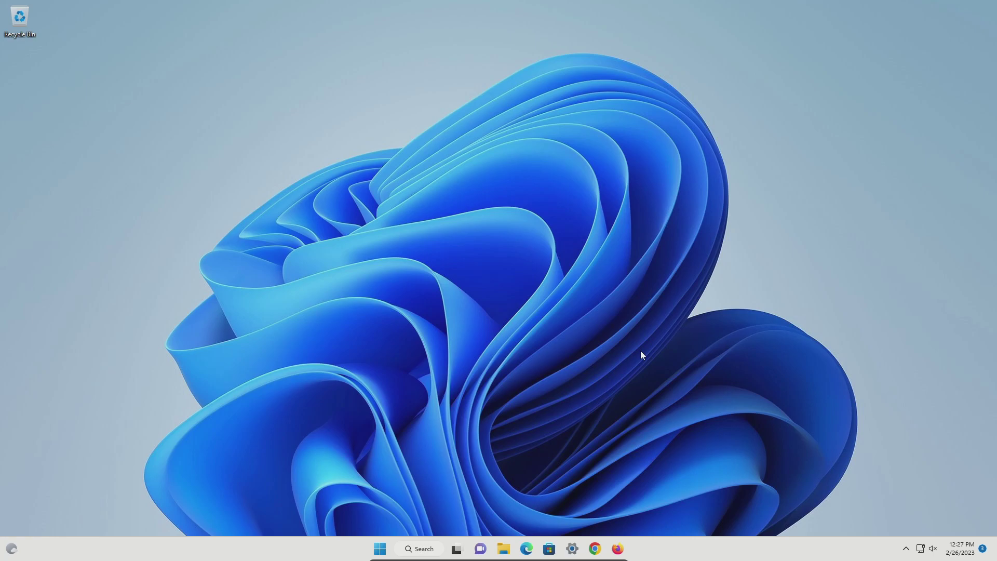
- Search 'reset', open Recovery's Reset this PC, and pick Keep my files
{"action": "left_click", "coordinate": [381, 551]}
{"action": "type", "text": "reset"}
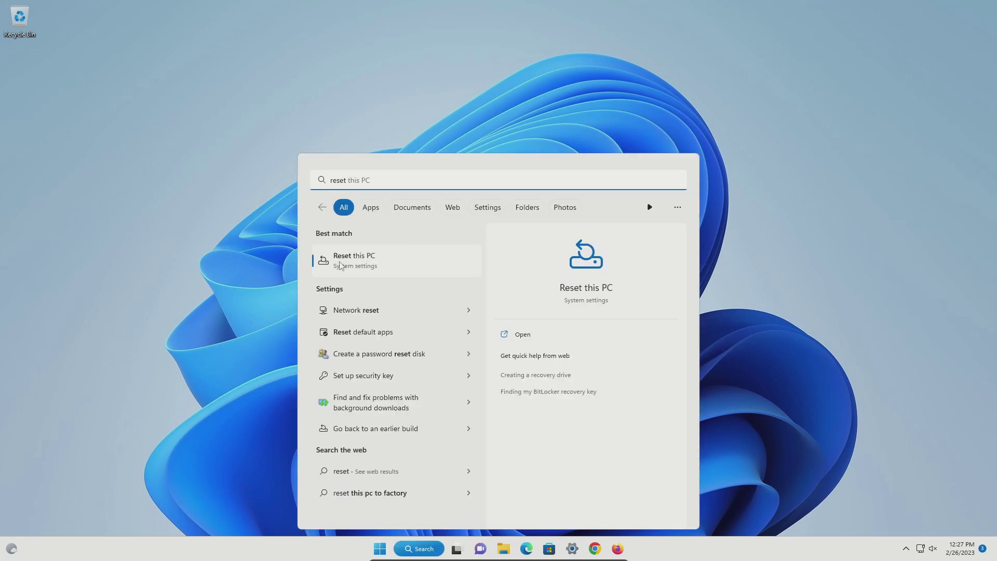
{"action": "left_click", "coordinate": [362, 264]}
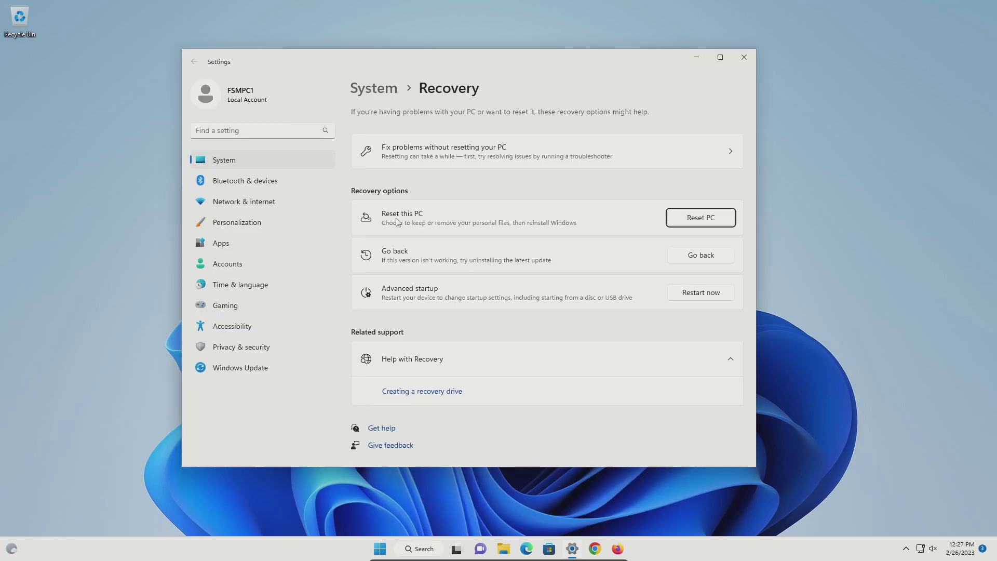
{"action": "left_click", "coordinate": [691, 222]}
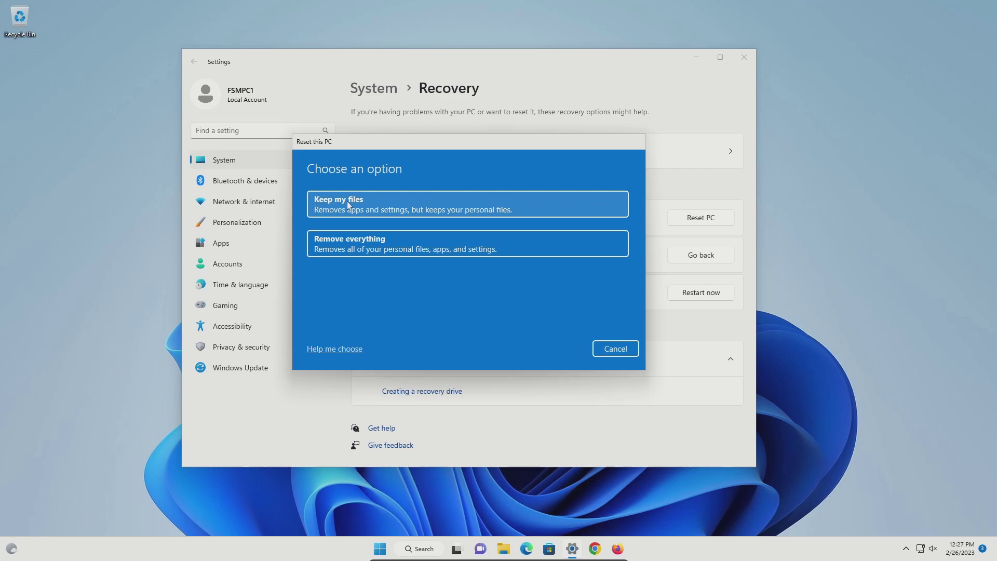
{"action": "left_click", "coordinate": [353, 206]}
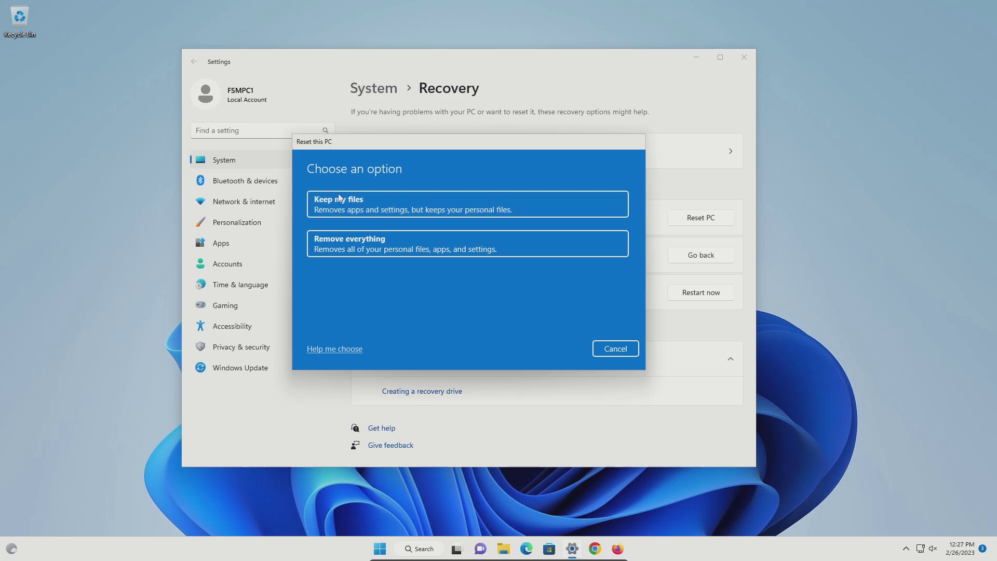